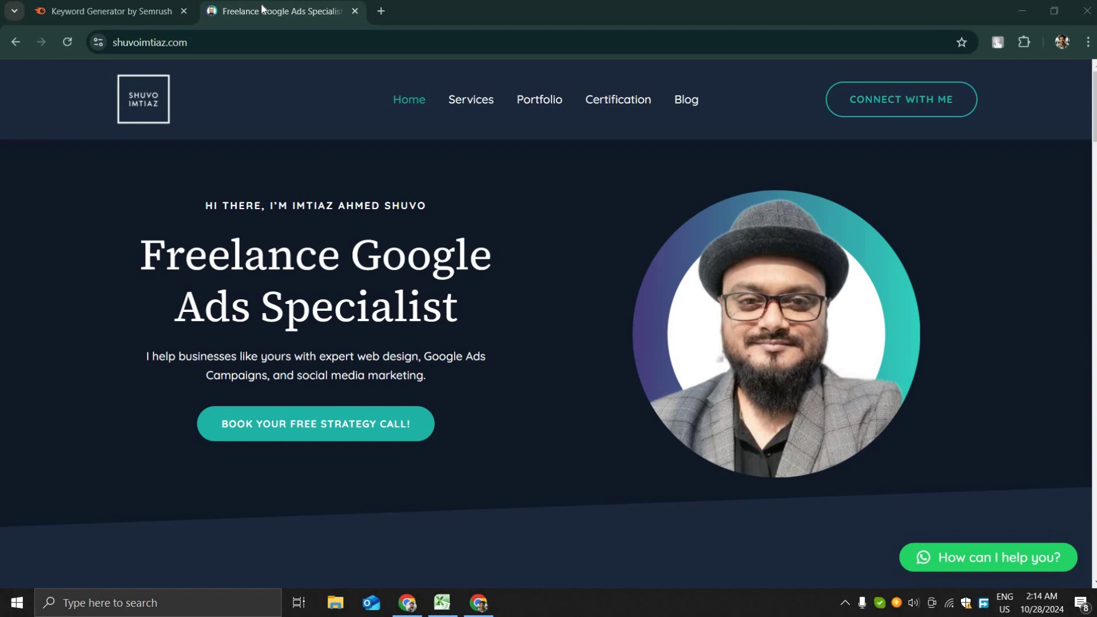
Step: Switch to the Semrush keyword research tab
key("ctrl+shift+Tab")
Step: Close the portfolio tab and search Keyword Magic Tool for 'Electrician near me'
left_click(293, 11)
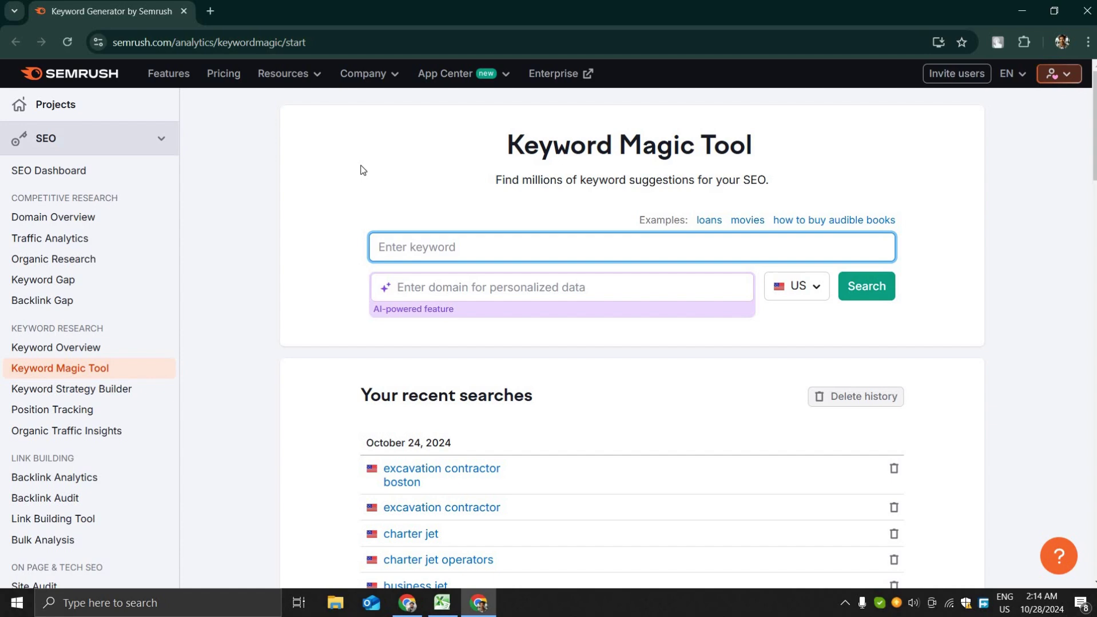
left_click(78, 372)
type("E")
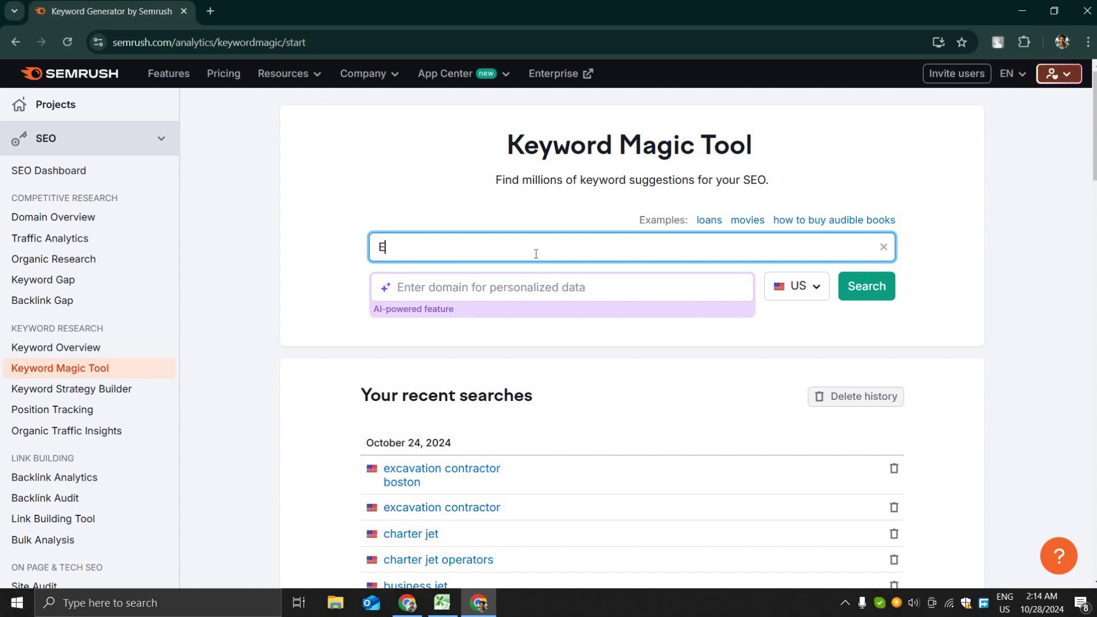
type("lectrici")
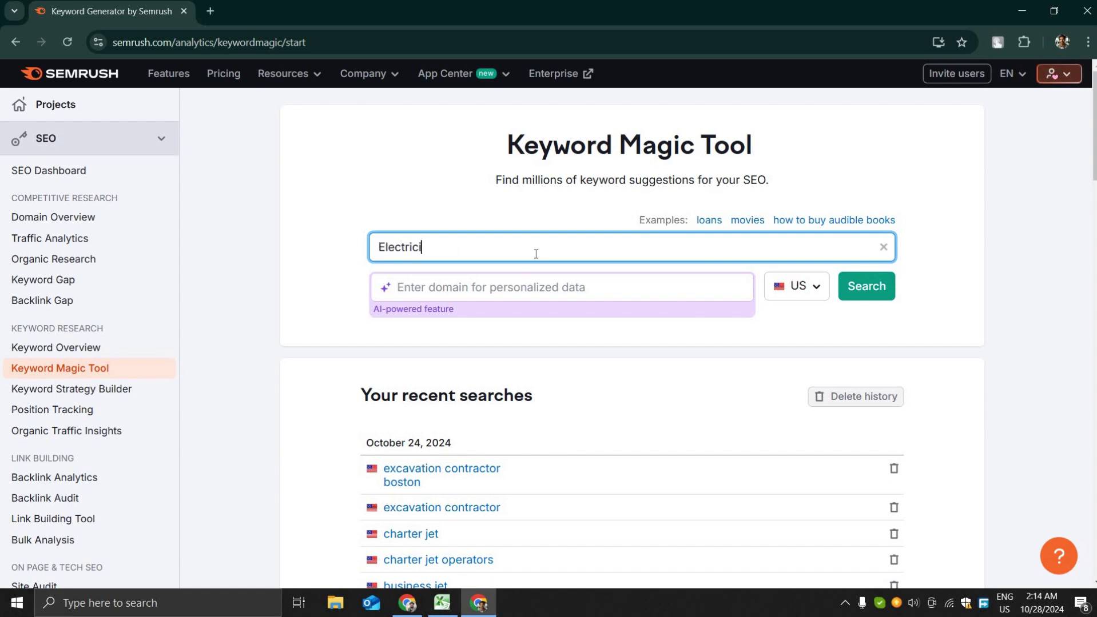
type("an near me")
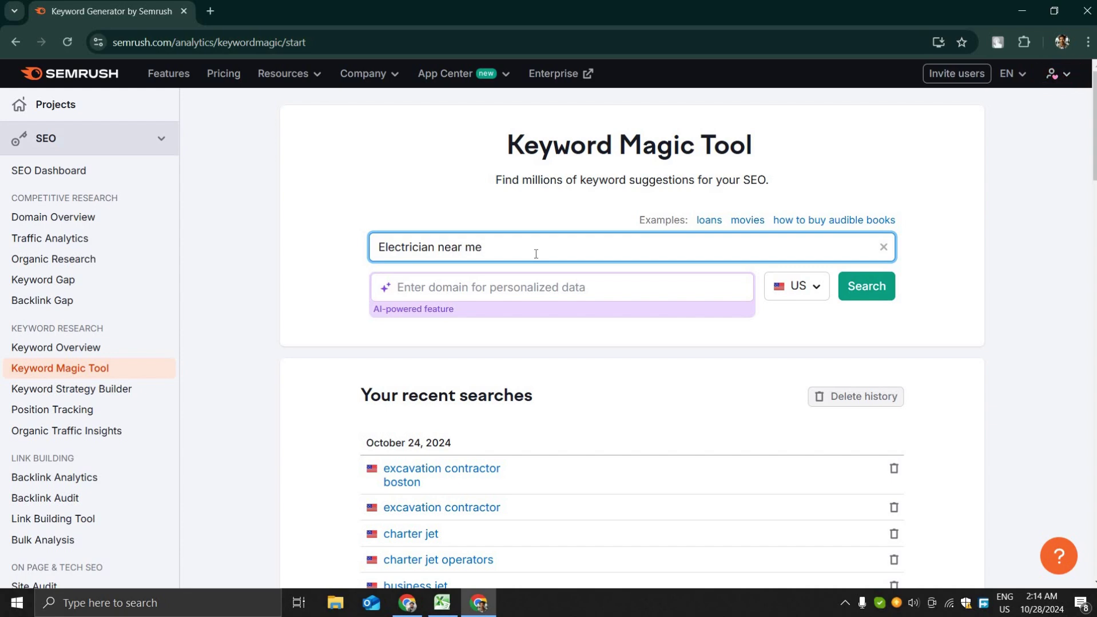
key("Return")
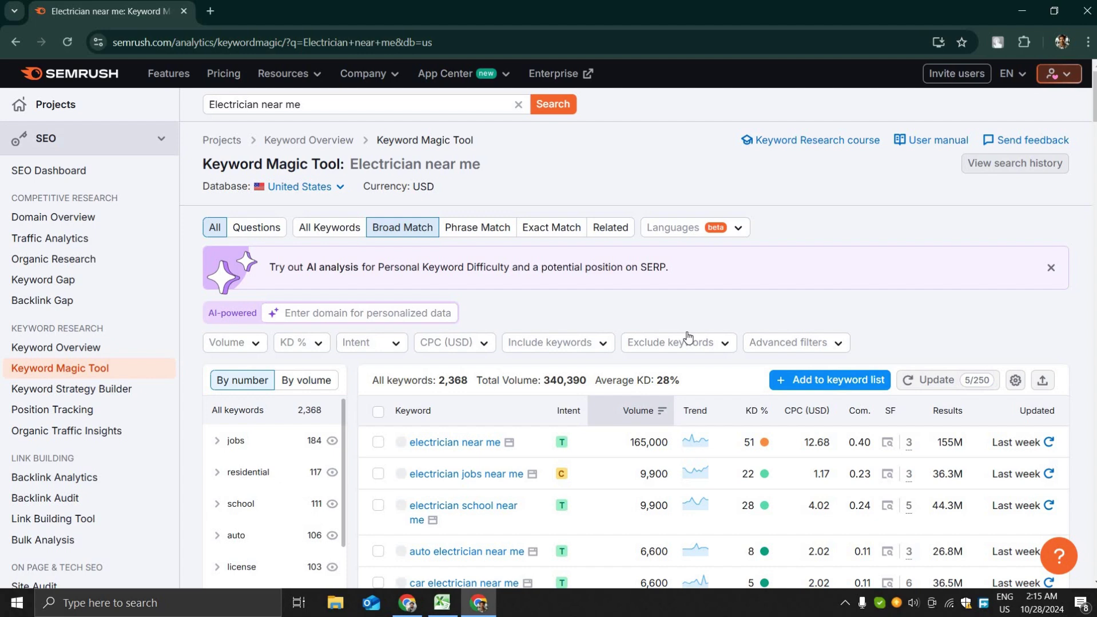
scroll(565, 261, "down", 3)
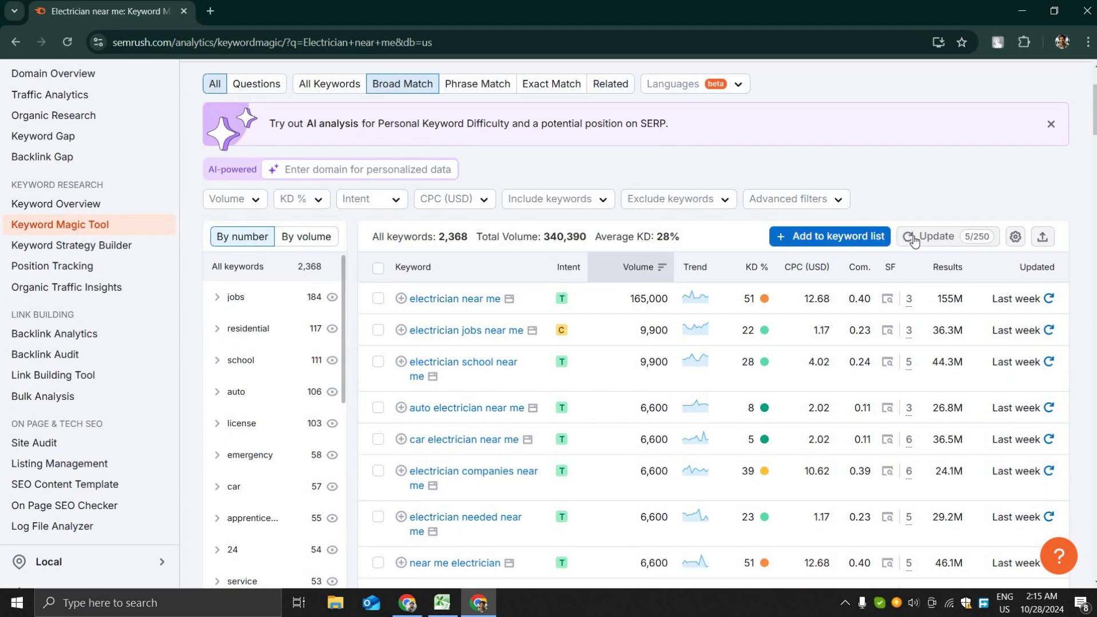
scroll(961, 186, "up", 3)
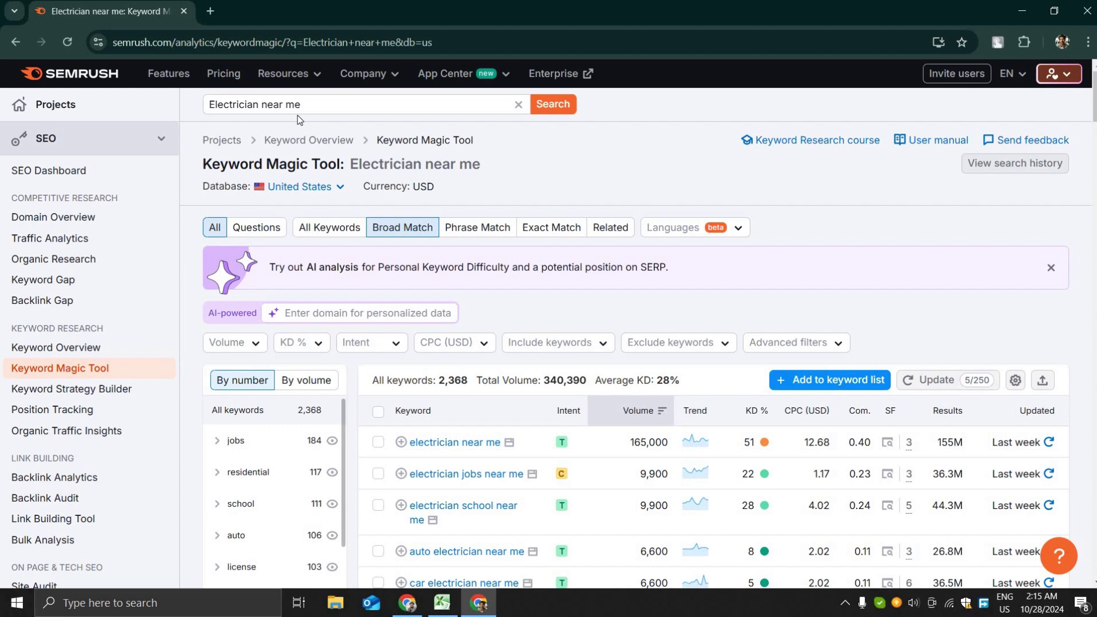
scroll(621, 236, "down", 3)
scroll(621, 237, "down", 1)
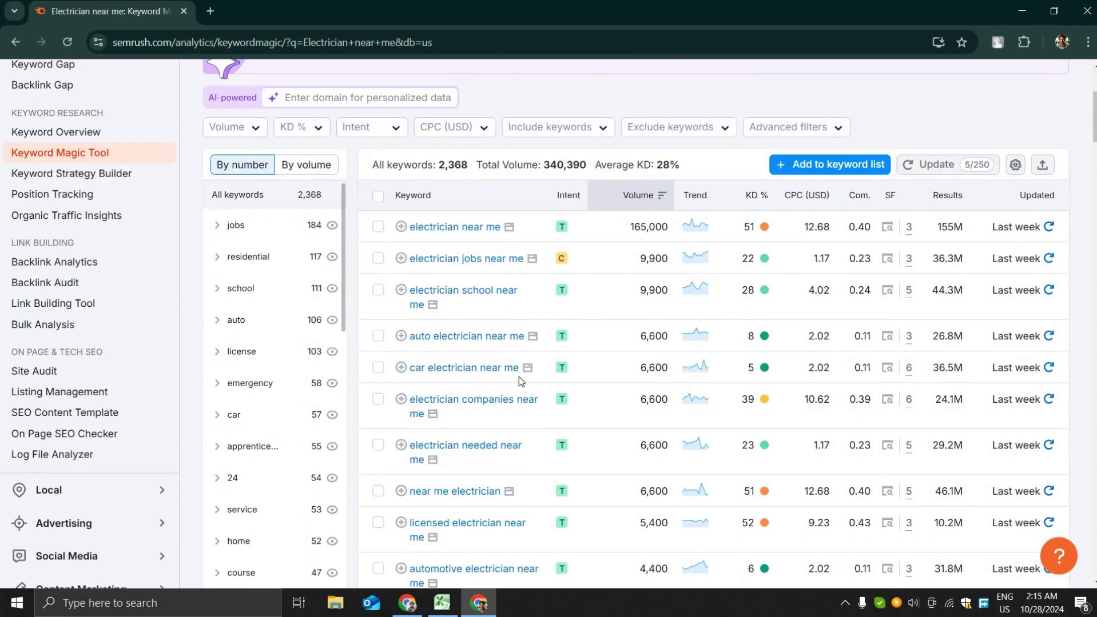
scroll(649, 177, "up", 1)
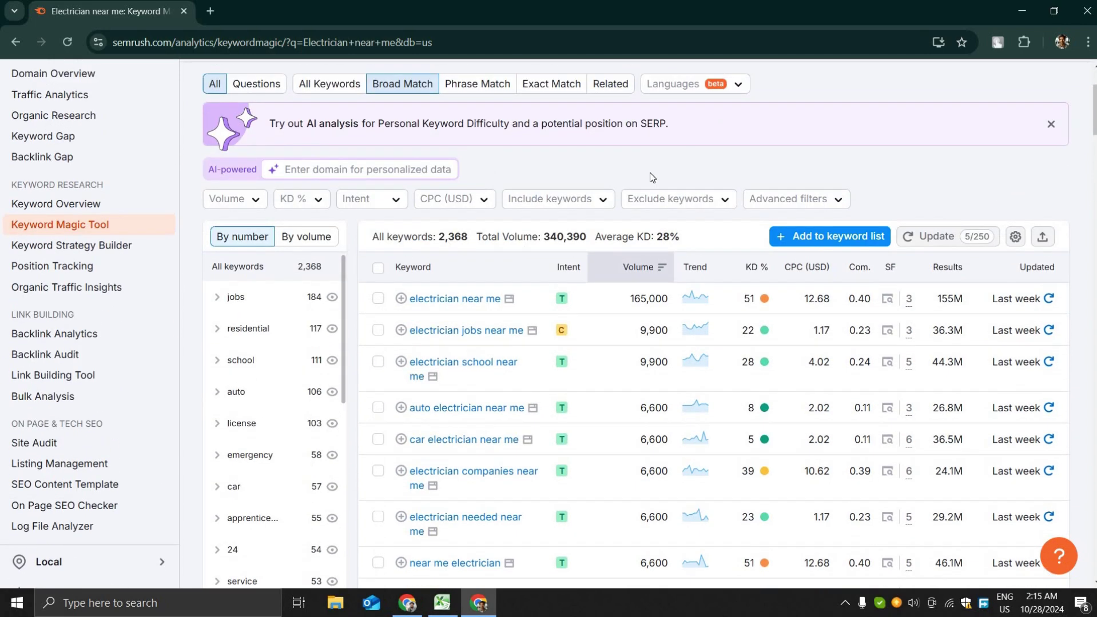
scroll(627, 182, "down", 1)
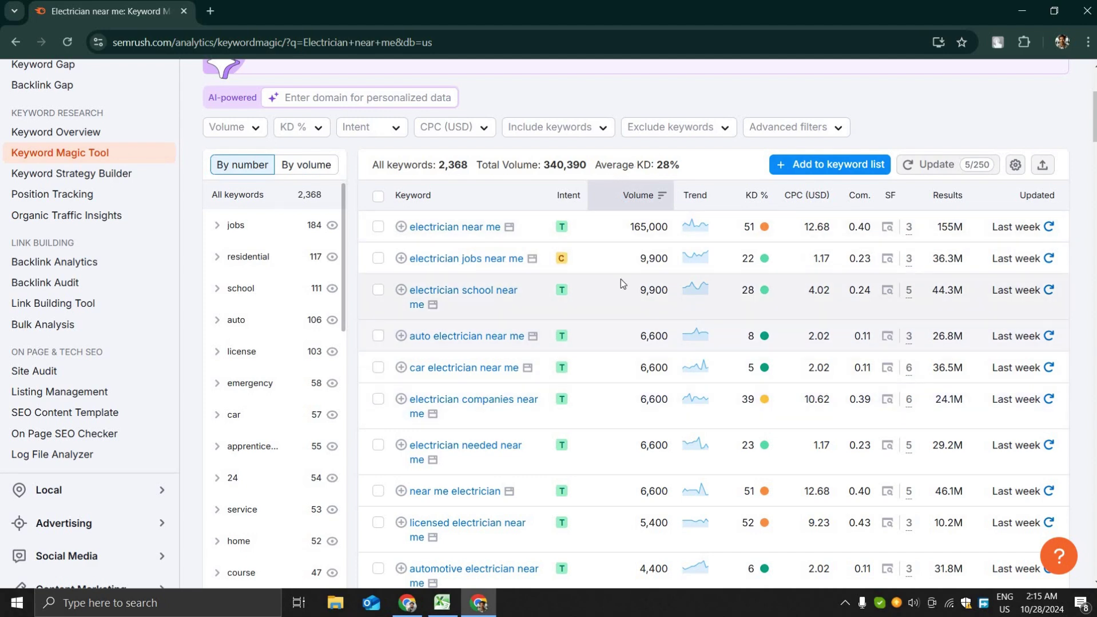
mouse_move(565, 236)
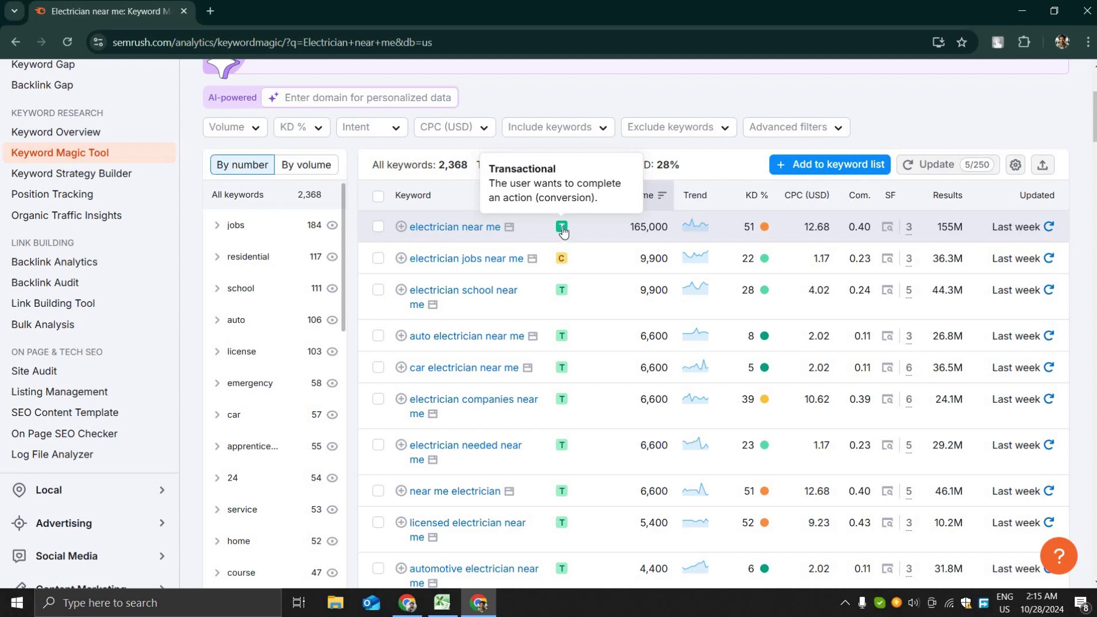
mouse_move(561, 262)
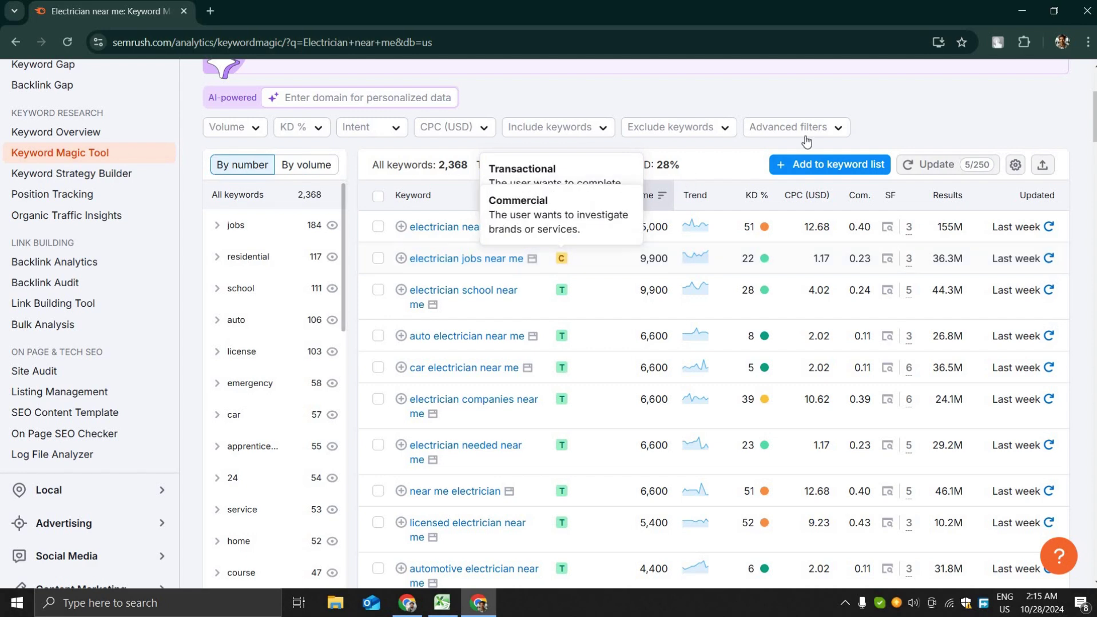
scroll(672, 342, "down", 2)
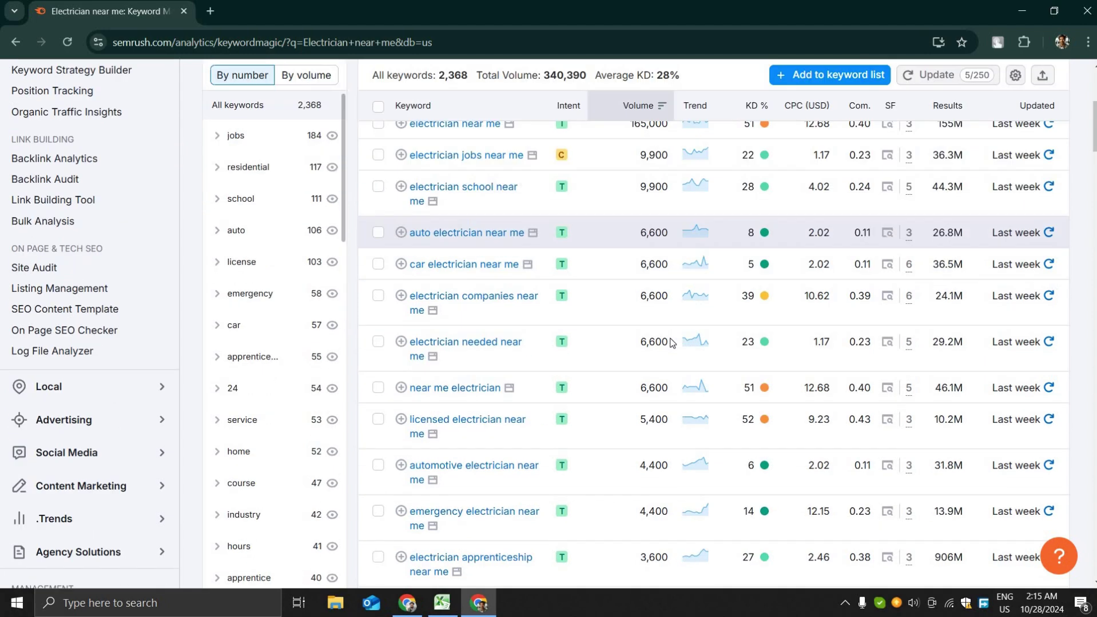
scroll(670, 342, "down", 1)
scroll(629, 355, "up", 1)
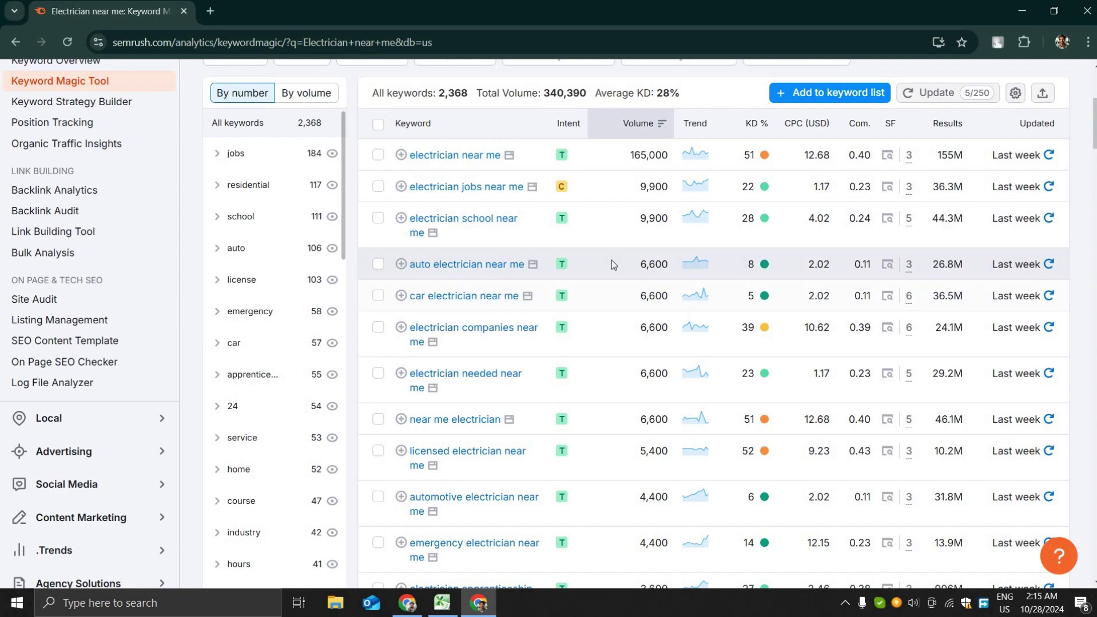
scroll(584, 259, "up", 1)
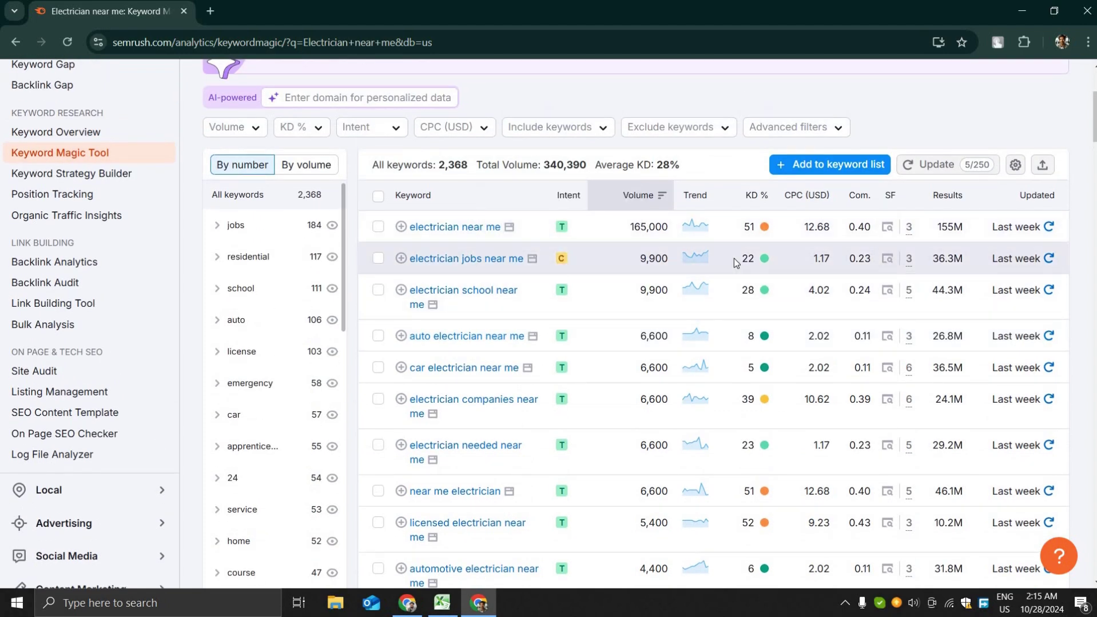
scroll(708, 301, "down", 2)
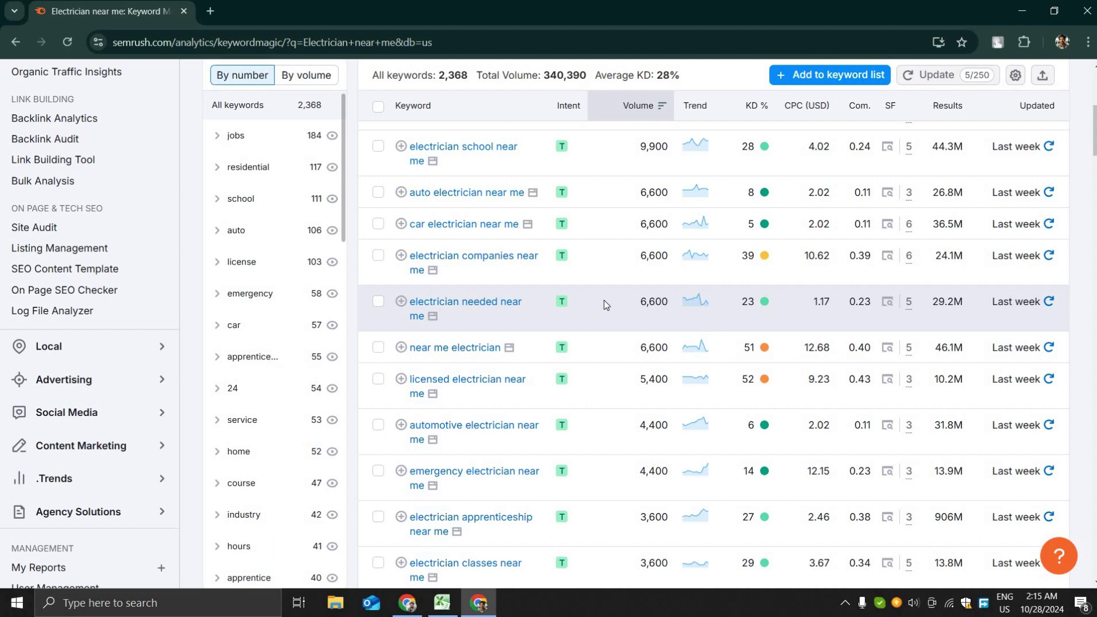
scroll(606, 304, "up", 3)
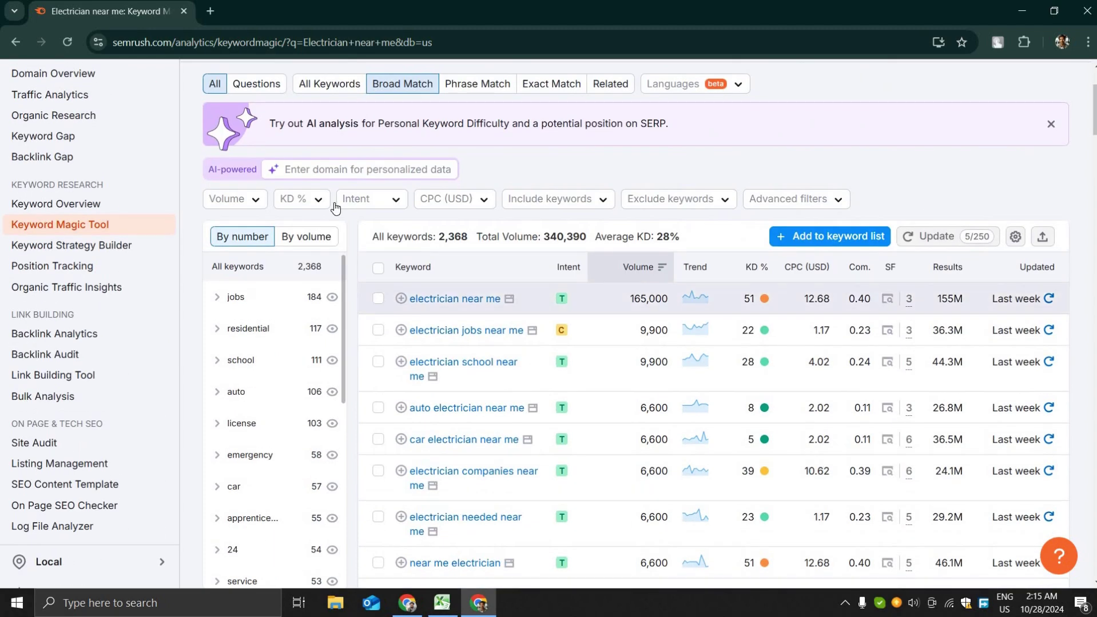
left_click(370, 201)
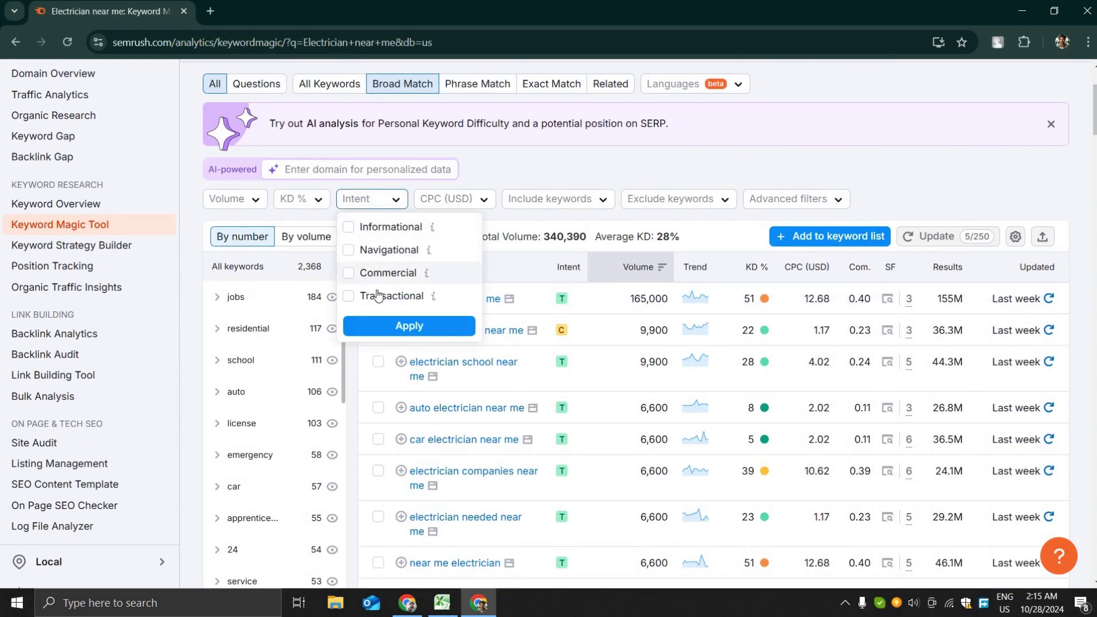
left_click(816, 166)
scroll(764, 293, "down", 8)
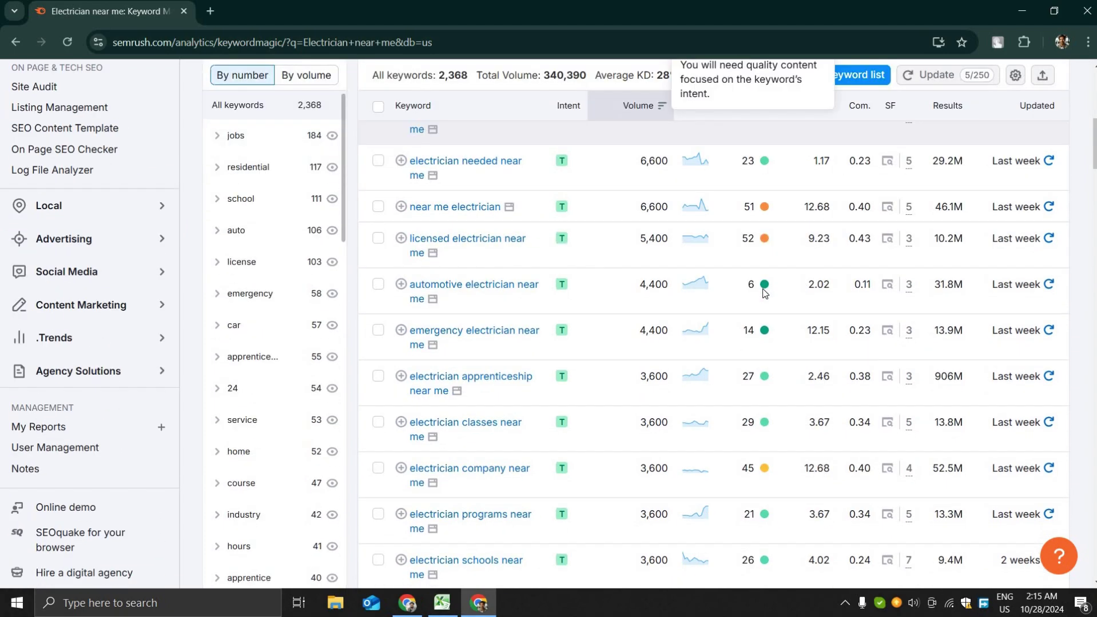
scroll(764, 293, "down", 6)
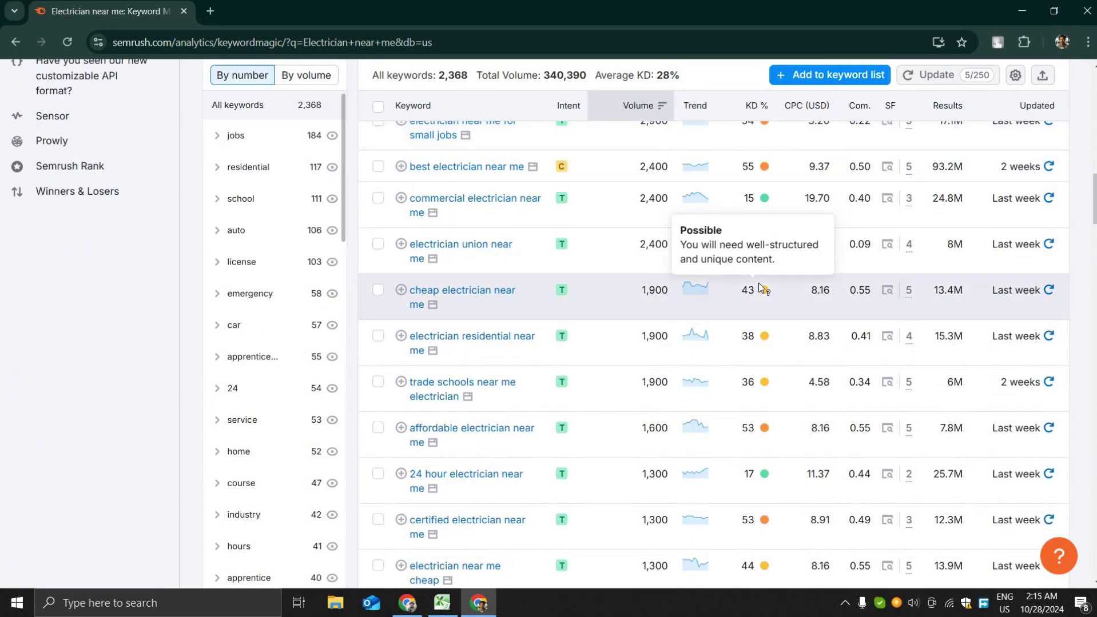
scroll(758, 282, "up", 4)
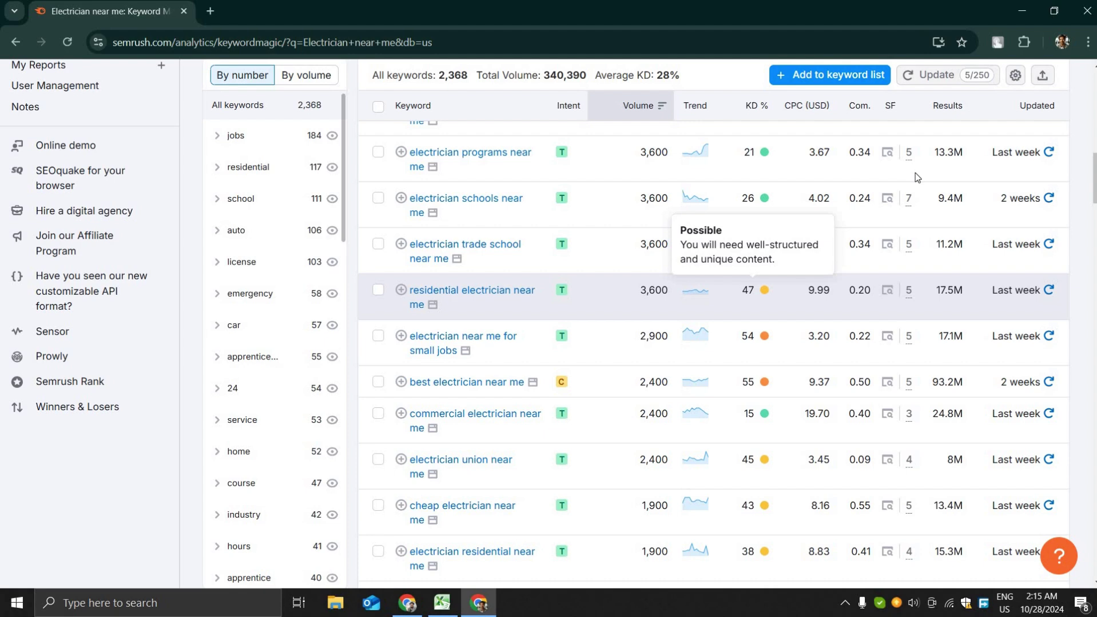
scroll(854, 266, "up", 8)
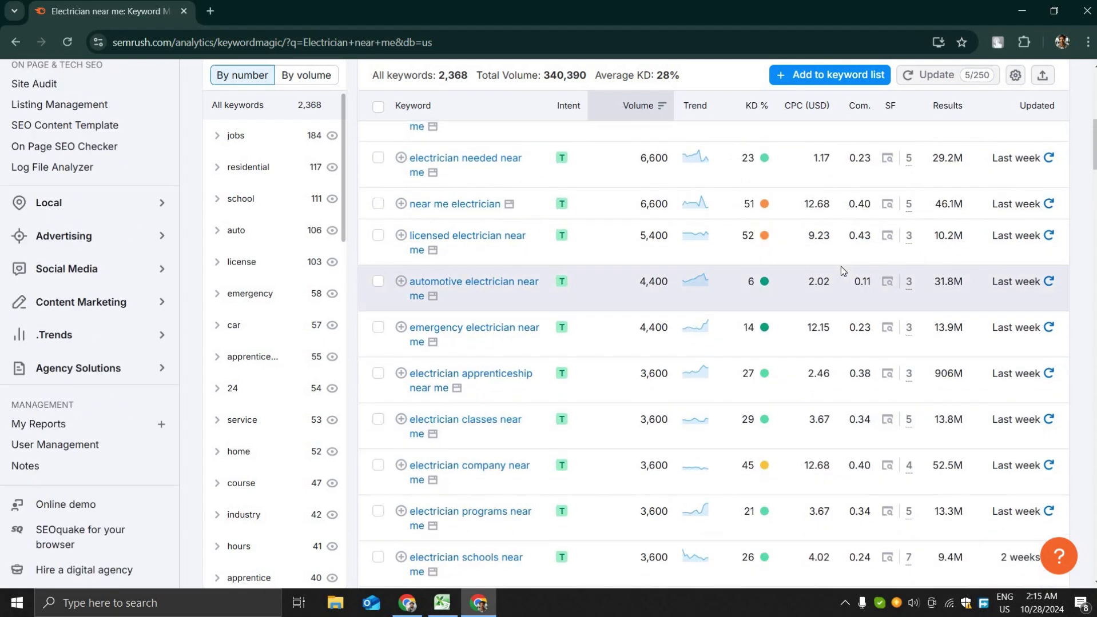
scroll(839, 266, "up", 4)
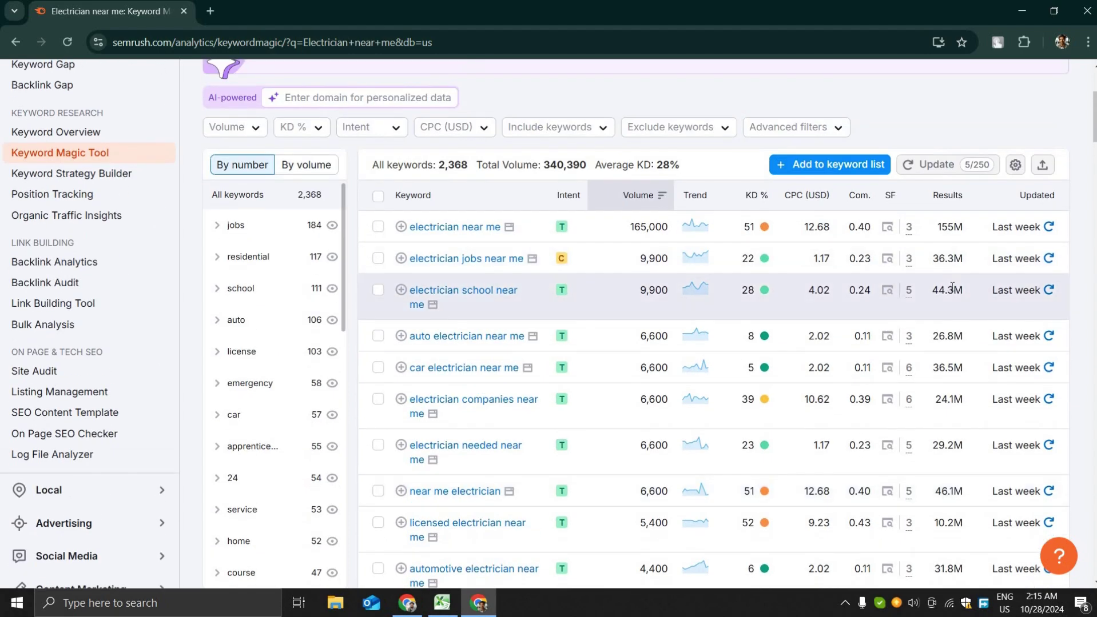
scroll(953, 197, "up", 2)
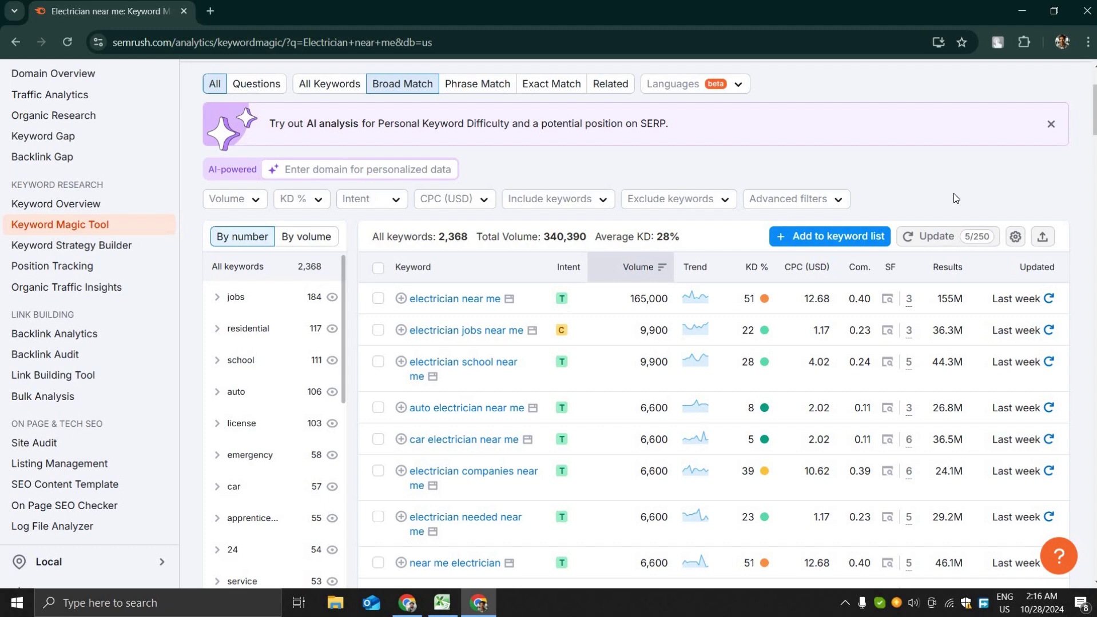
scroll(953, 199, "down", 2)
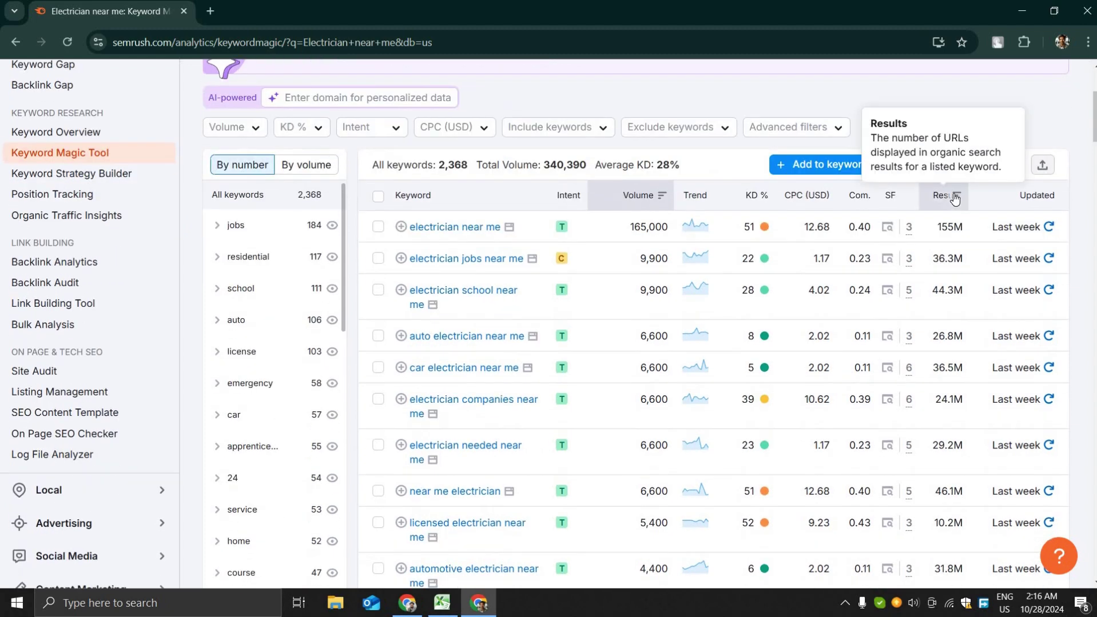
scroll(942, 123, "up", 2)
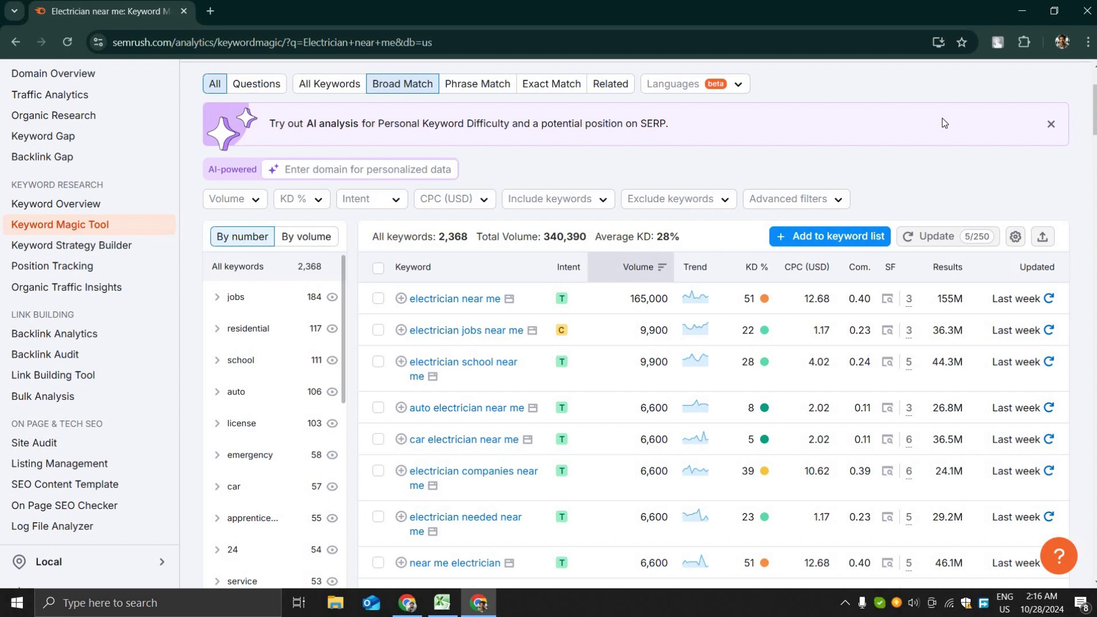
scroll(923, 124, "down", 2)
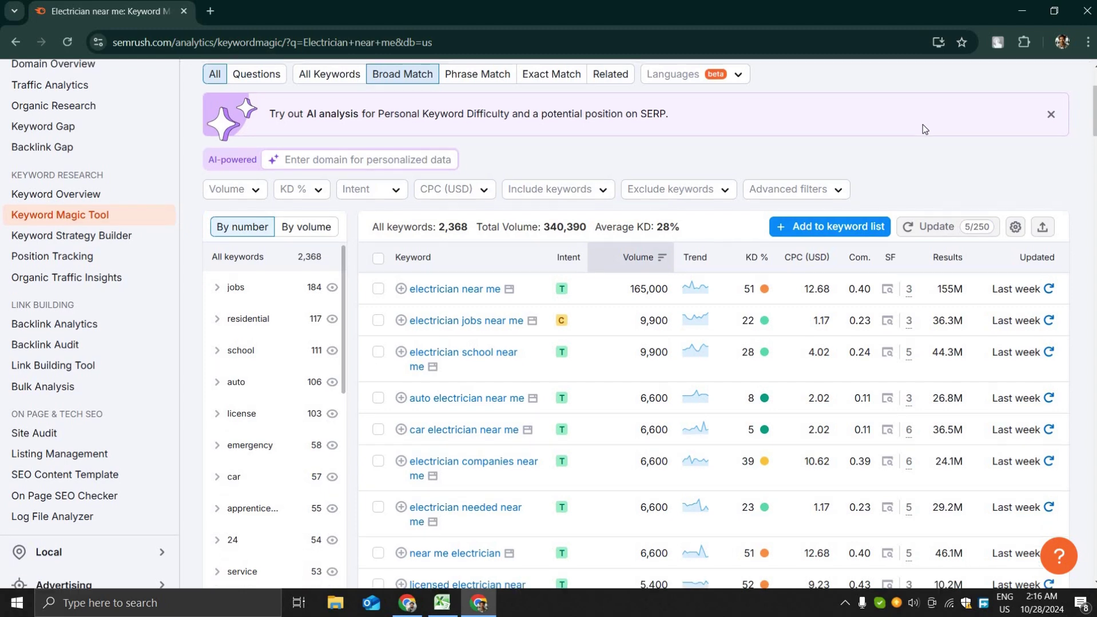
scroll(658, 287, "down", 2)
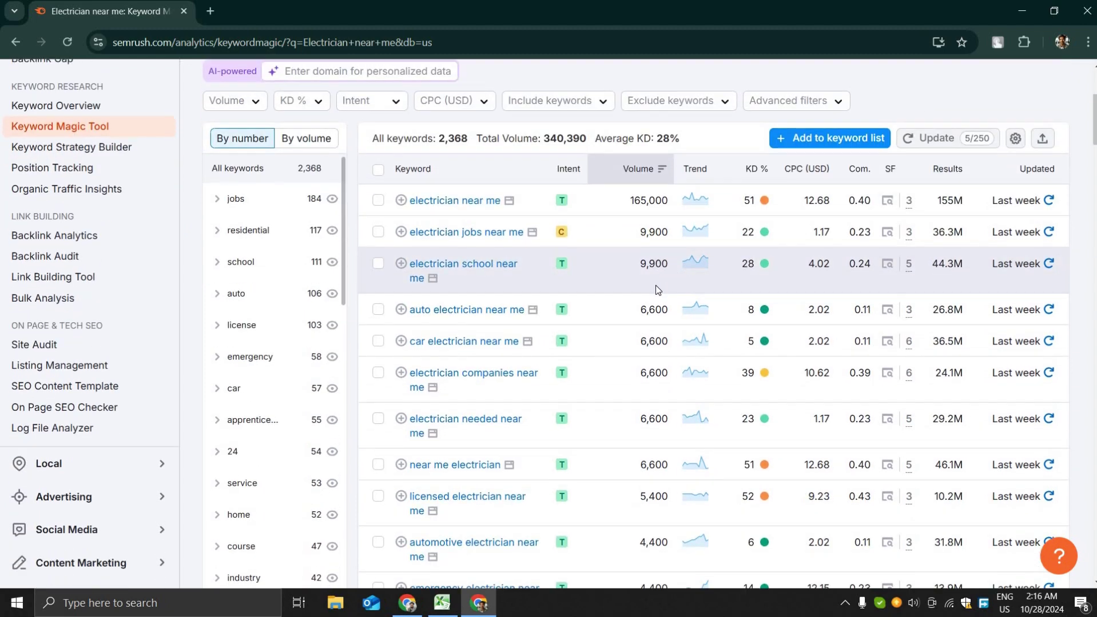
scroll(655, 287, "up", 6)
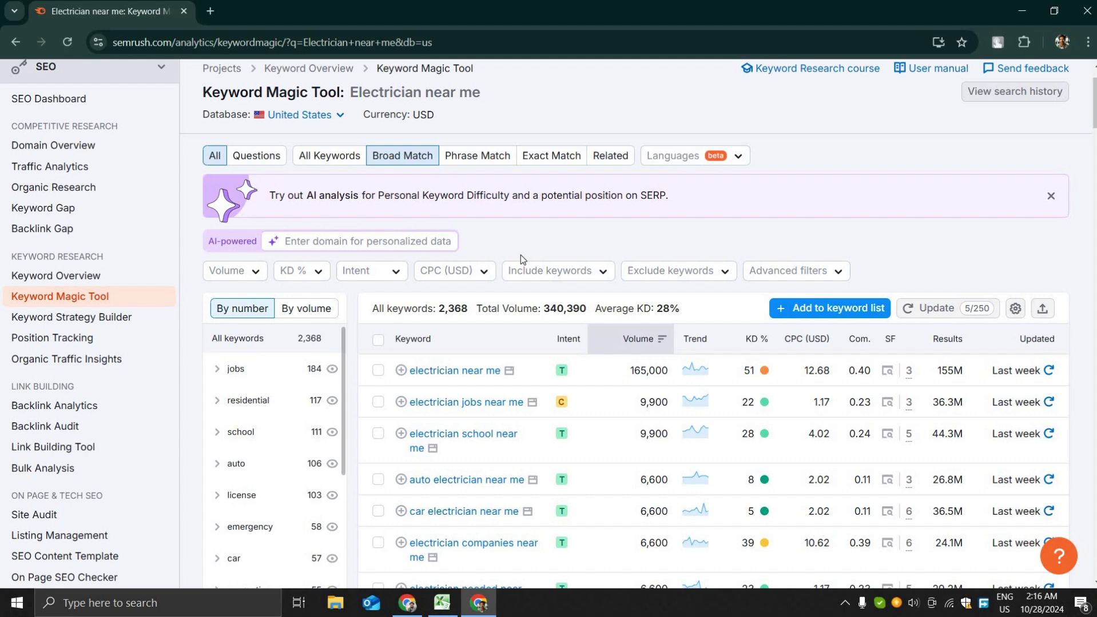
scroll(651, 249, "up", 2)
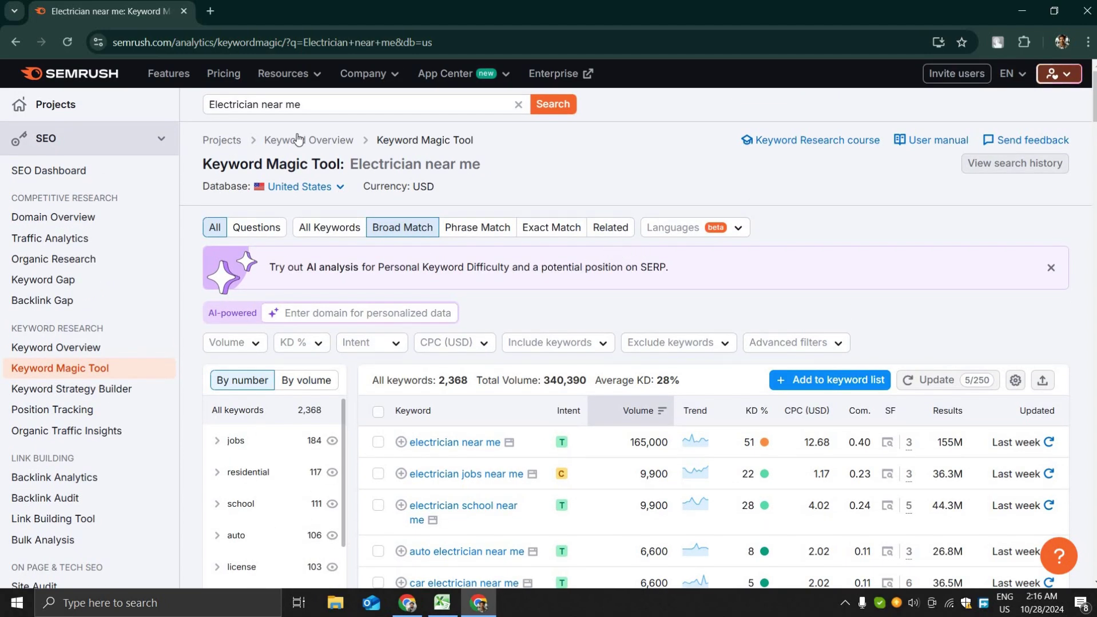
Step: Search 'Electrician boston' and review its 173 keyword results
left_click_drag(263, 105, 369, 106)
type("bo")
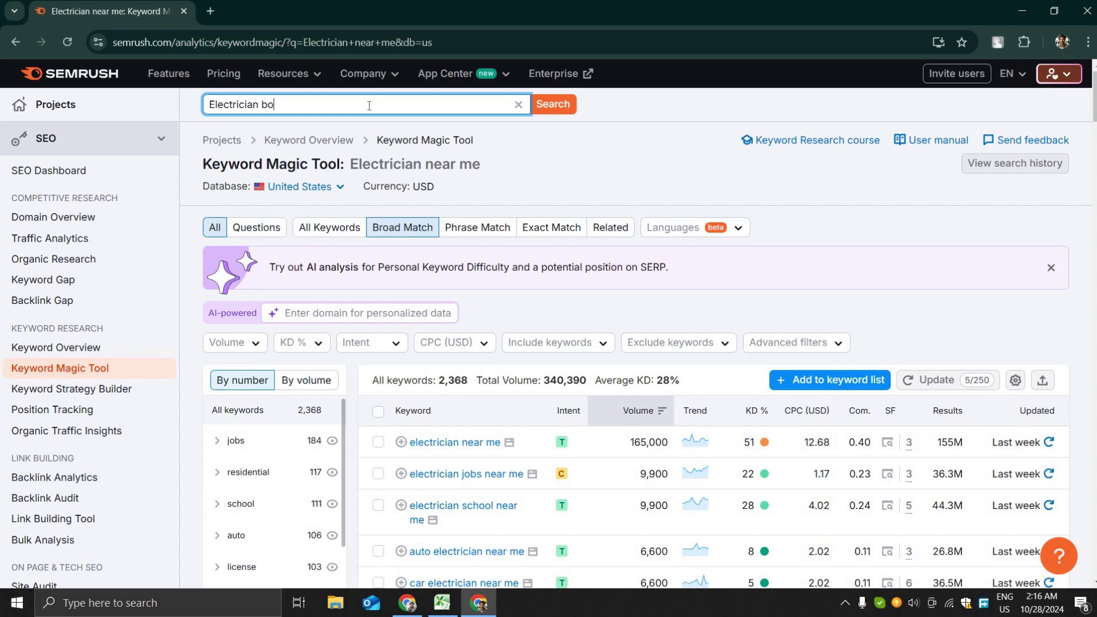
type("ston")
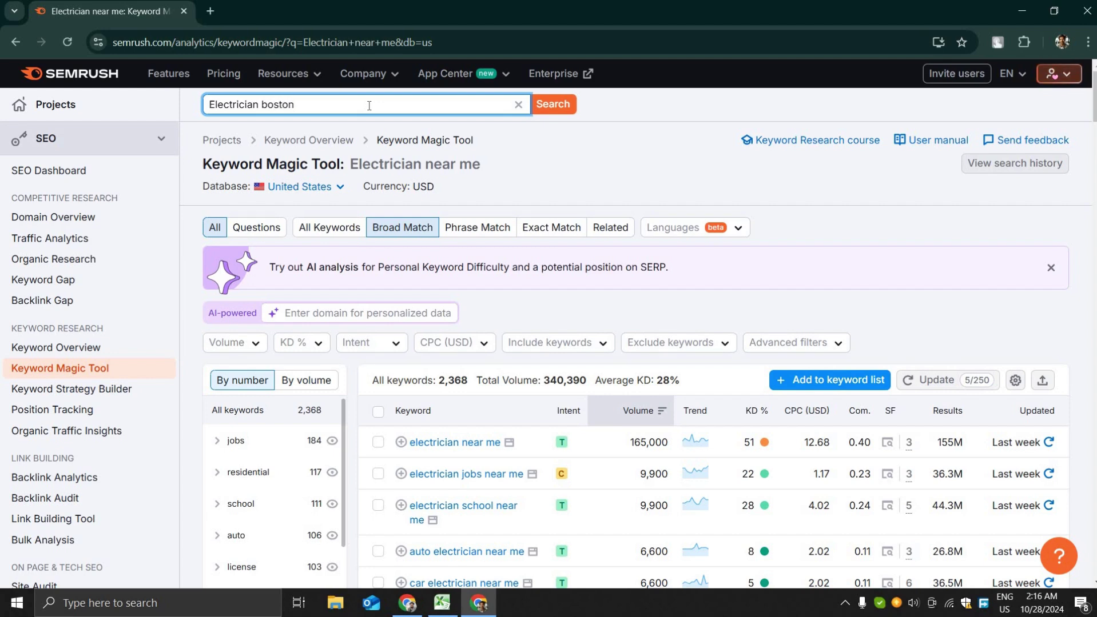
key("Return")
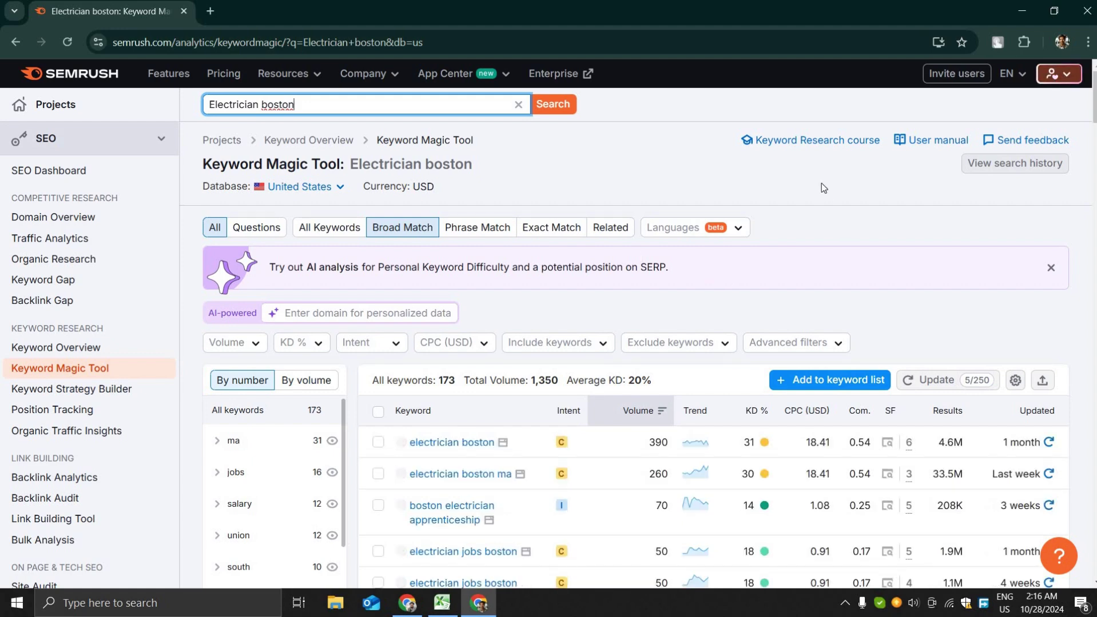
key("ctrl+minus")
key("ctrl+plus")
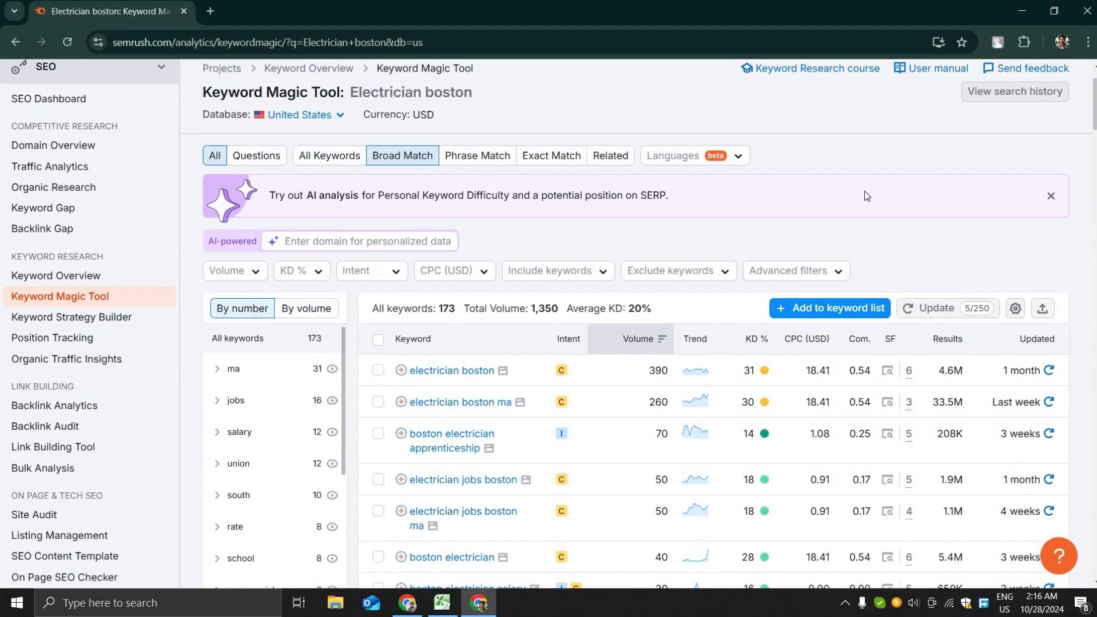
key("ctrl+minus")
scroll(744, 246, "down", 3)
key("ctrl+plus")
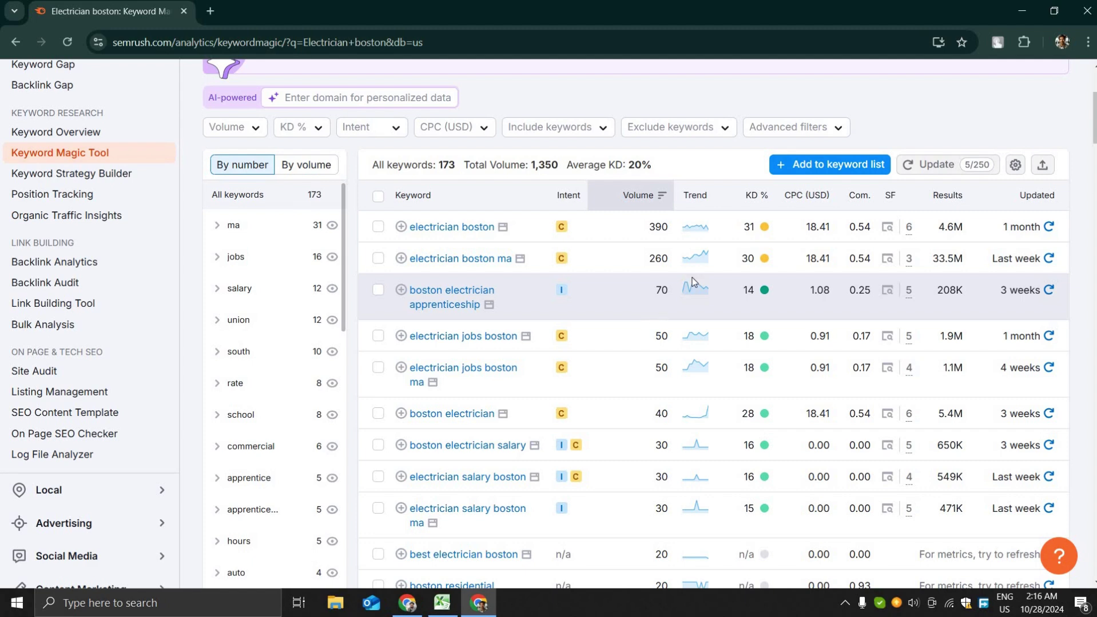
scroll(653, 310, "down", 3)
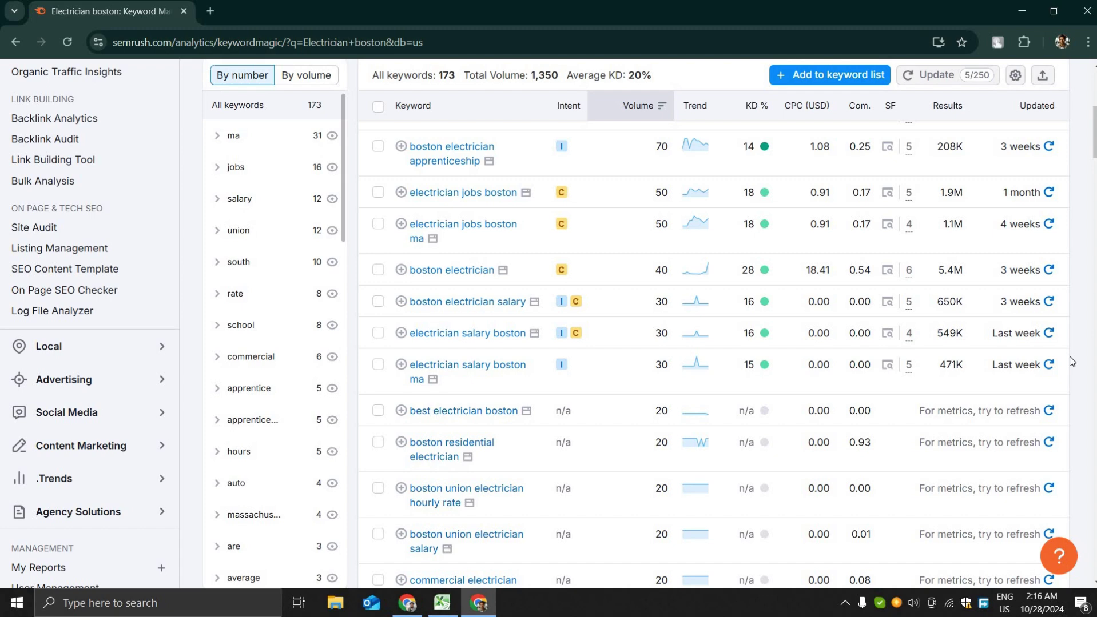
scroll(1016, 354, "down", 1)
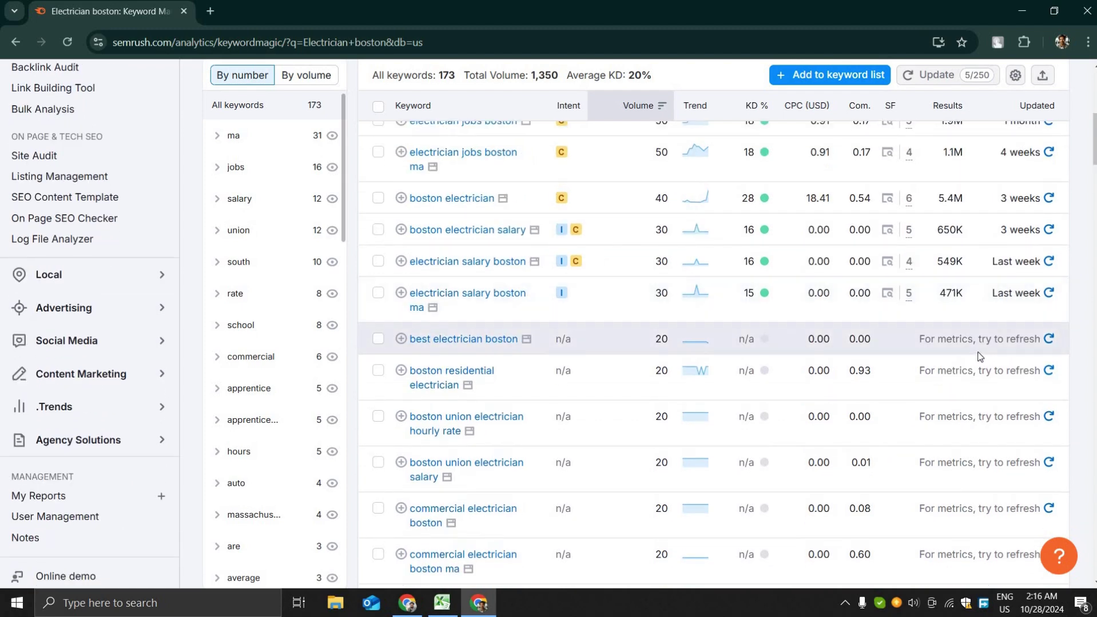
scroll(961, 355, "up", 10)
Step: Replace 'boston' with 'holtsville' in the search query
left_click(271, 103)
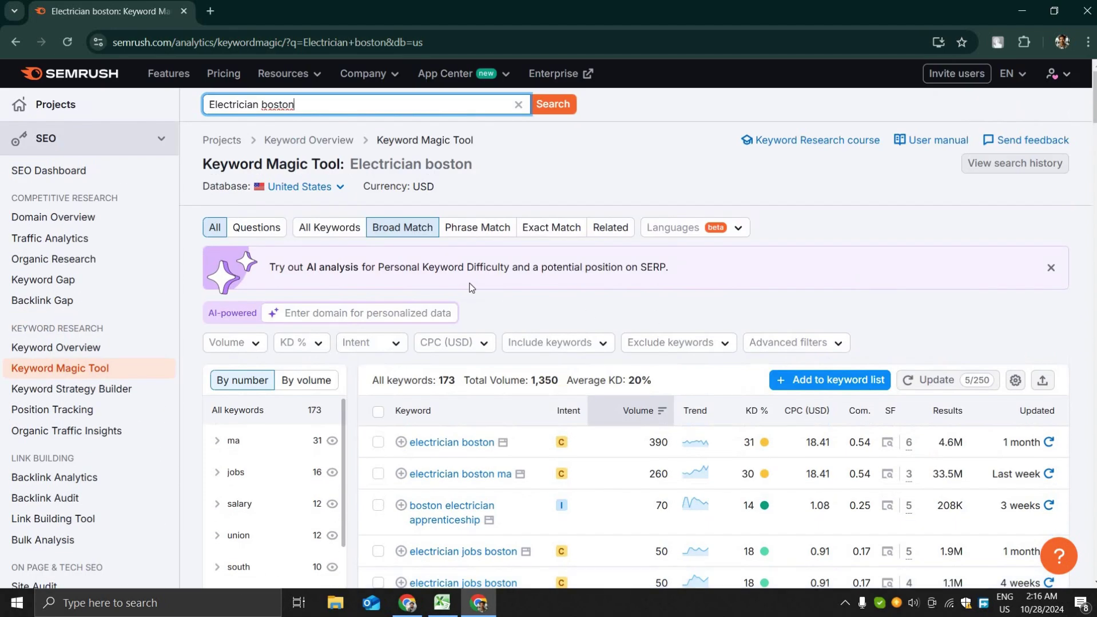
double_click(277, 99)
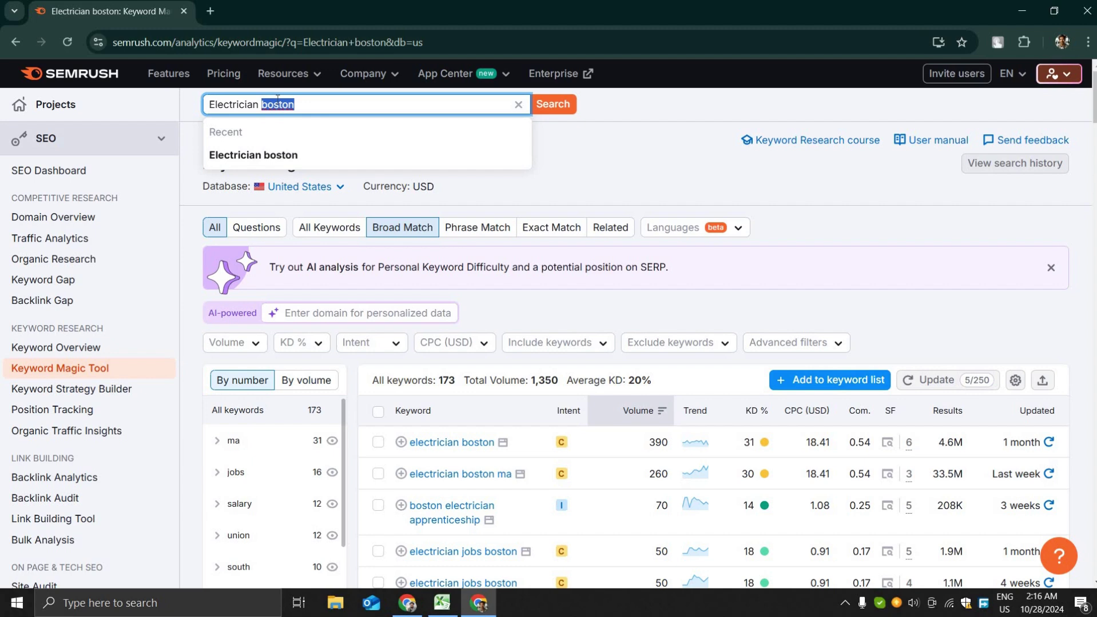
type("ho")
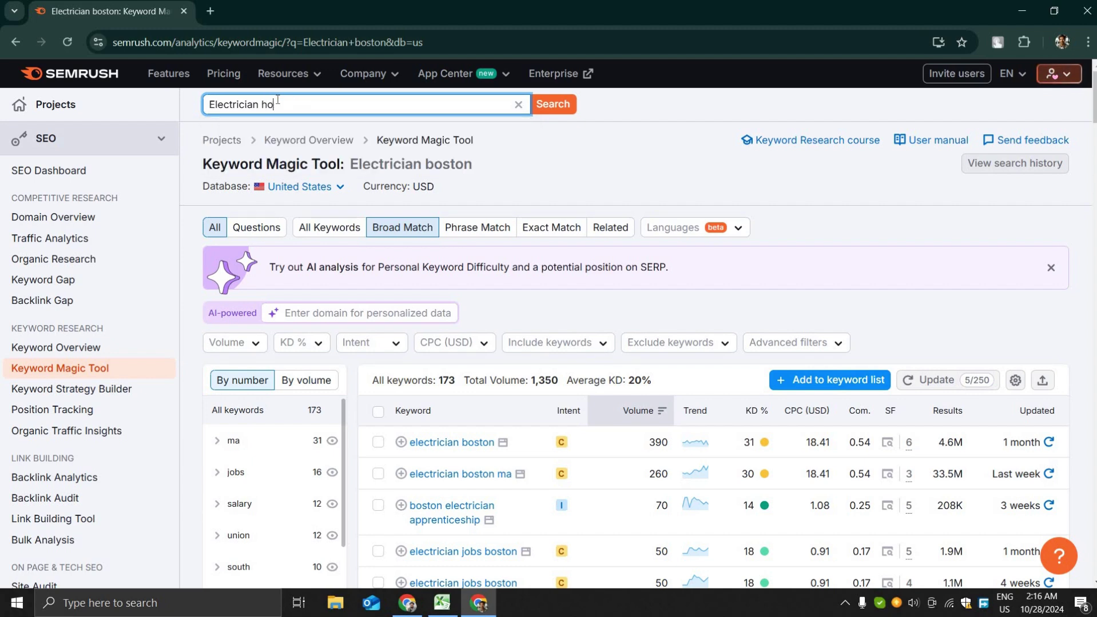
type("ltsvil")
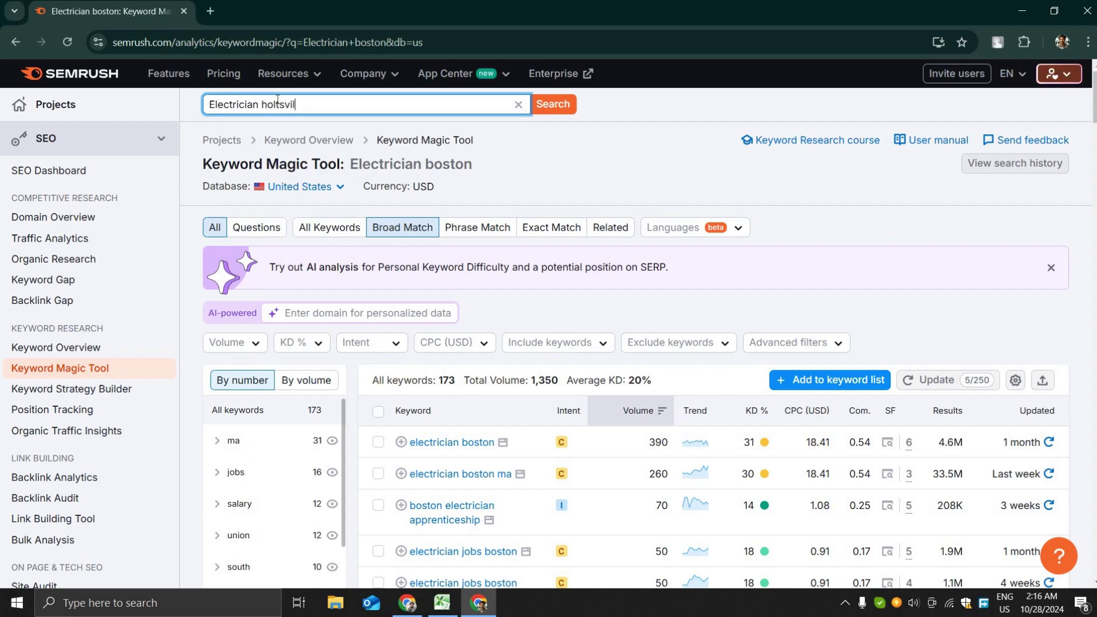
type("le")
Step: Run 'Electrician holtsville', then search 'Electrician services' and browse its 1,979 keywords
key("Return")
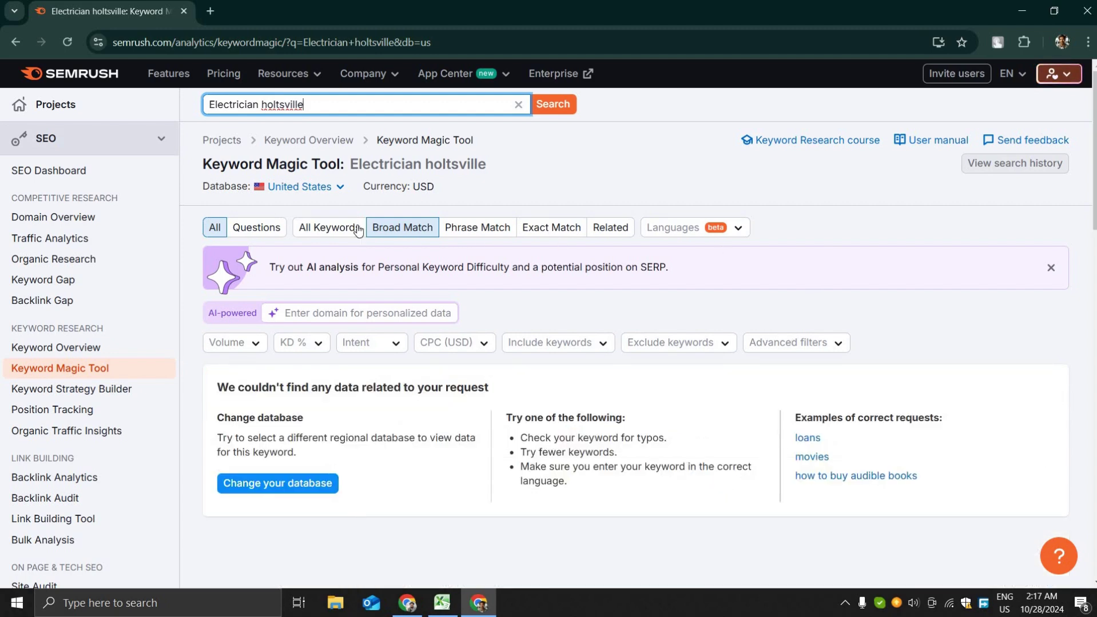
double_click(286, 104)
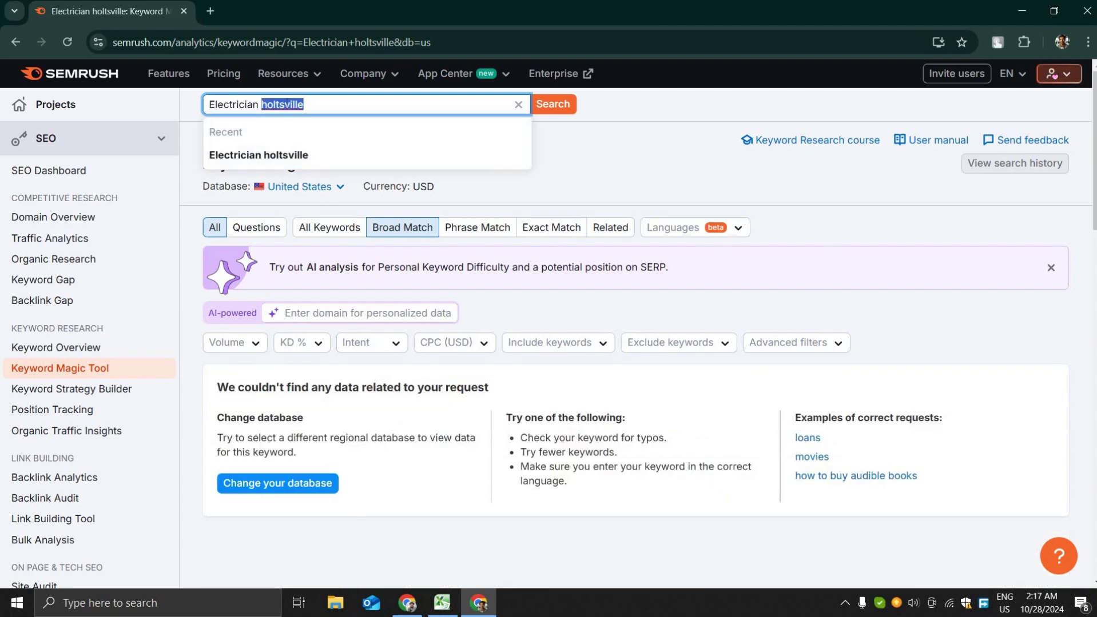
key("BackSpace")
type("s")
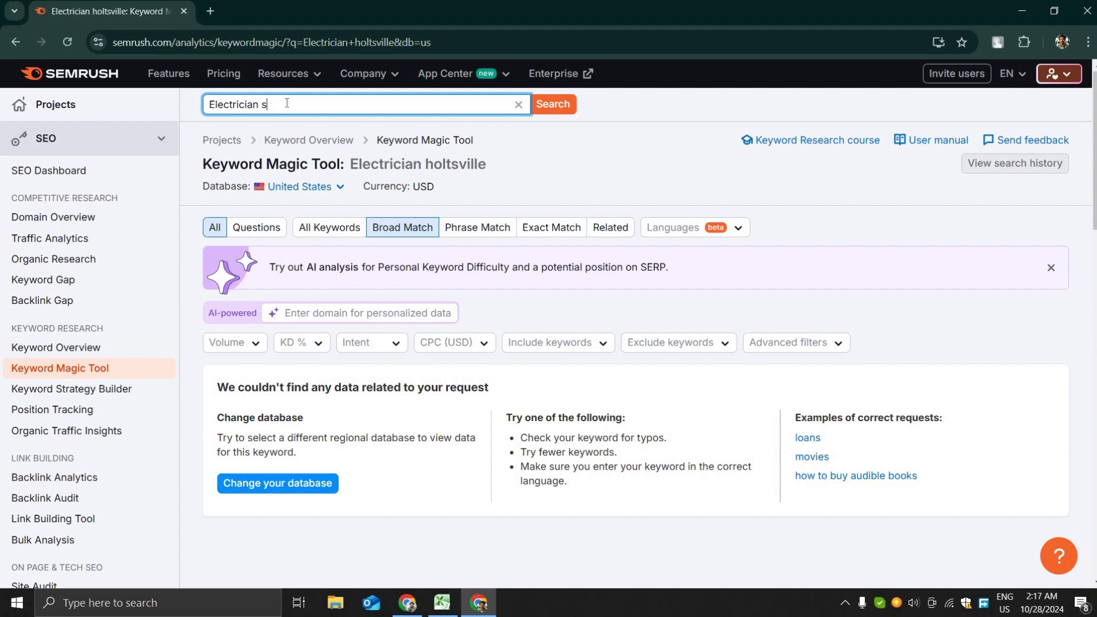
type("ervices")
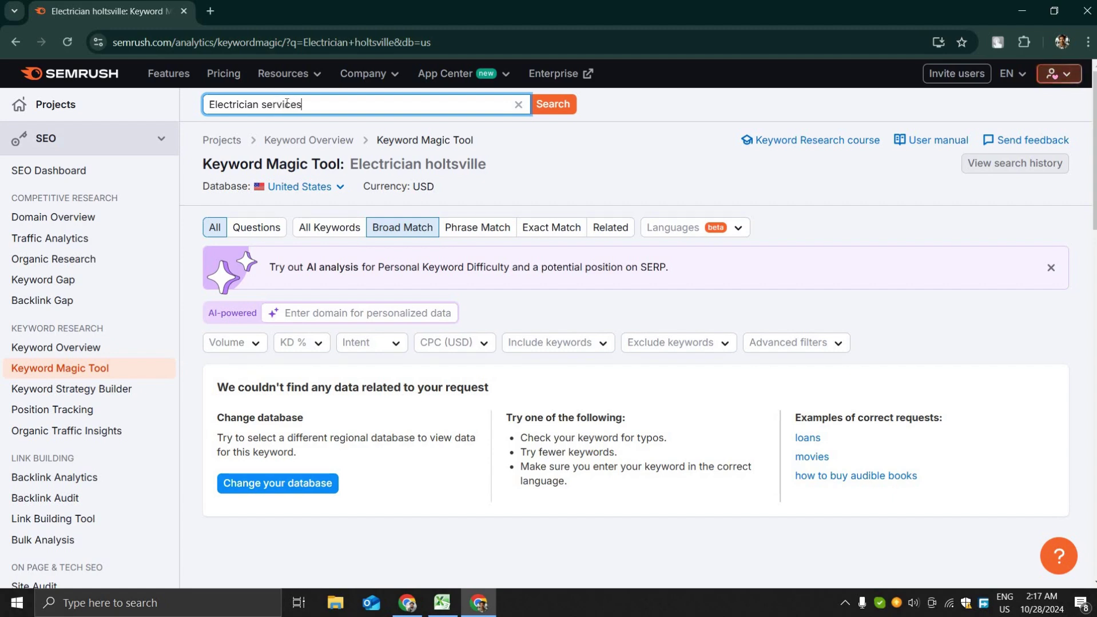
key("Return")
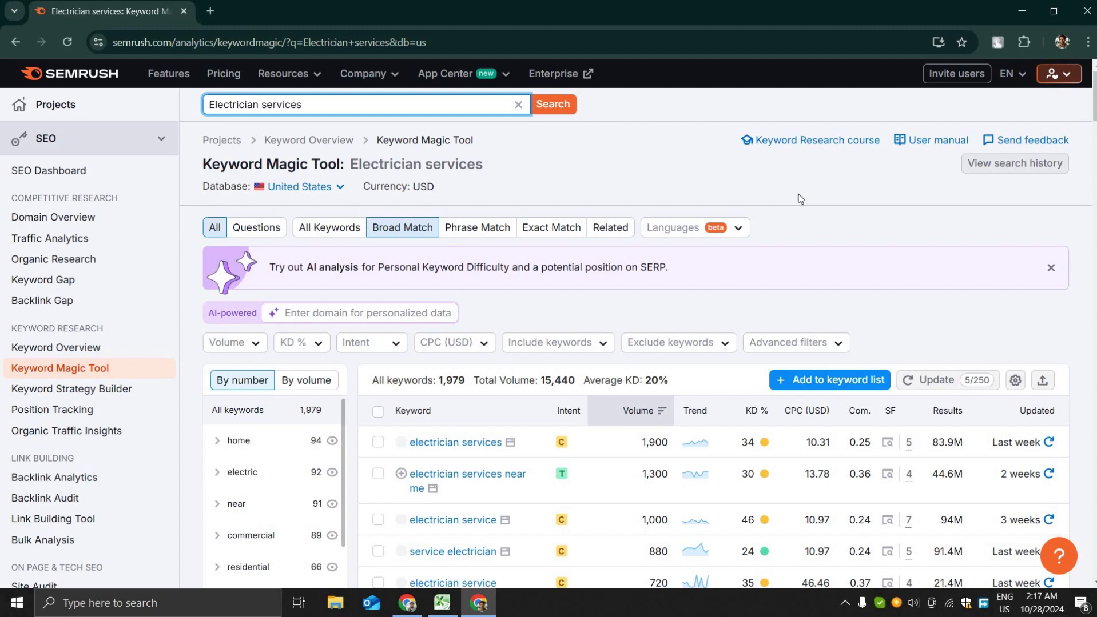
scroll(799, 198, "down", 3)
scroll(798, 198, "down", 3)
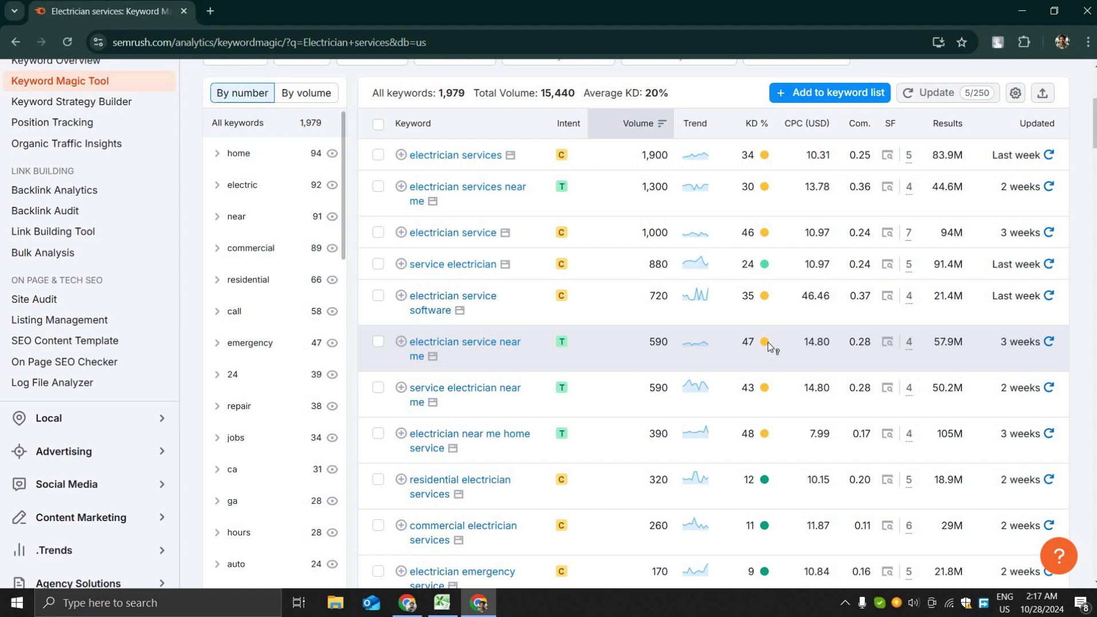
scroll(767, 342, "up", 1)
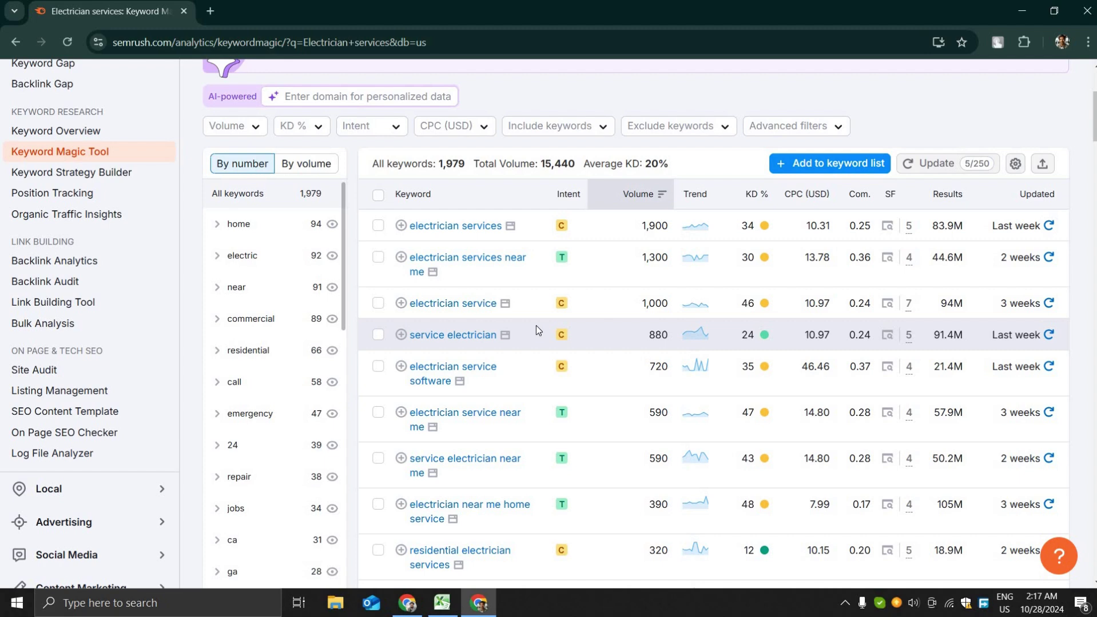
scroll(458, 187, "down", 1)
Step: Open the 'electrician services near me' overview showing 1.3K volume, 30% KD, $13.78 CPC
left_click(458, 187)
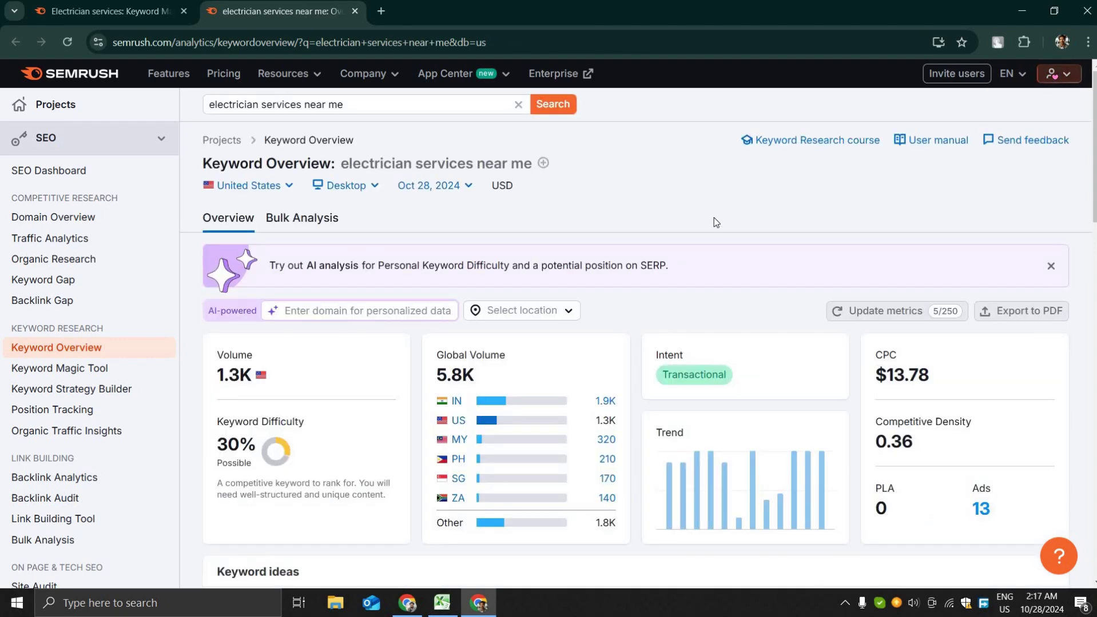
scroll(764, 227, "down", 5)
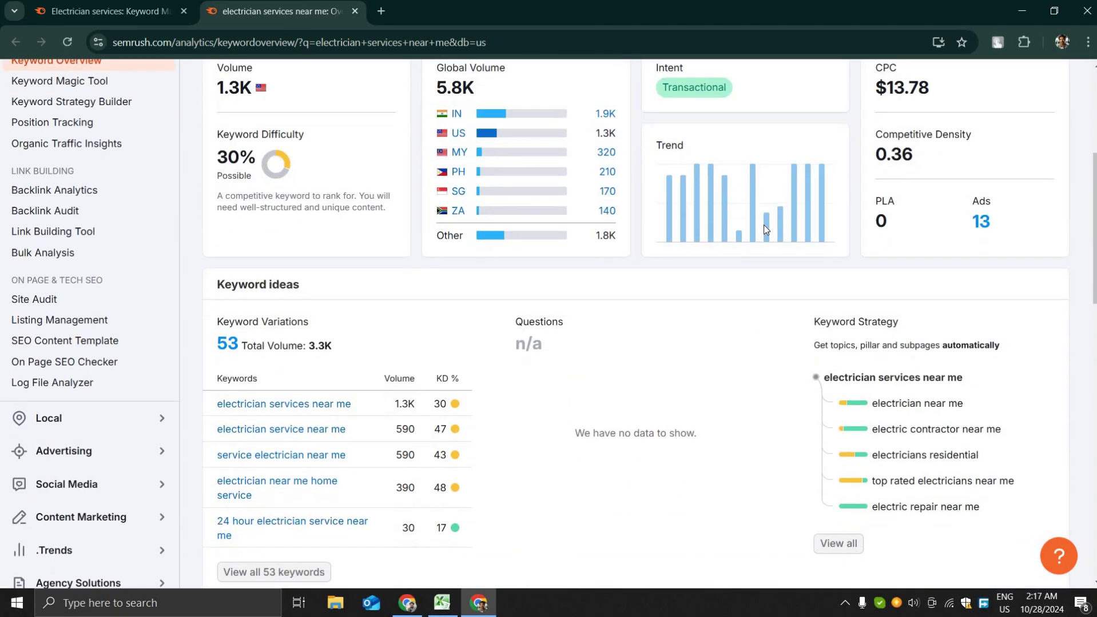
scroll(764, 230, "up", 5)
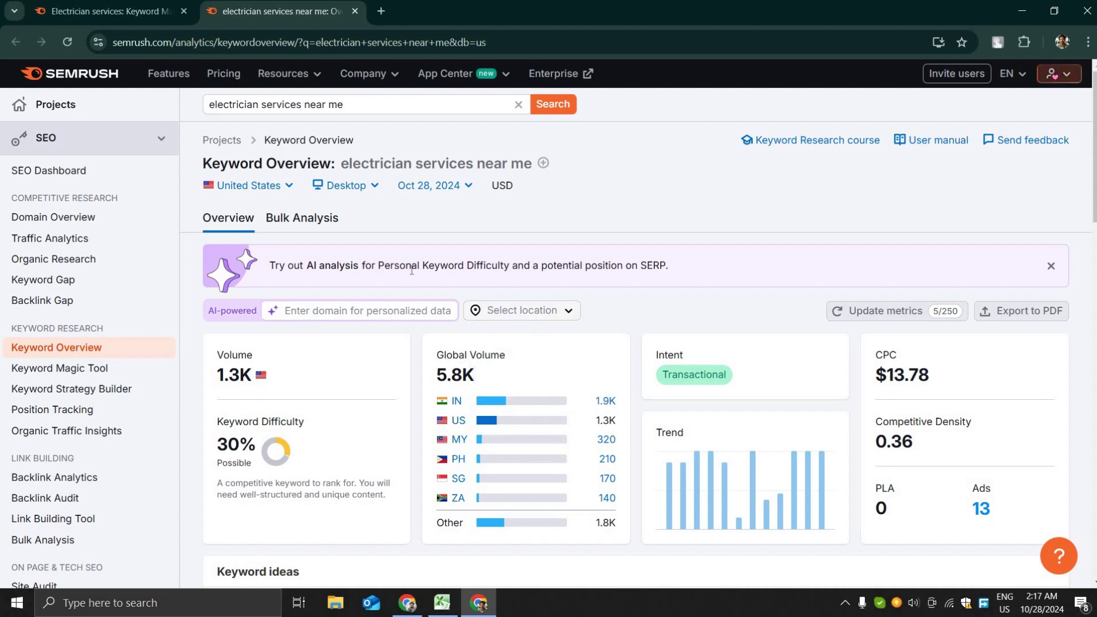
left_click(111, 17)
scroll(883, 495, "down", 3)
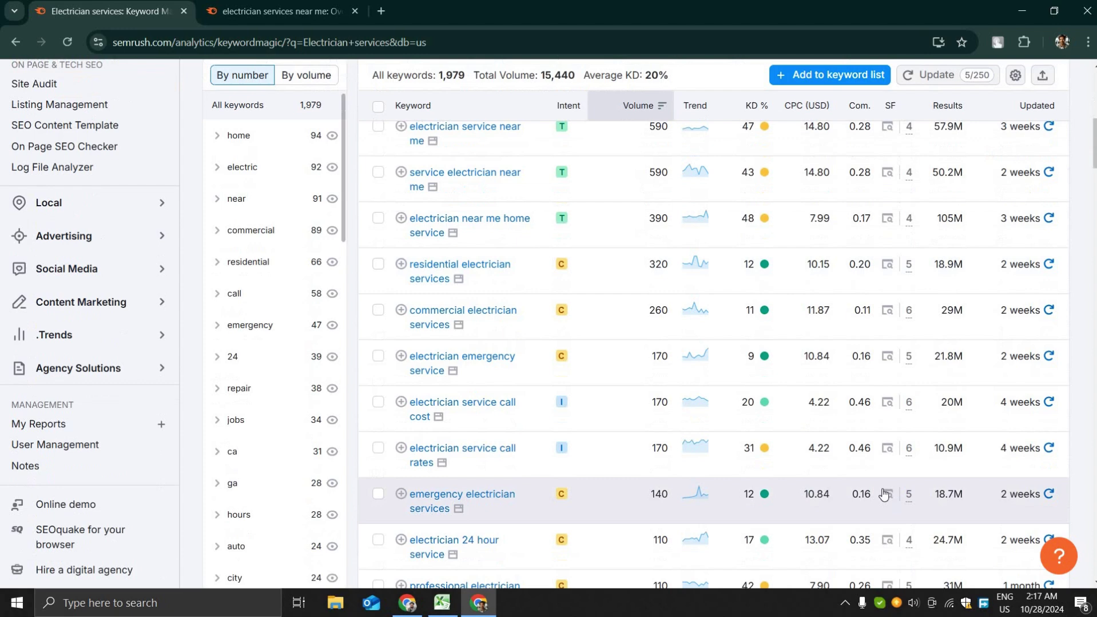
scroll(791, 449, "up", 1)
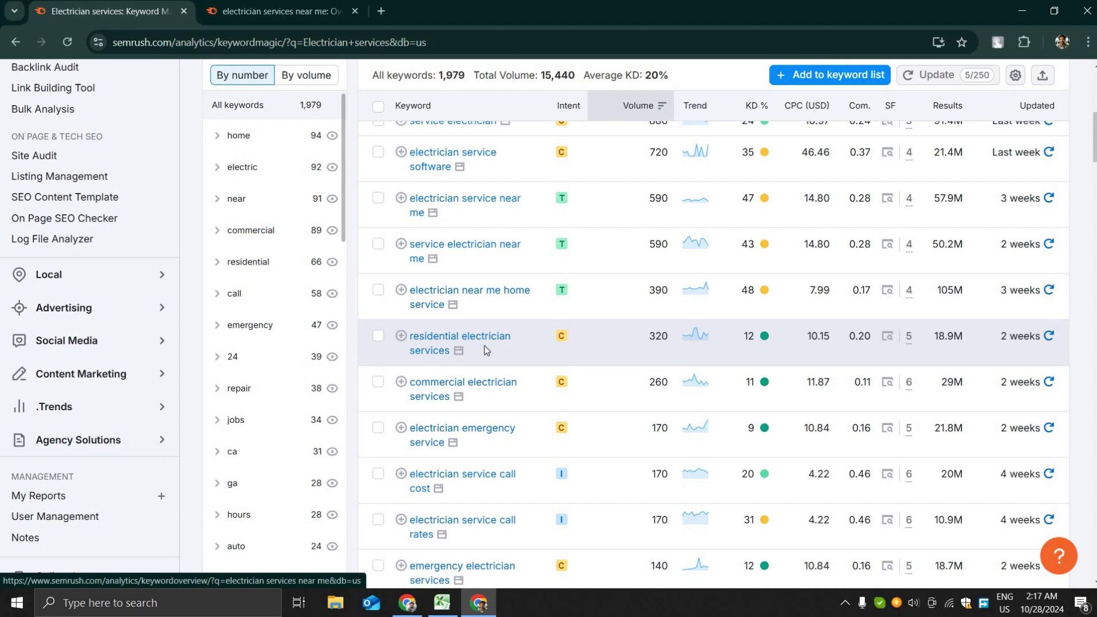
scroll(501, 343, "down", 1)
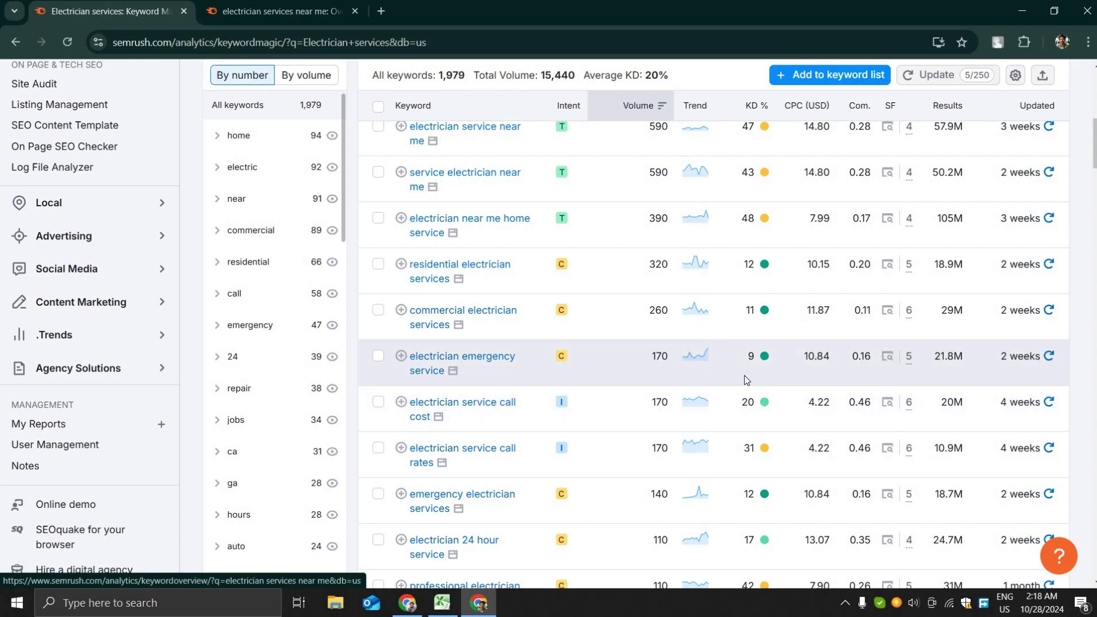
scroll(744, 375, "up", 5)
scroll(744, 377, "down", 4)
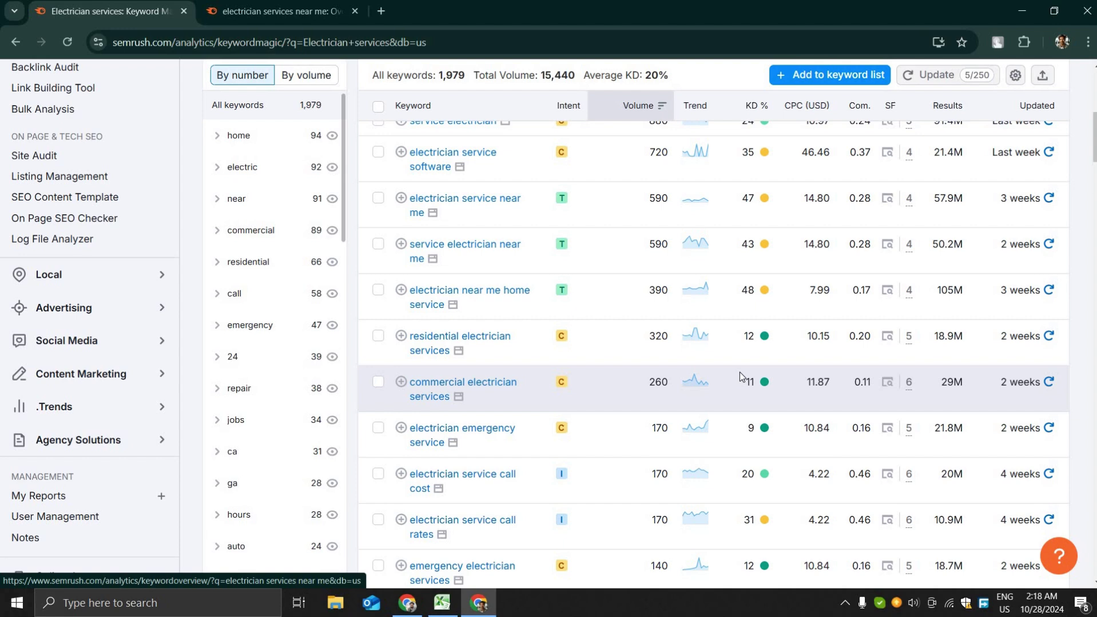
scroll(741, 376, "up", 5)
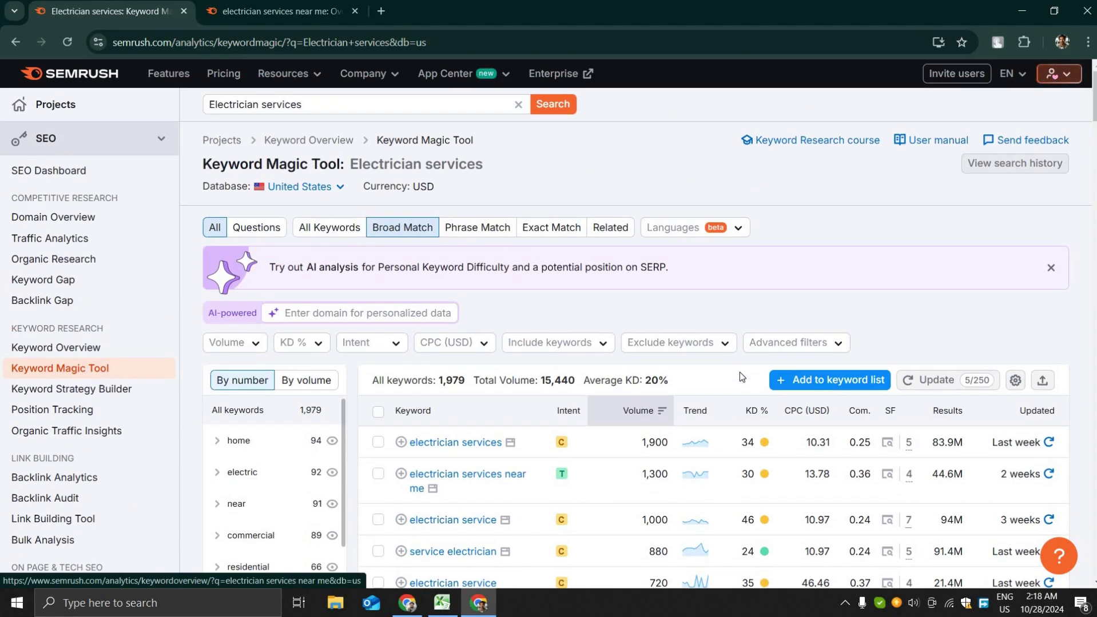
Step: Search 'personal injury attorney' from the autocomplete suggestion and browse its 25,277 keywords
triple_click(379, 101)
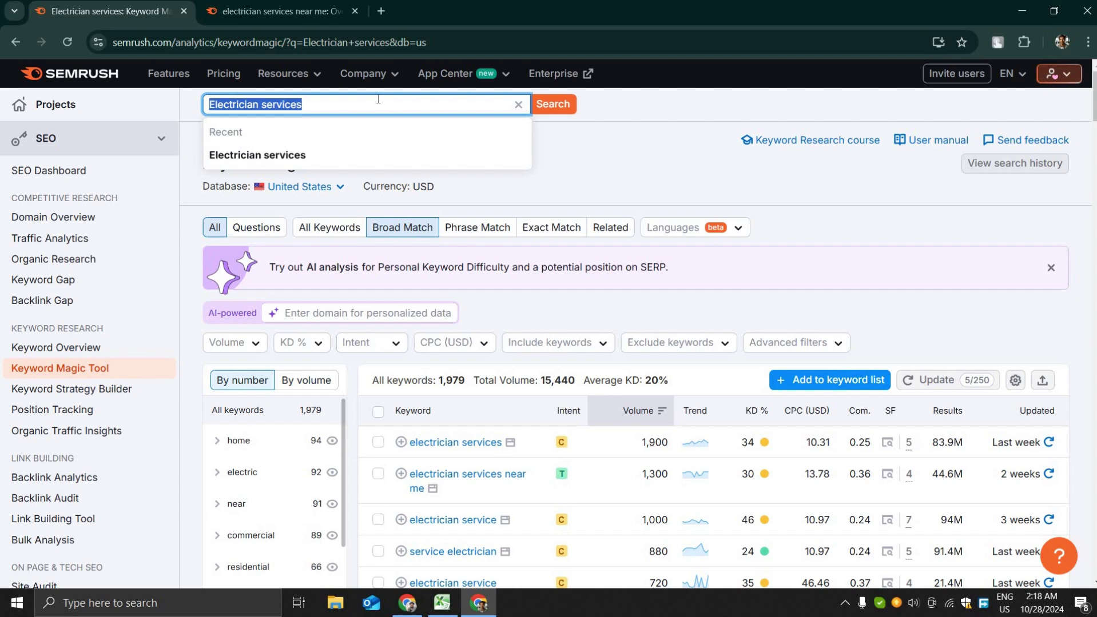
type("personal injur")
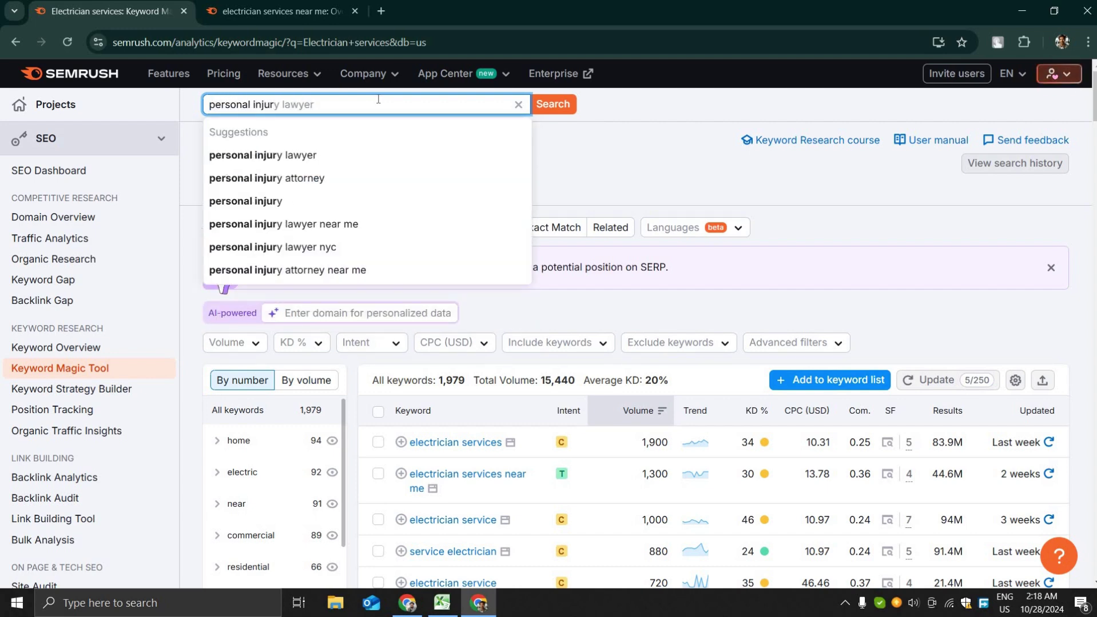
key("Down")
key("Down")
key("Return")
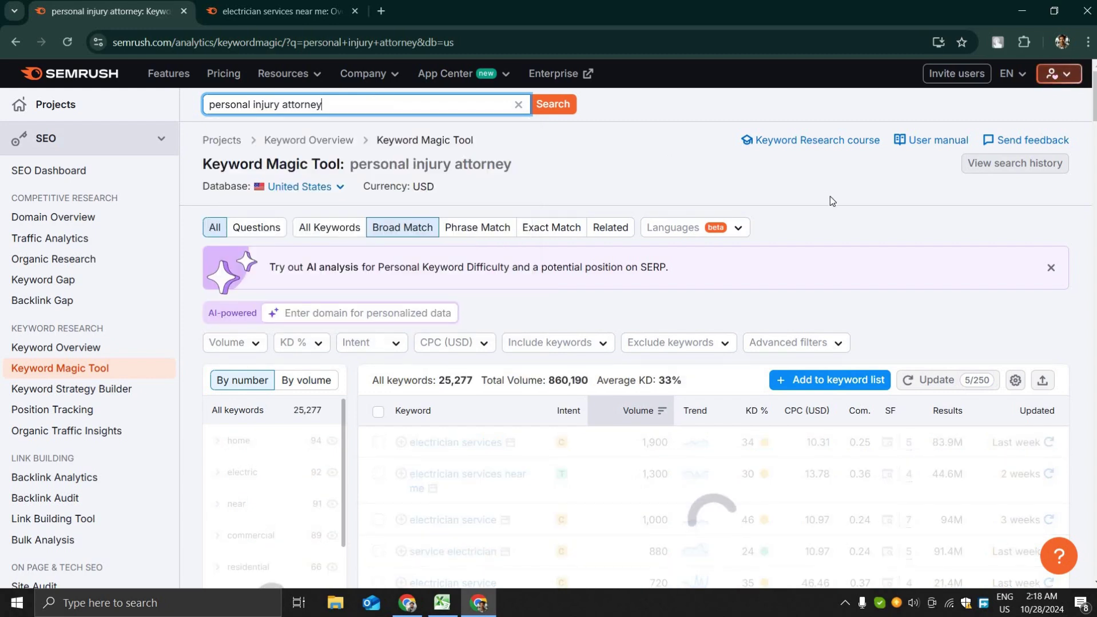
scroll(829, 198, "down", 2)
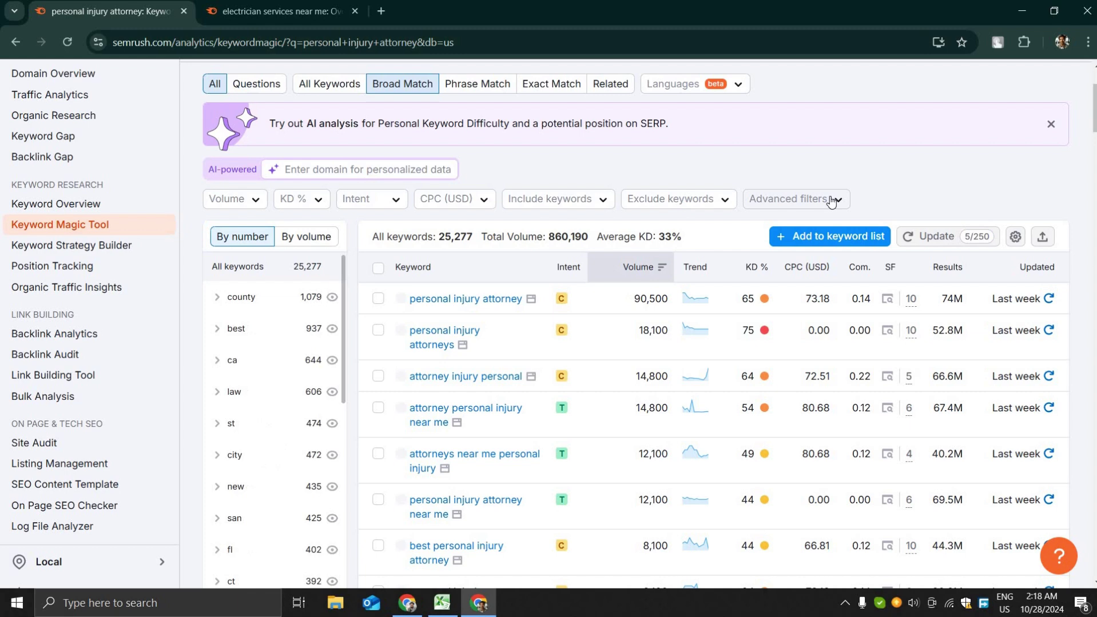
scroll(831, 201, "down", 2)
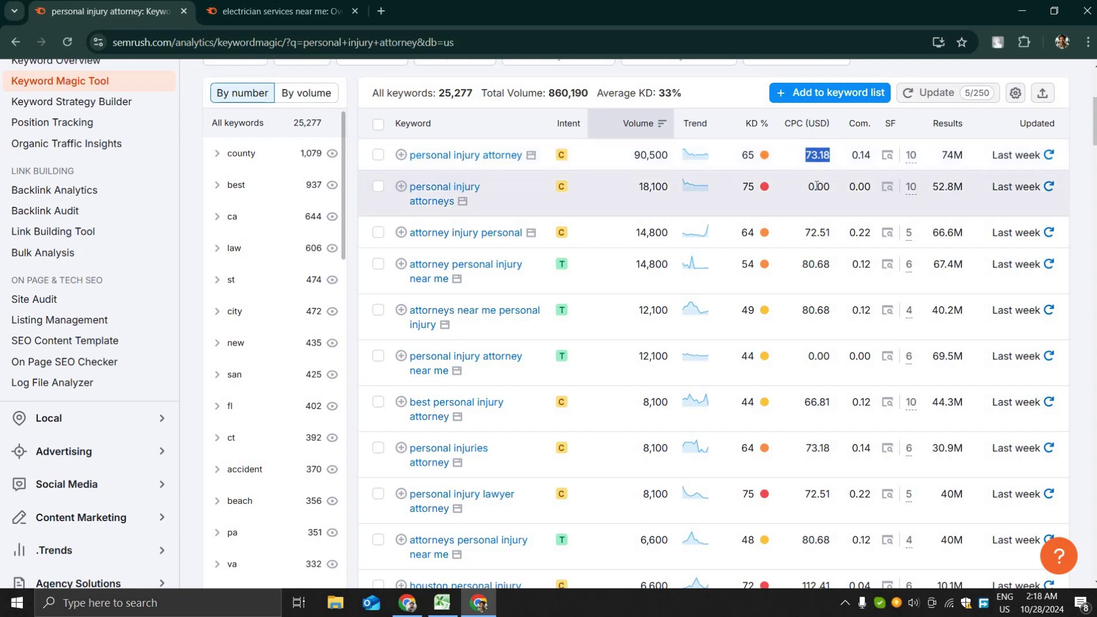
scroll(799, 202, "down", 5)
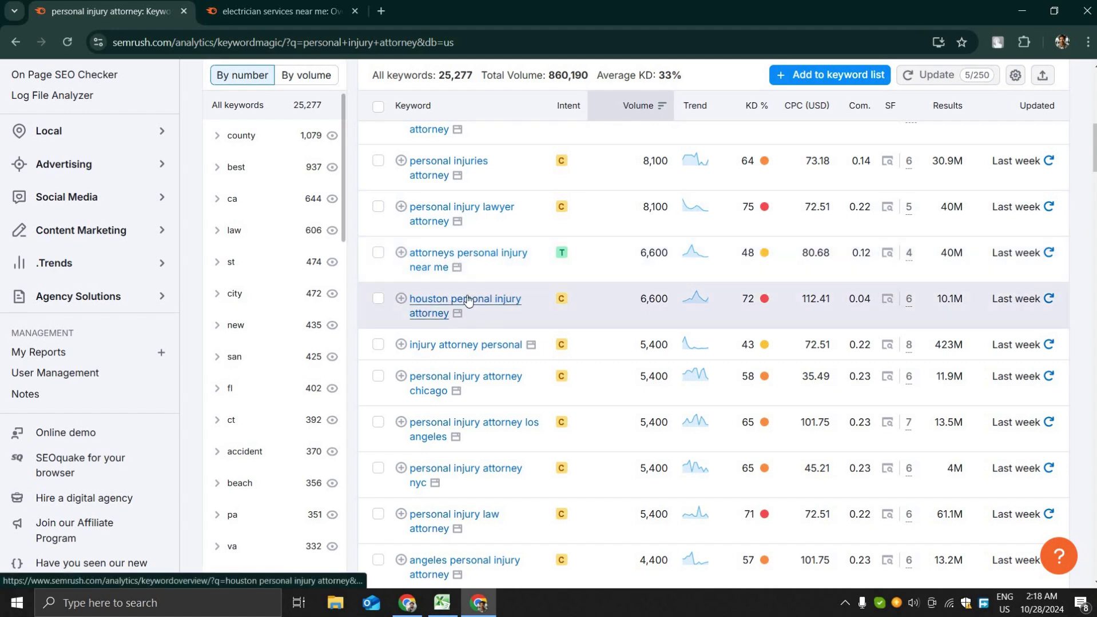
Step: Mark the houston keyword's 112.41 CPC value, then keep scrolling to the denver row
double_click(825, 300)
left_click(827, 298)
scroll(822, 292, "down", 4)
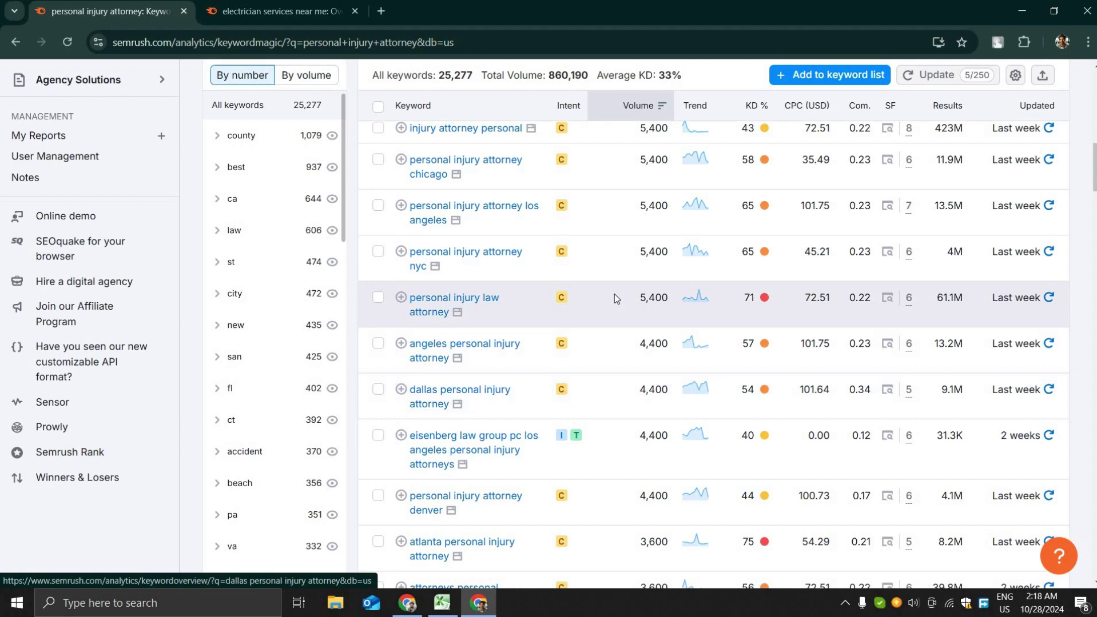
scroll(614, 294, "down", 3)
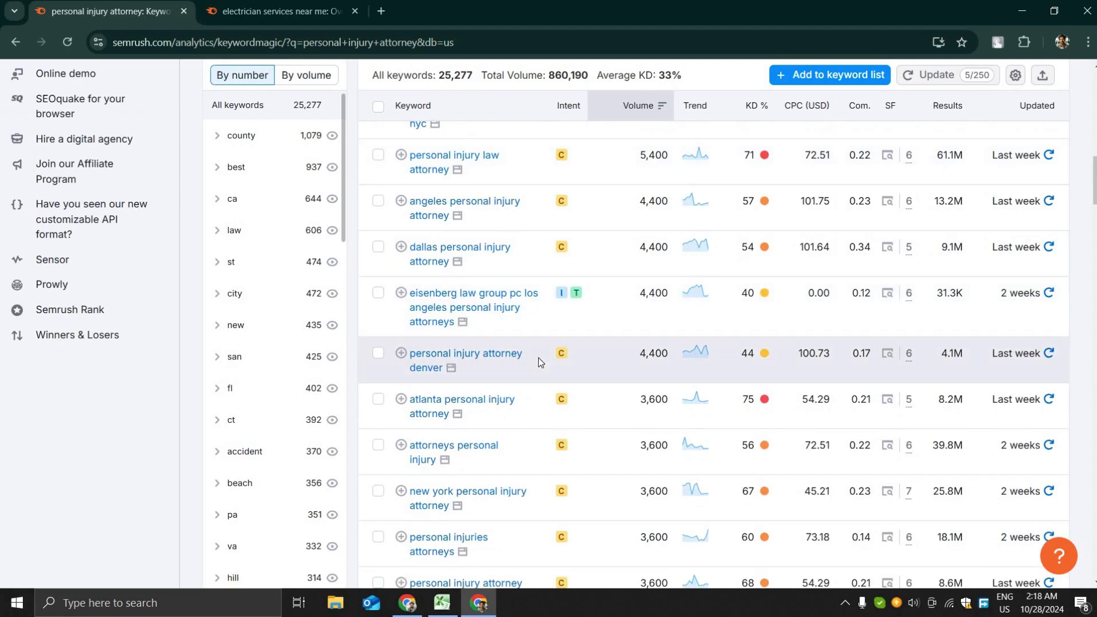
Step: Open the 'personal injury attorney denver' overview and review Keyword ideas and SERP Analysis
left_click(494, 359)
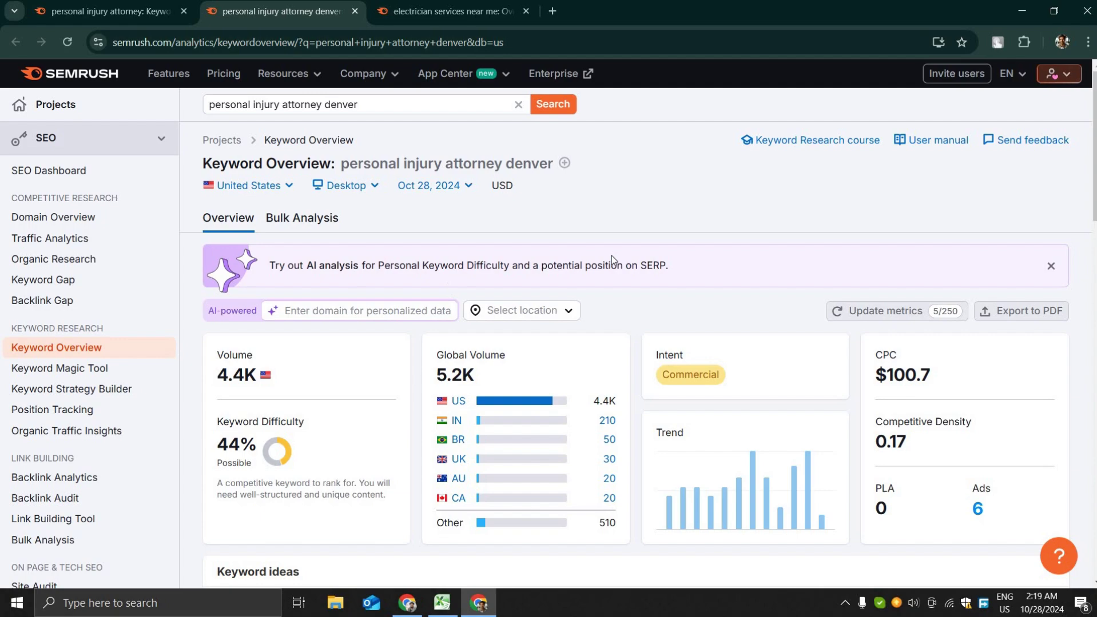
scroll(611, 258, "down", 3)
scroll(612, 260, "down", 3)
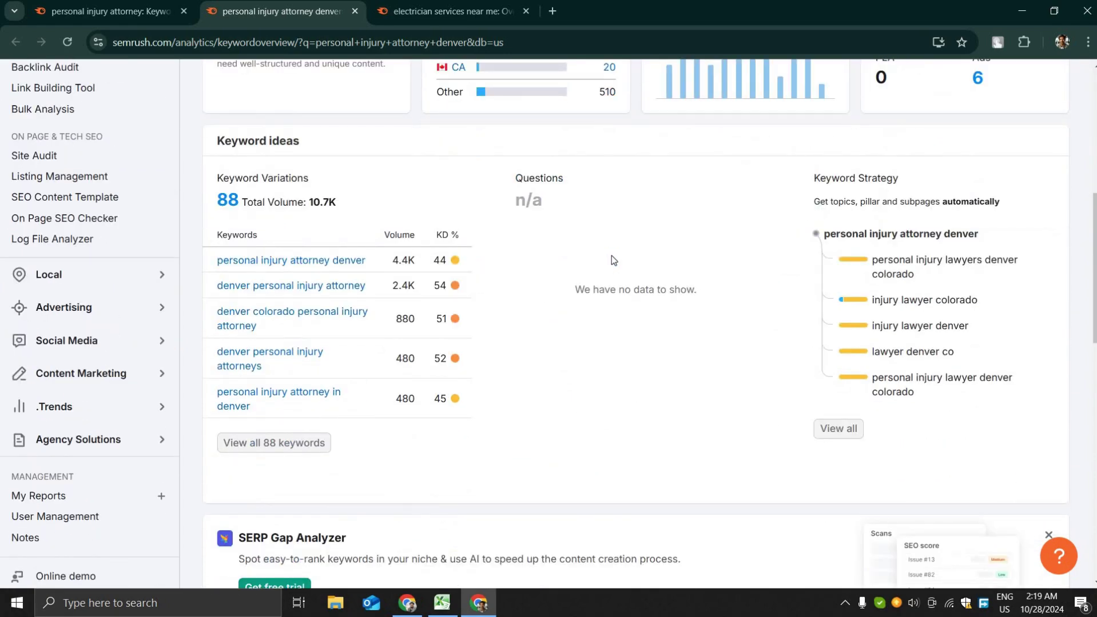
scroll(611, 254, "down", 9)
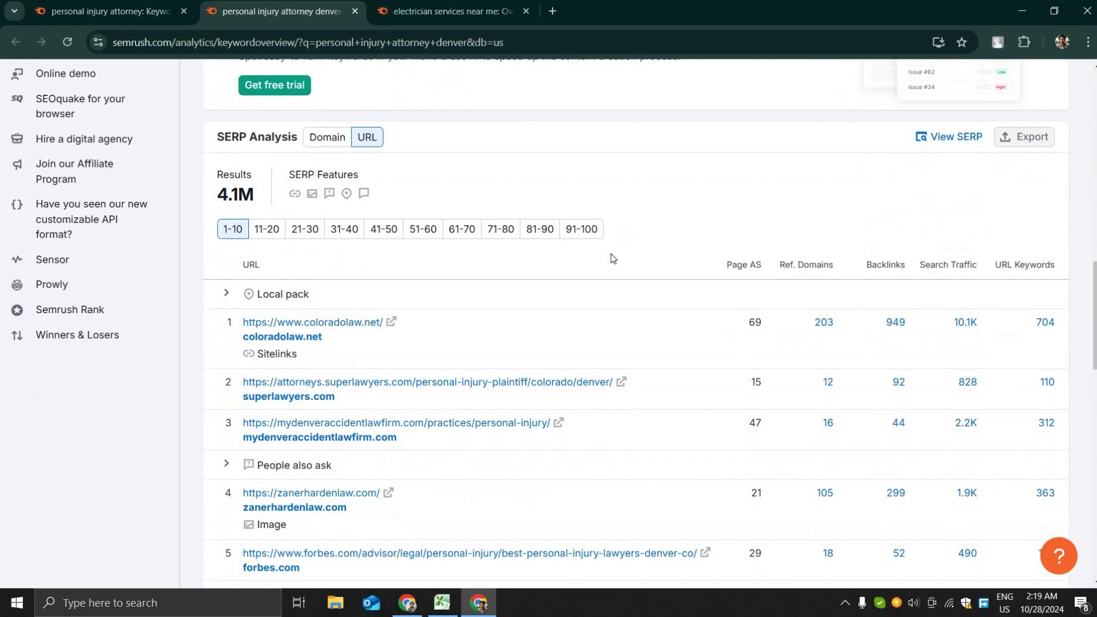
scroll(609, 254, "down", 5)
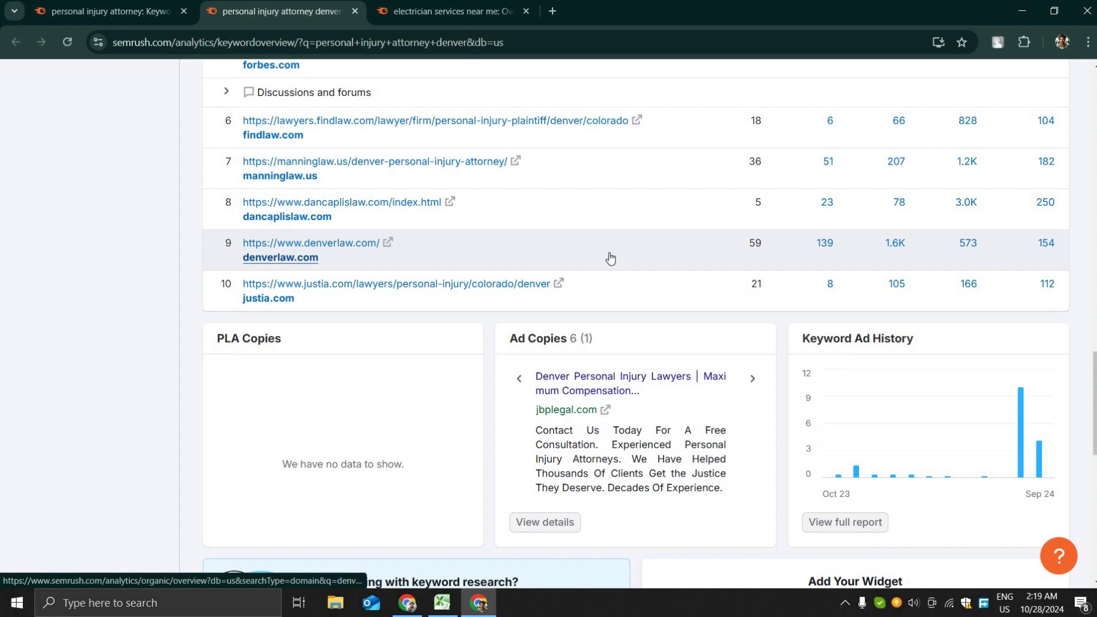
scroll(609, 257, "down", 1)
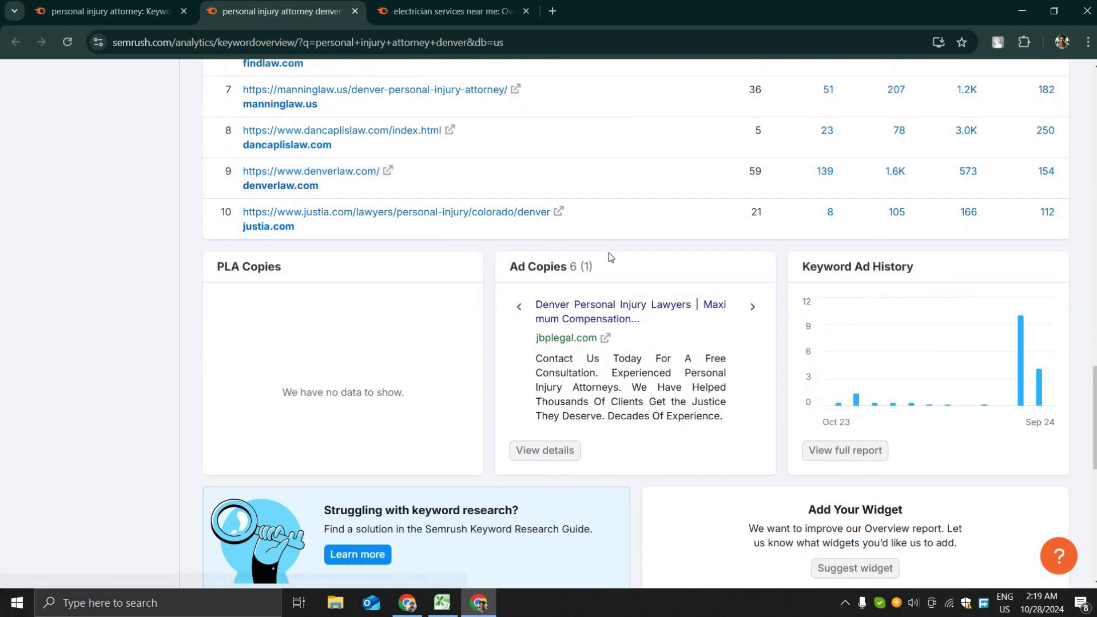
scroll(608, 253, "down", 2)
scroll(607, 252, "up", 10)
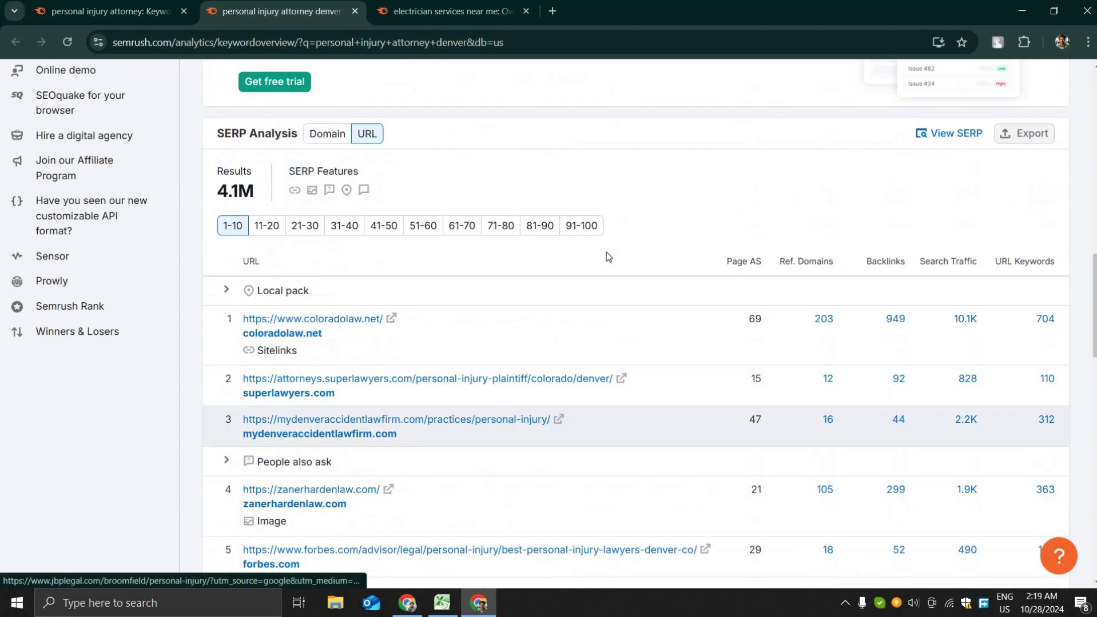
scroll(606, 255, "down", 4)
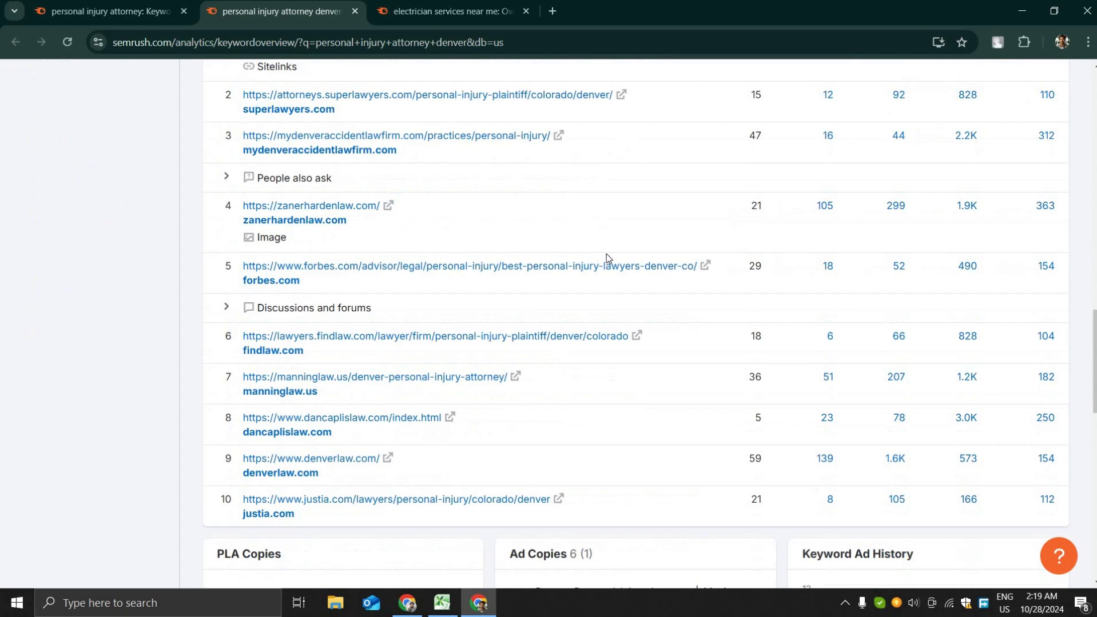
scroll(406, 270, "up", 4)
Step: Expand the Local pack listings in the SERP results and scroll down to Ad Copies
left_click(227, 294)
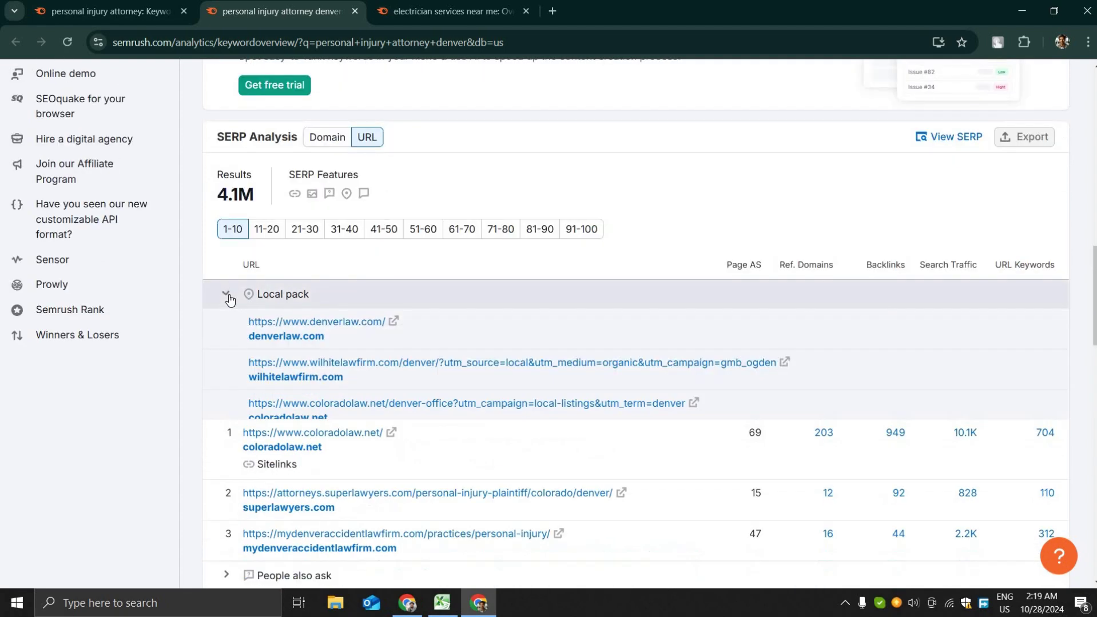
scroll(289, 263, "down", 1)
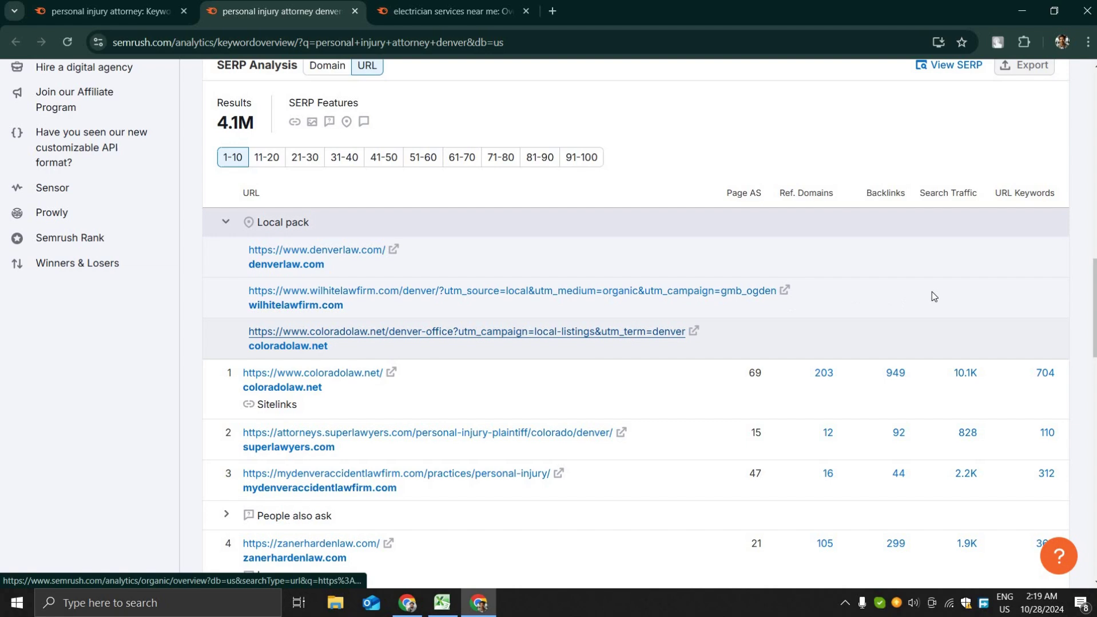
scroll(929, 291, "down", 1)
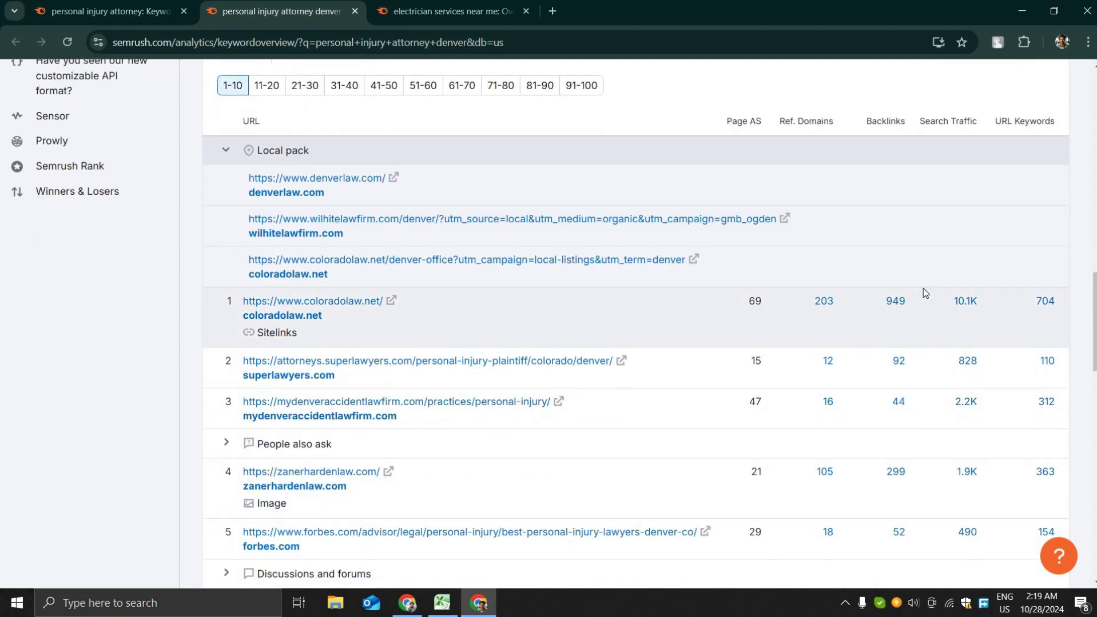
scroll(924, 292, "down", 1)
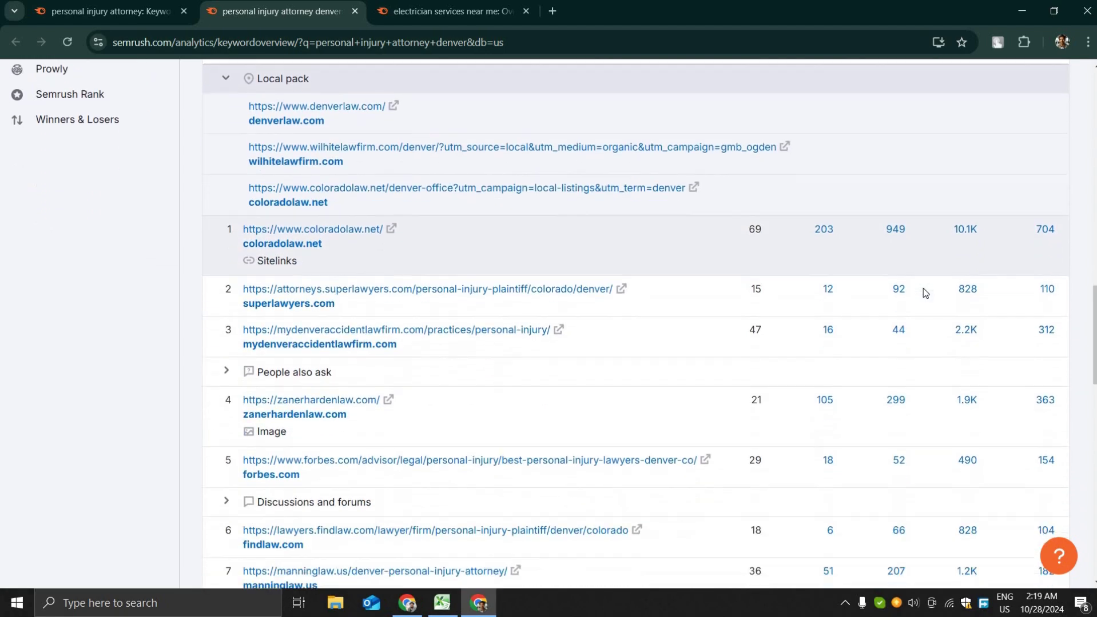
scroll(699, 244, "down", 9)
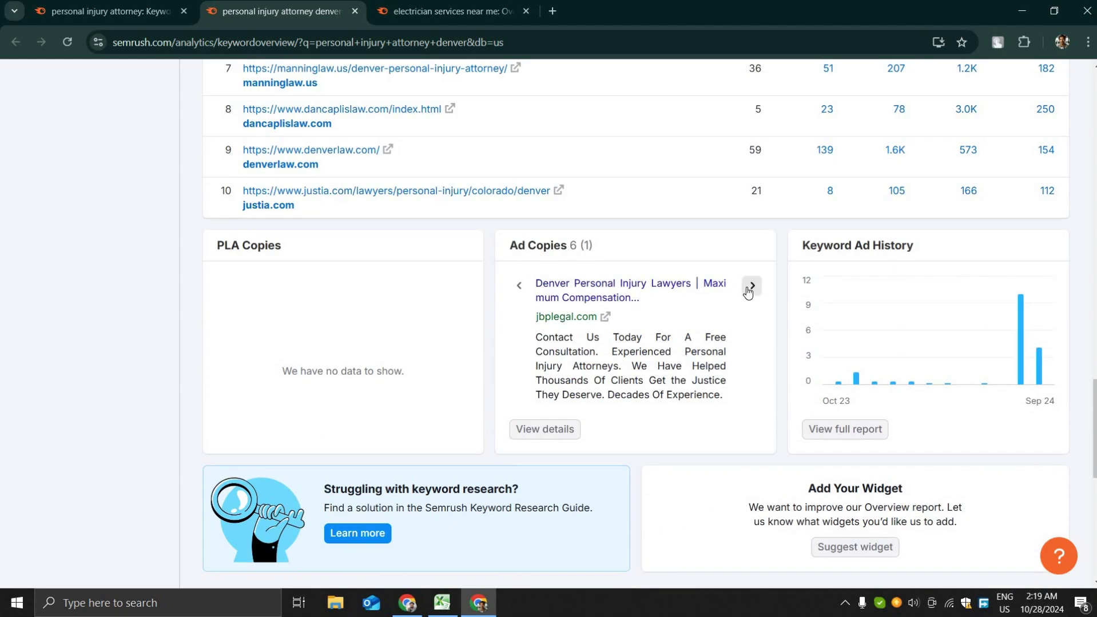
Step: Step through all six ad copies until the panel wraps back to the first ad
left_click(752, 285)
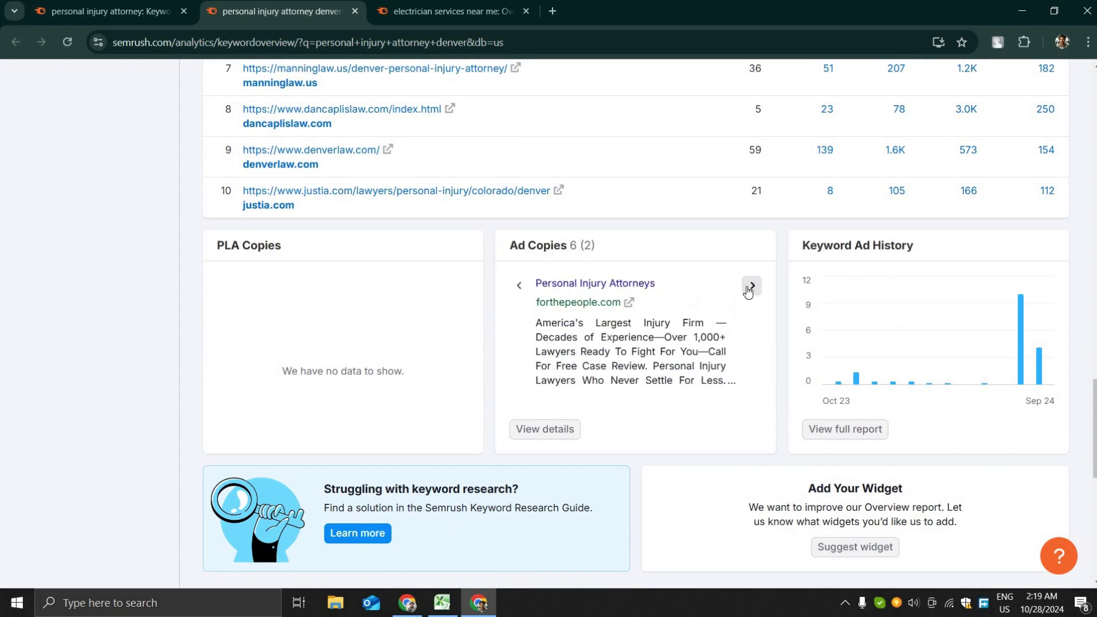
left_click(518, 286)
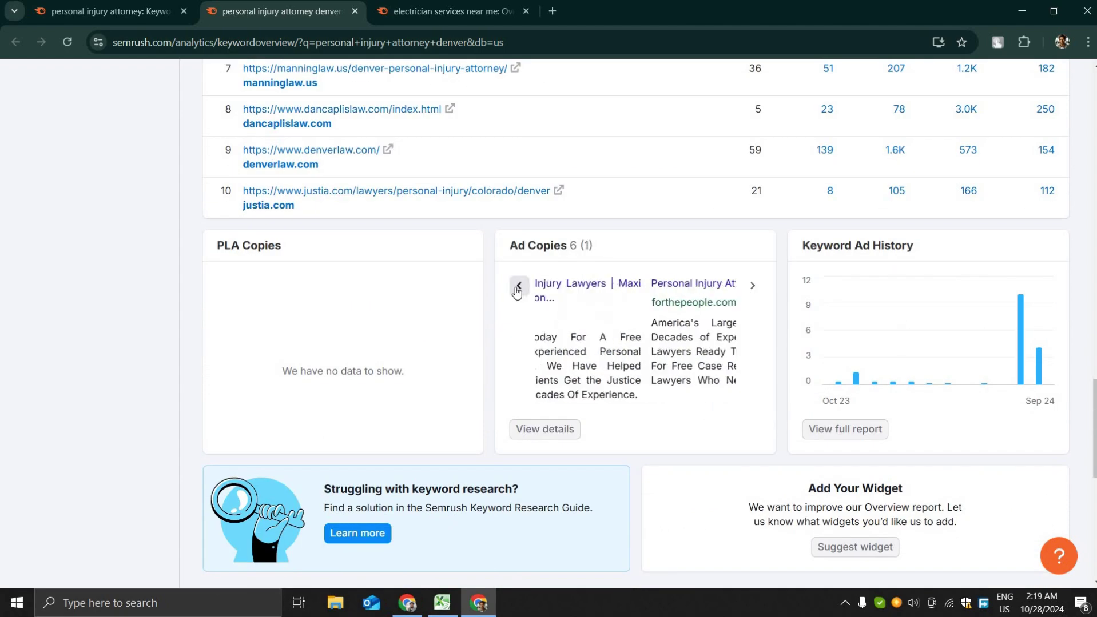
left_click(750, 287)
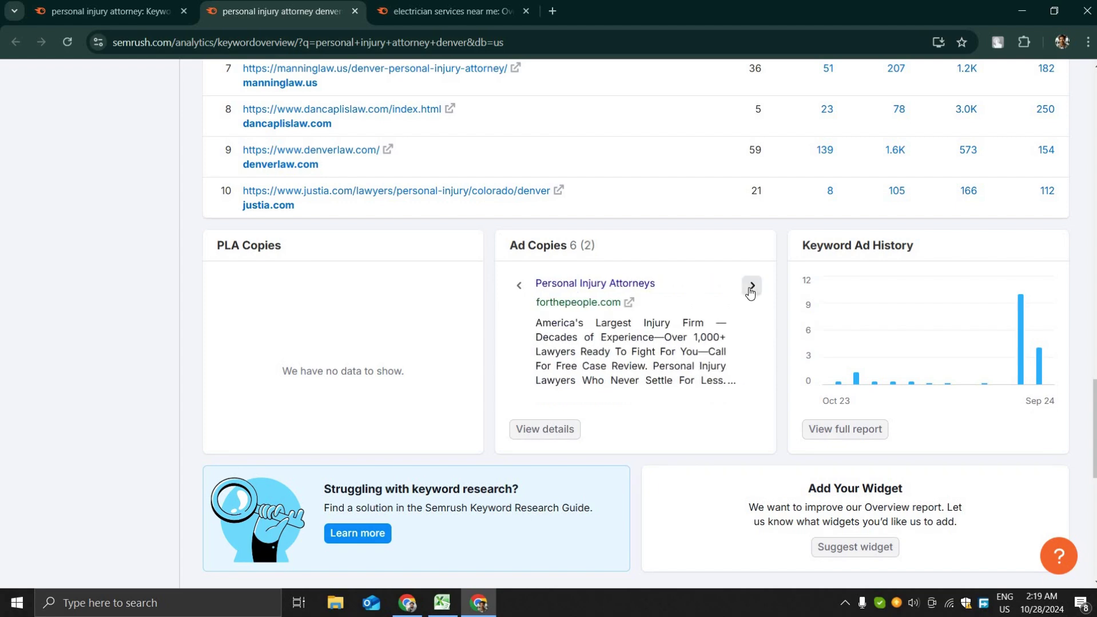
left_click(750, 287)
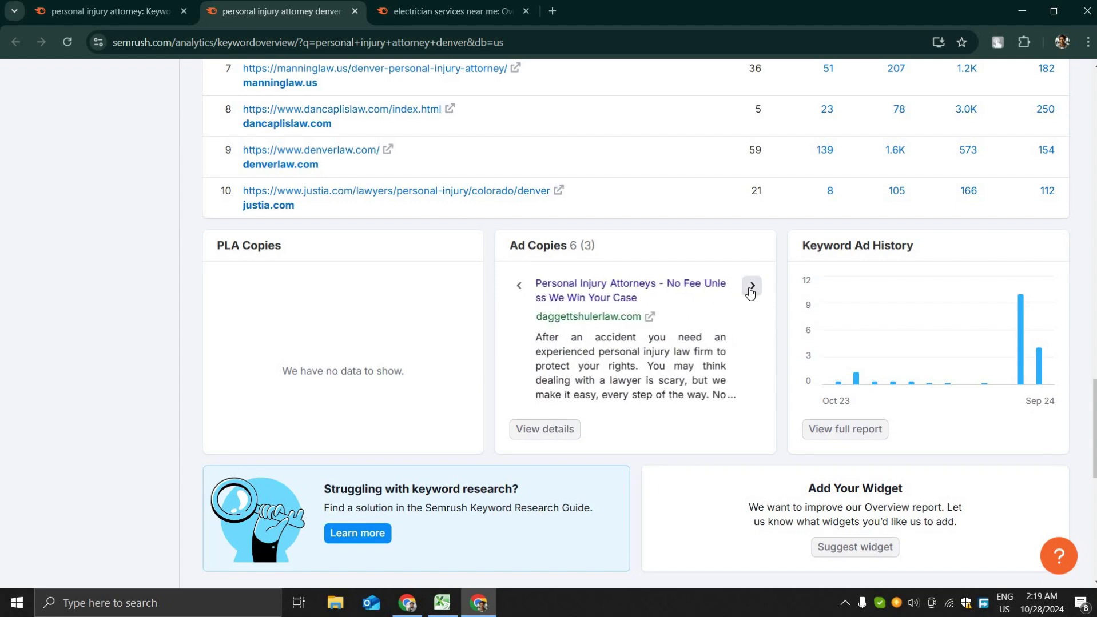
left_click(751, 288)
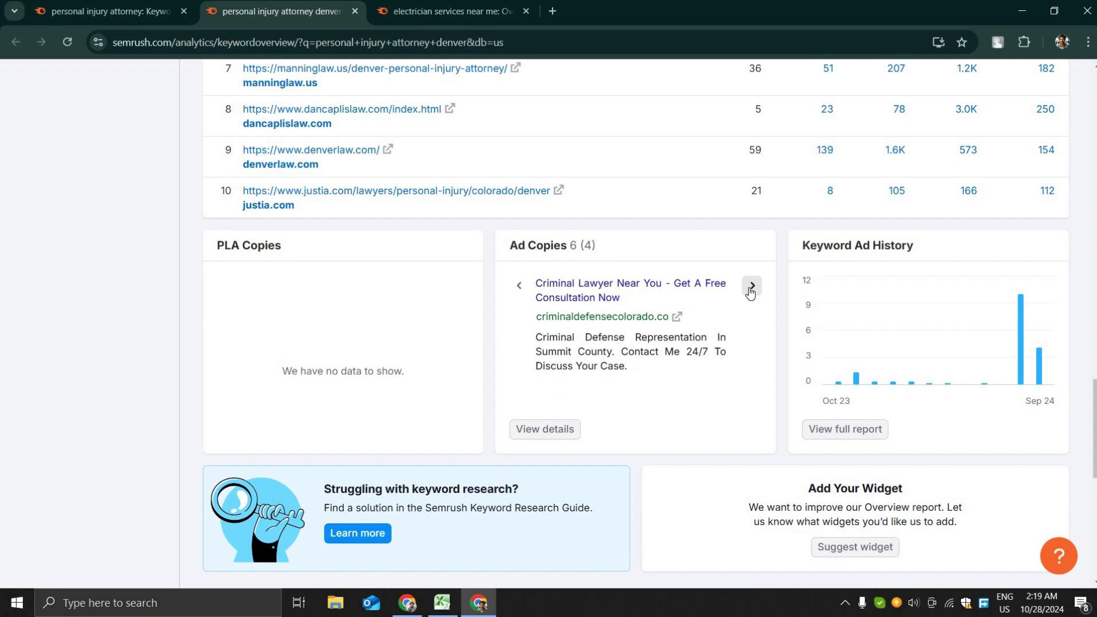
left_click(750, 288)
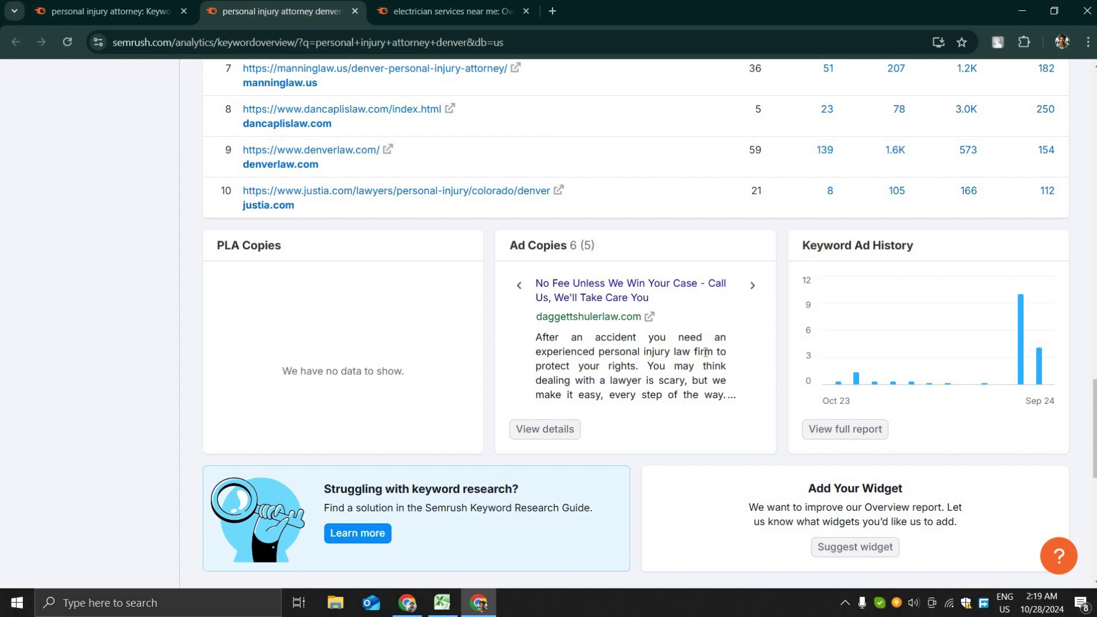
left_click(753, 287)
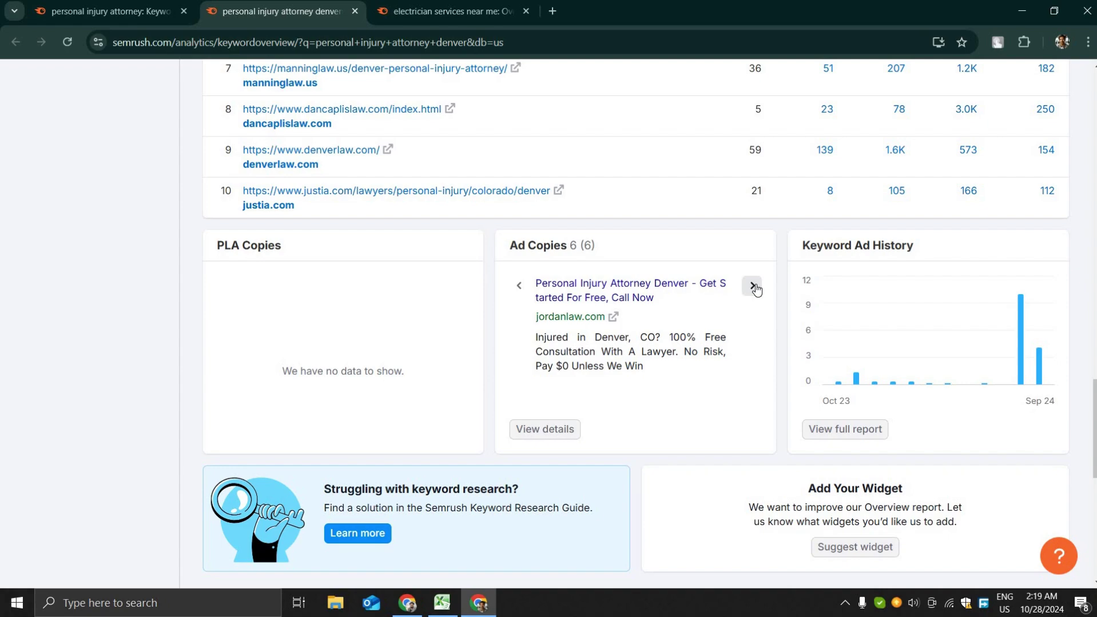
left_click(753, 287)
scroll(735, 382, "down", 5)
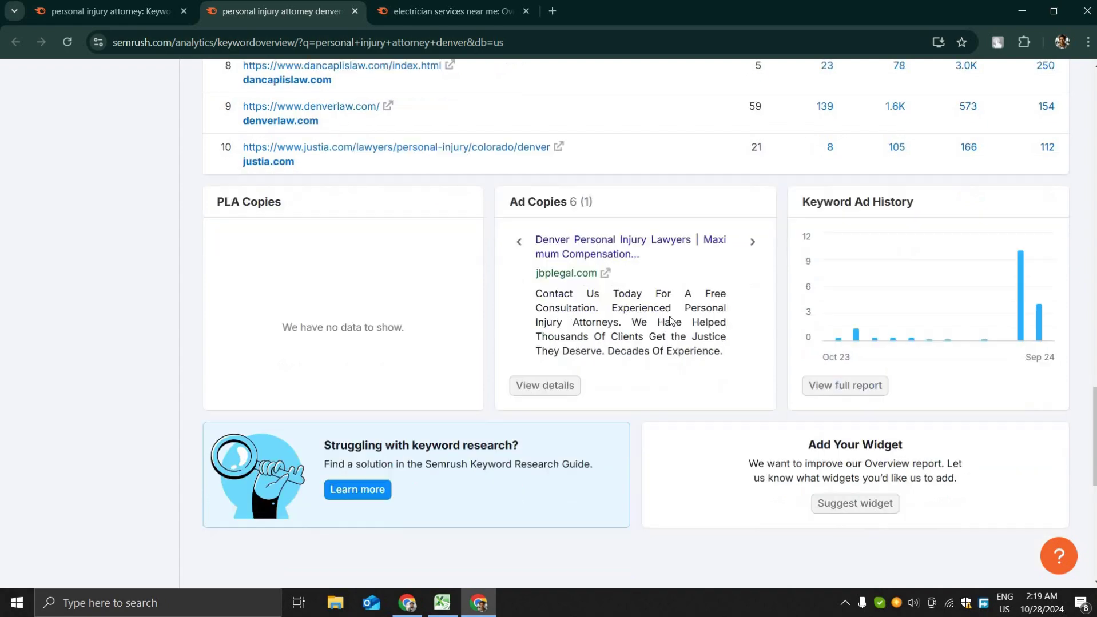
scroll(670, 319, "up", 15)
scroll(671, 321, "up", 12)
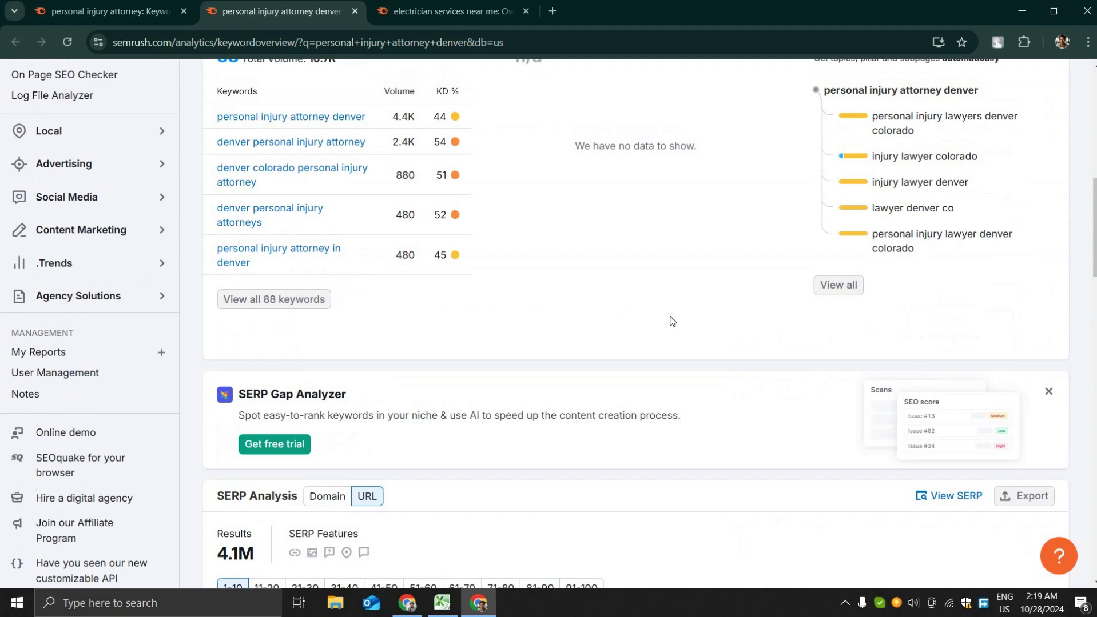
scroll(668, 323, "down", 4)
scroll(669, 323, "down", 2)
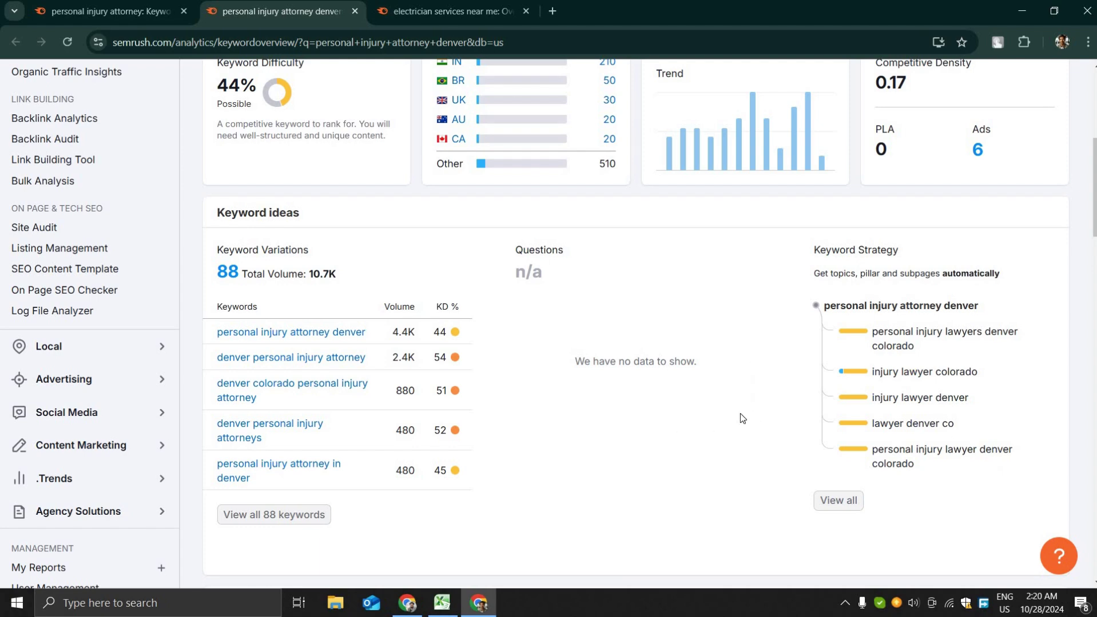
scroll(745, 407, "up", 1)
scroll(746, 407, "down", 1)
left_click(148, 10)
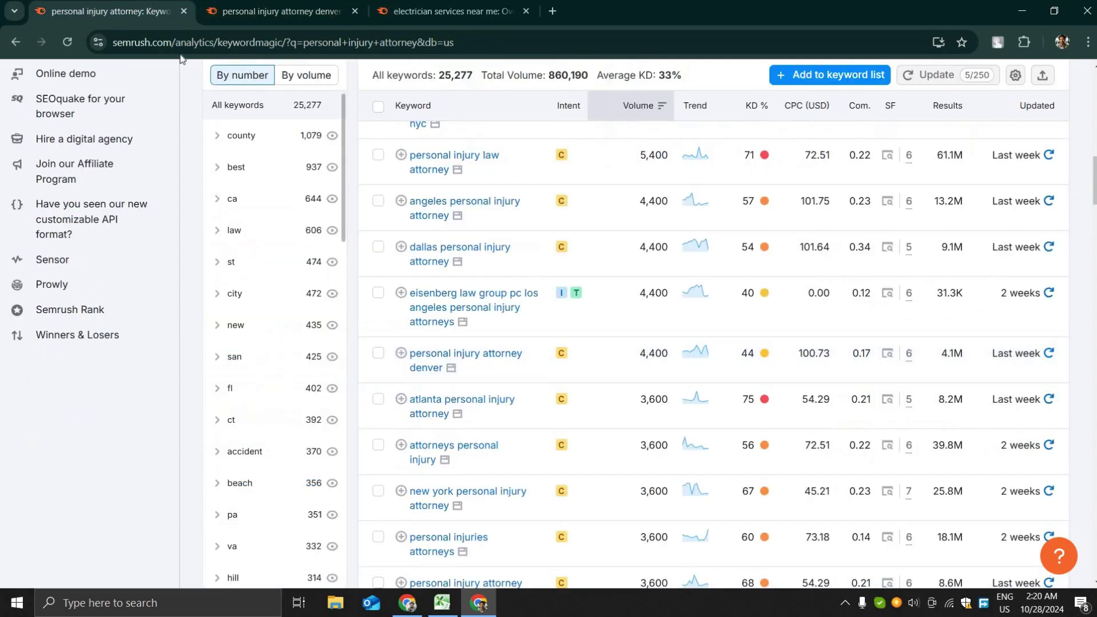
scroll(788, 387, "up", 2)
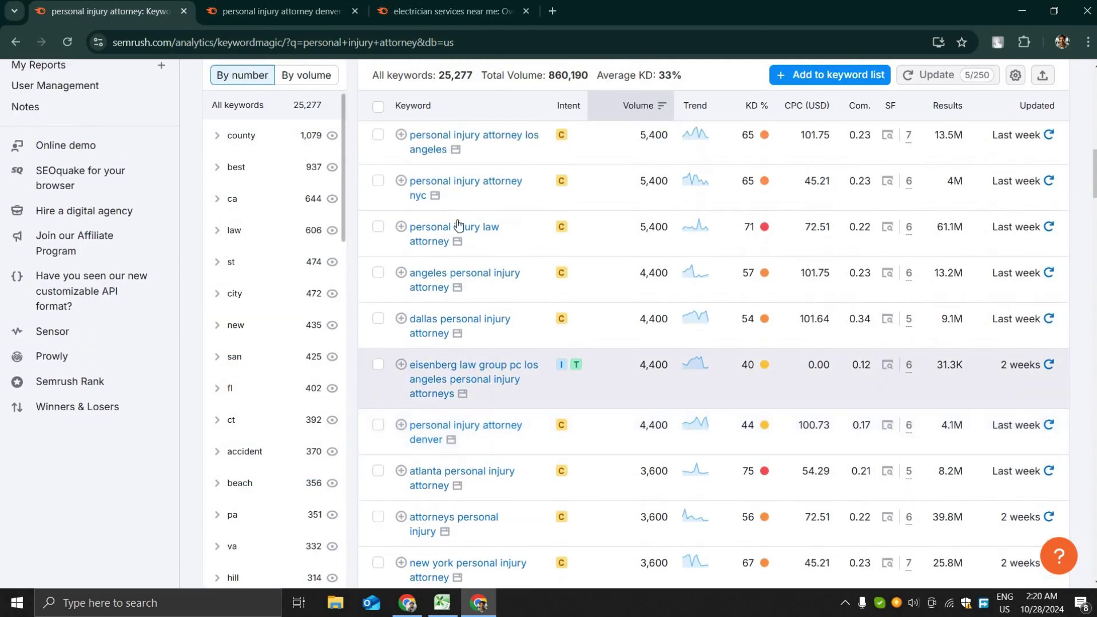
left_click(305, 13)
scroll(556, 316, "up", 5)
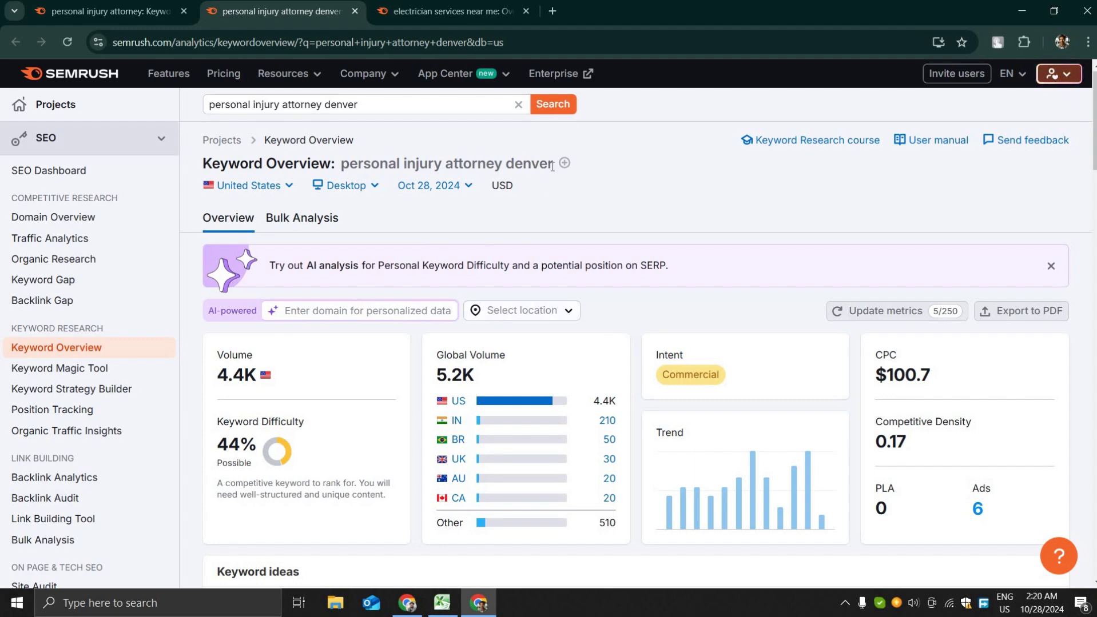
left_click_drag(552, 166, 341, 165)
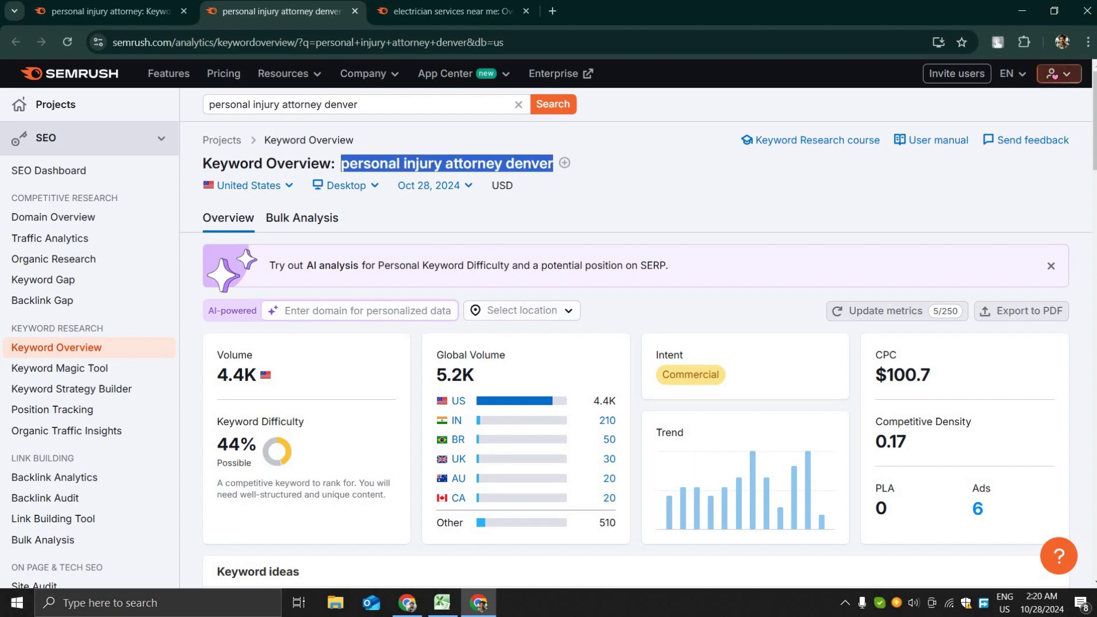
key("ctrl+shift+Tab")
key("ctrl+Tab")
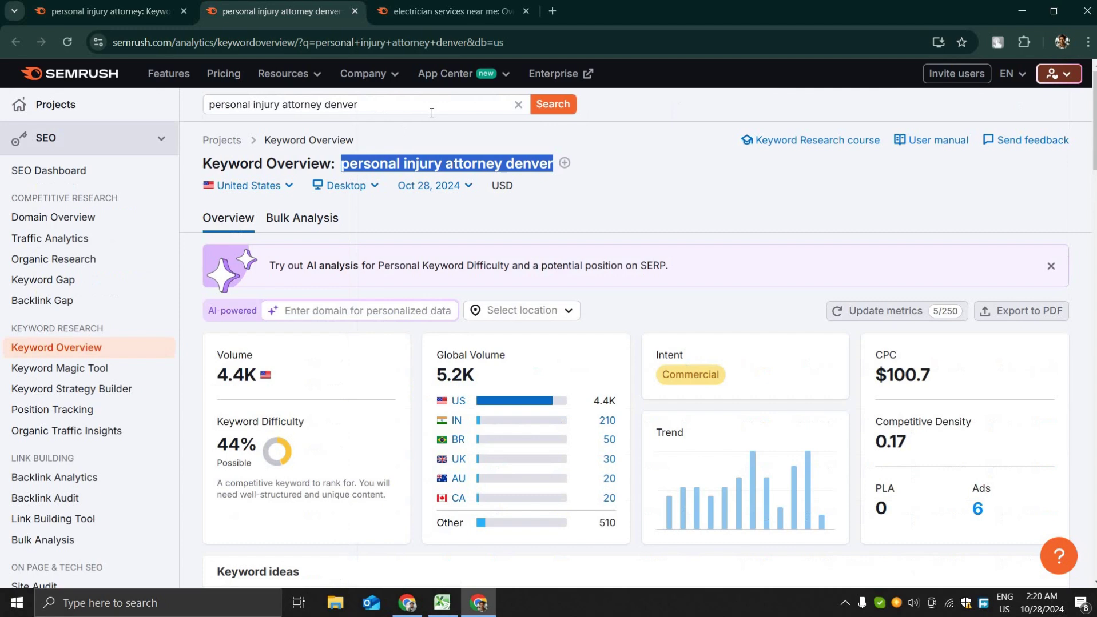
double_click(435, 107)
left_click(435, 107)
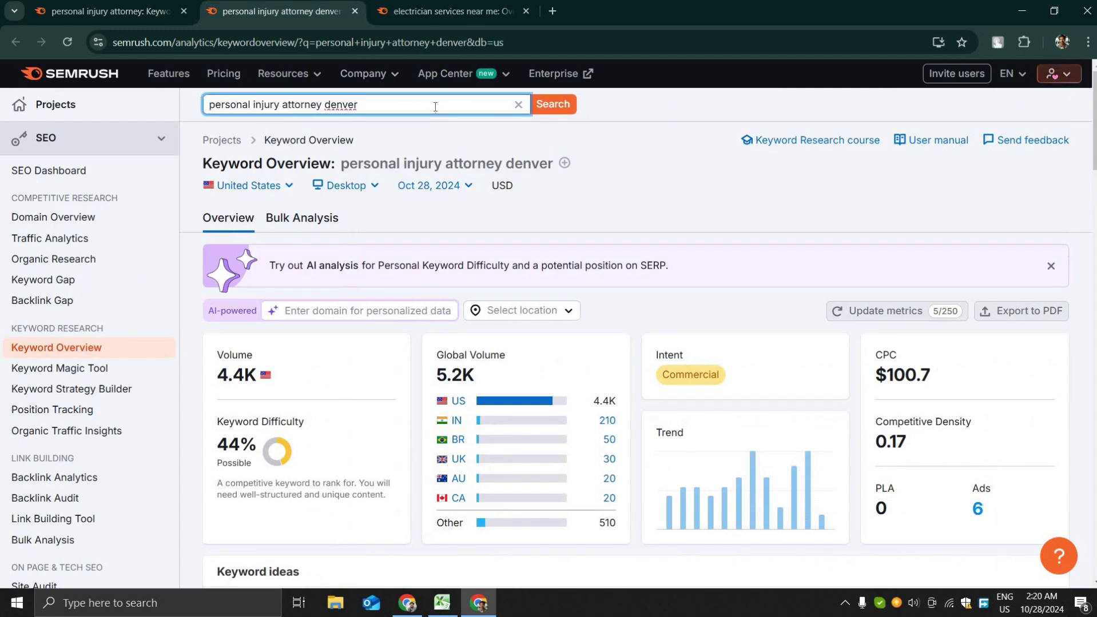
left_click(560, 113)
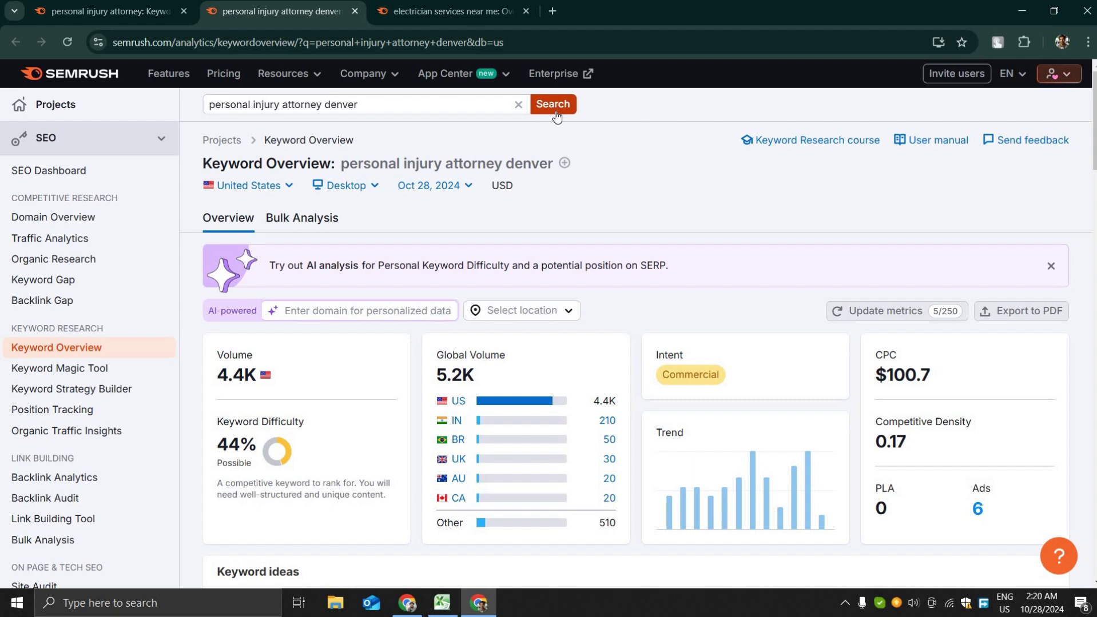
left_click(116, 375)
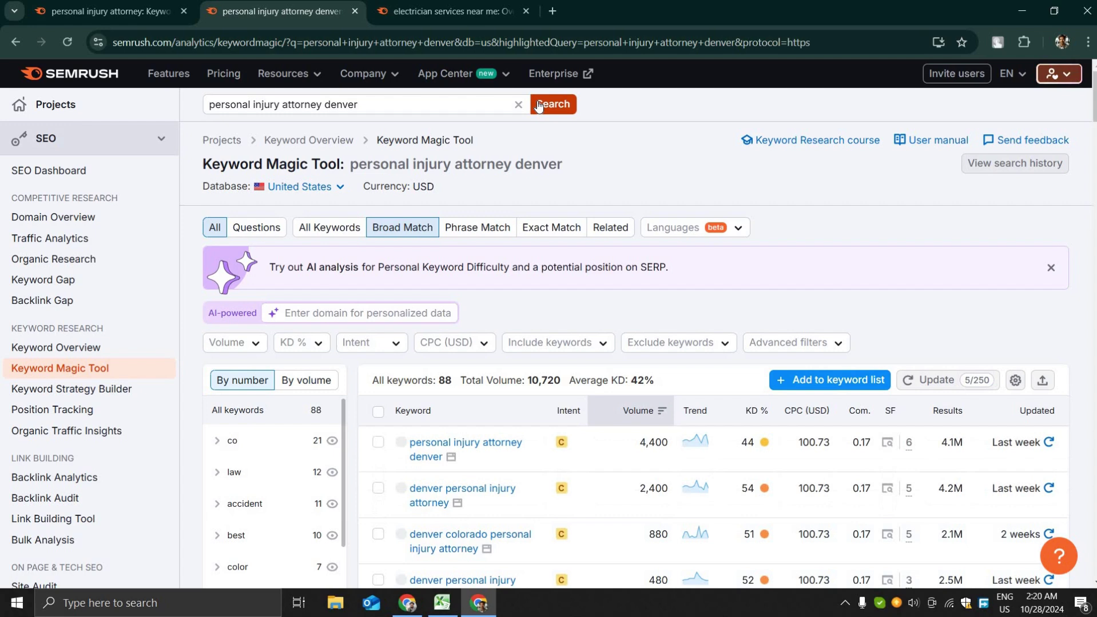
scroll(909, 201, "down", 2)
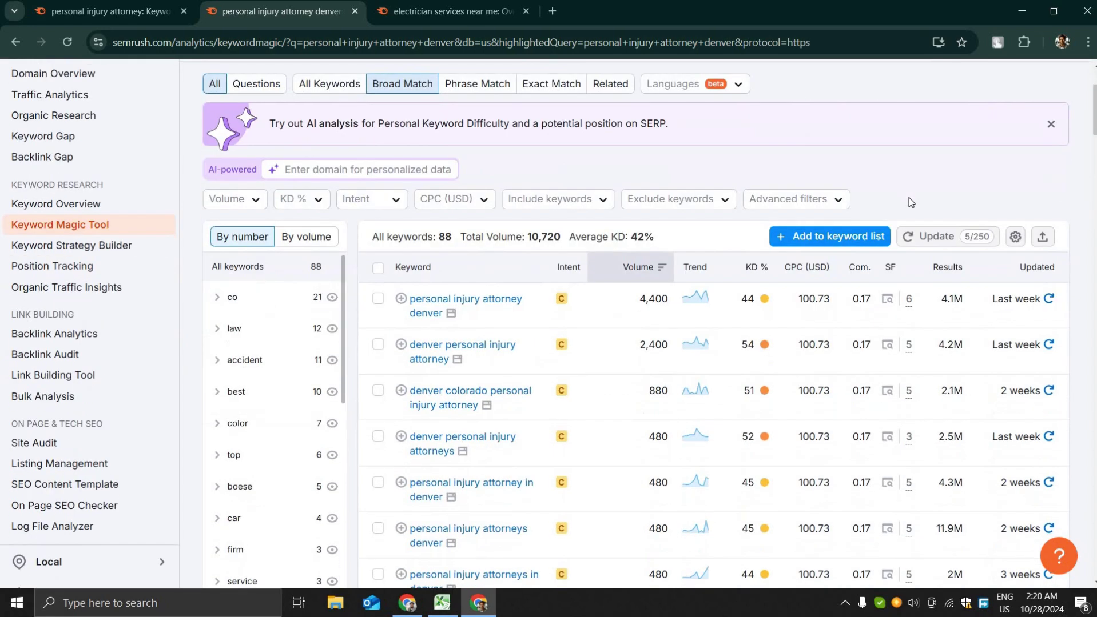
scroll(909, 201, "down", 5)
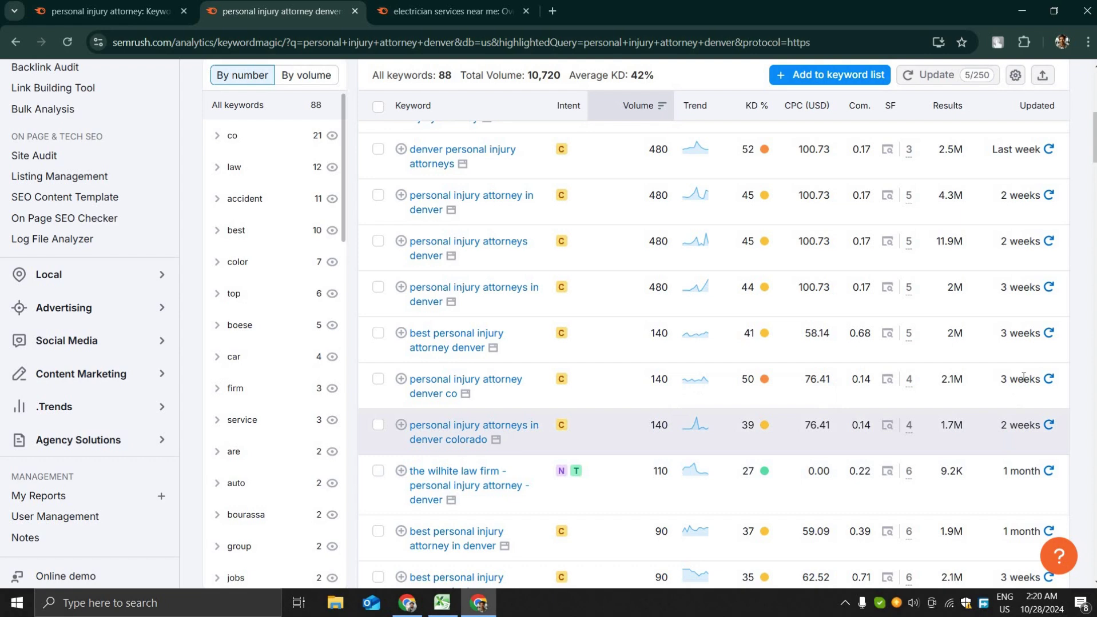
scroll(1021, 375, "up", 1)
scroll(1021, 376, "up", 2)
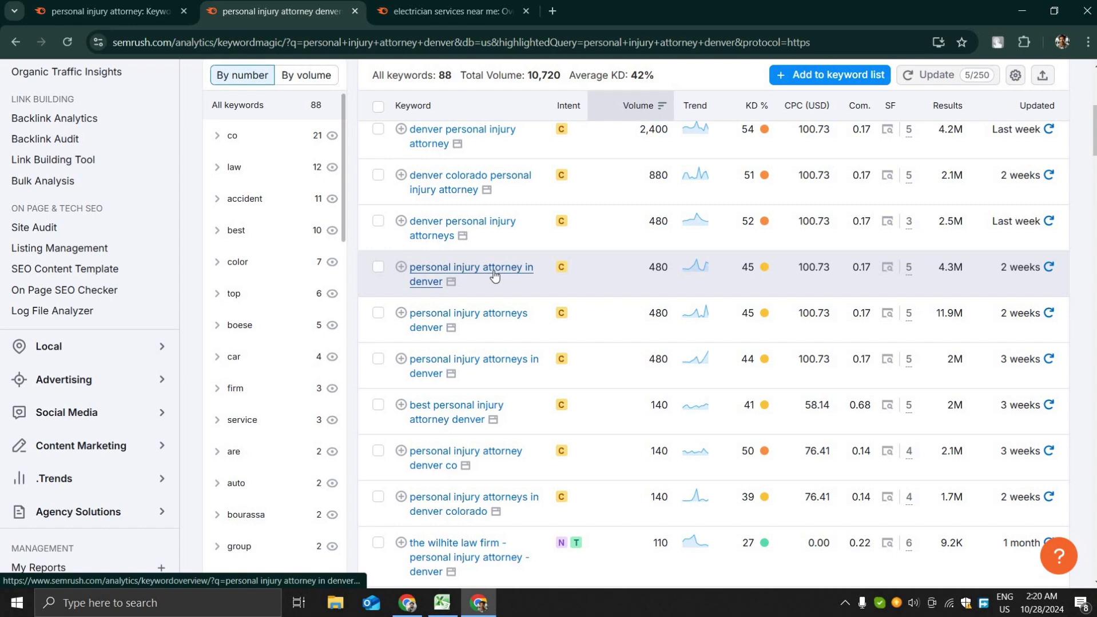
scroll(505, 275, "down", 3)
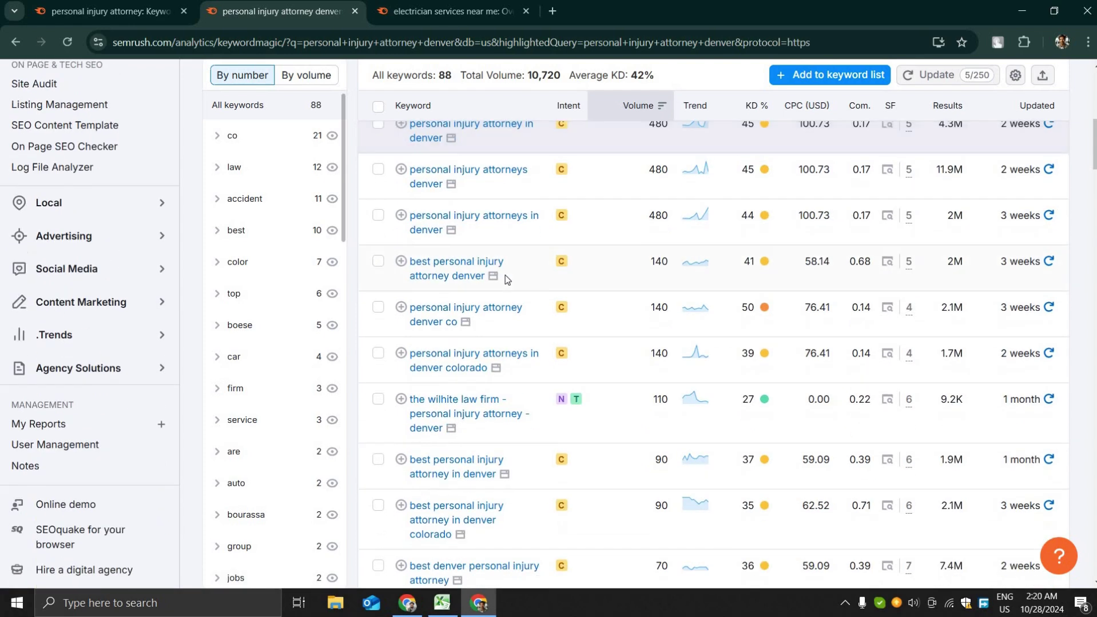
scroll(505, 275, "down", 1)
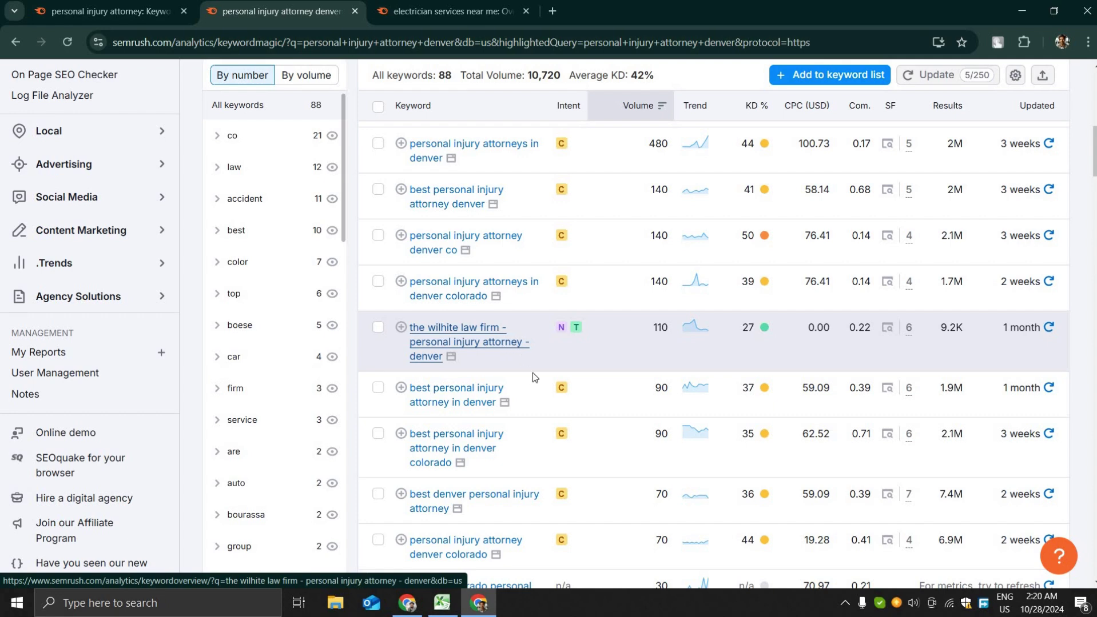
scroll(599, 355, "down", 2)
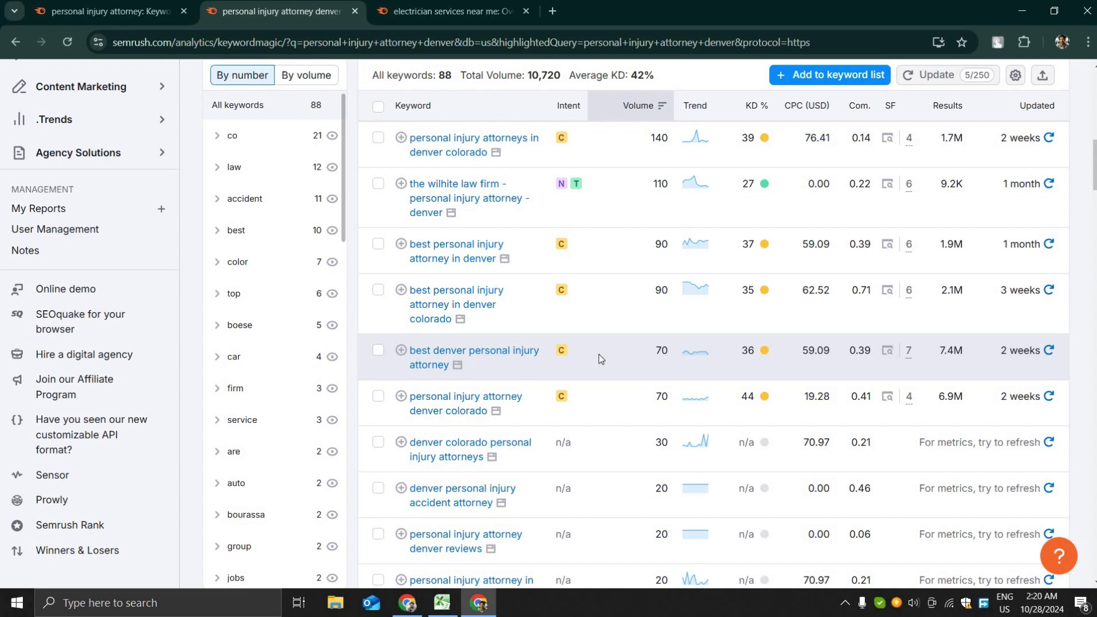
scroll(598, 359, "down", 1)
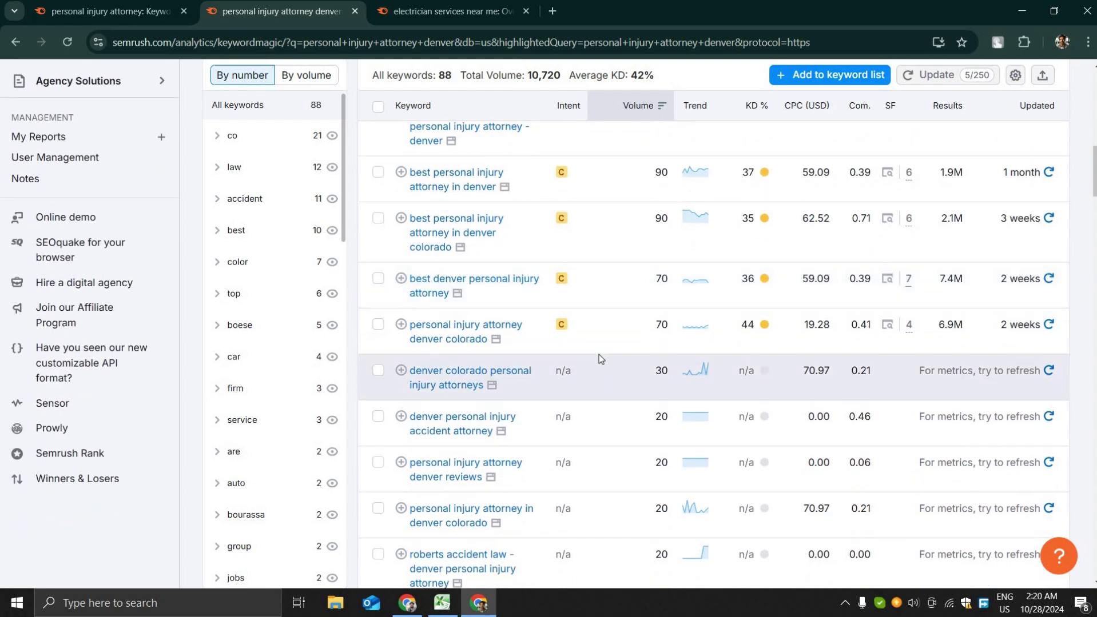
scroll(599, 358, "down", 2)
scroll(598, 358, "down", 1)
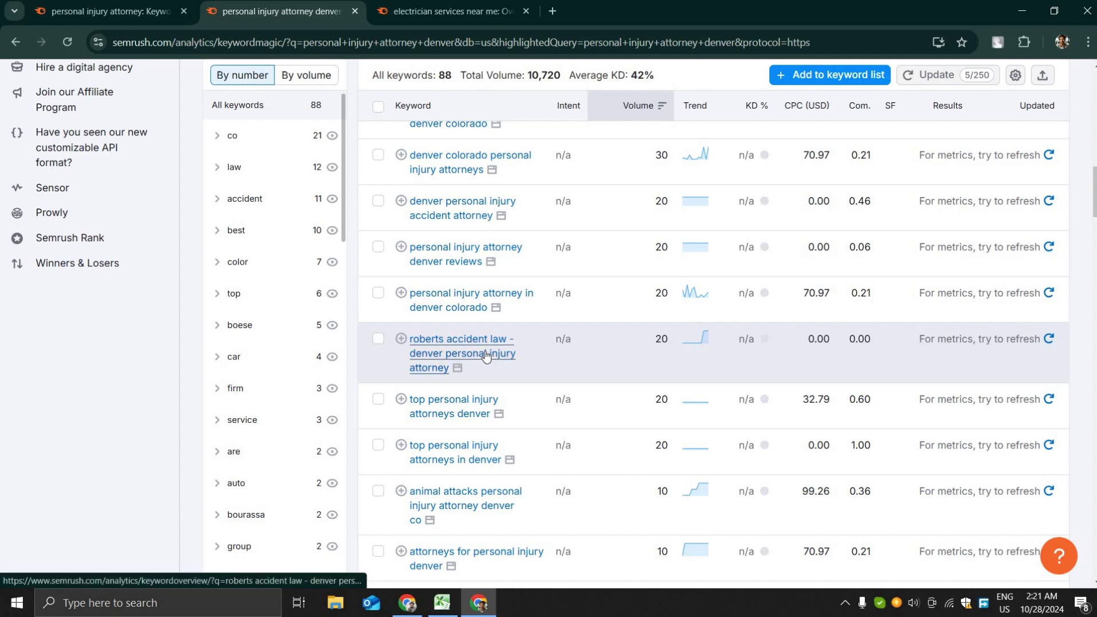
scroll(493, 383, "down", 1)
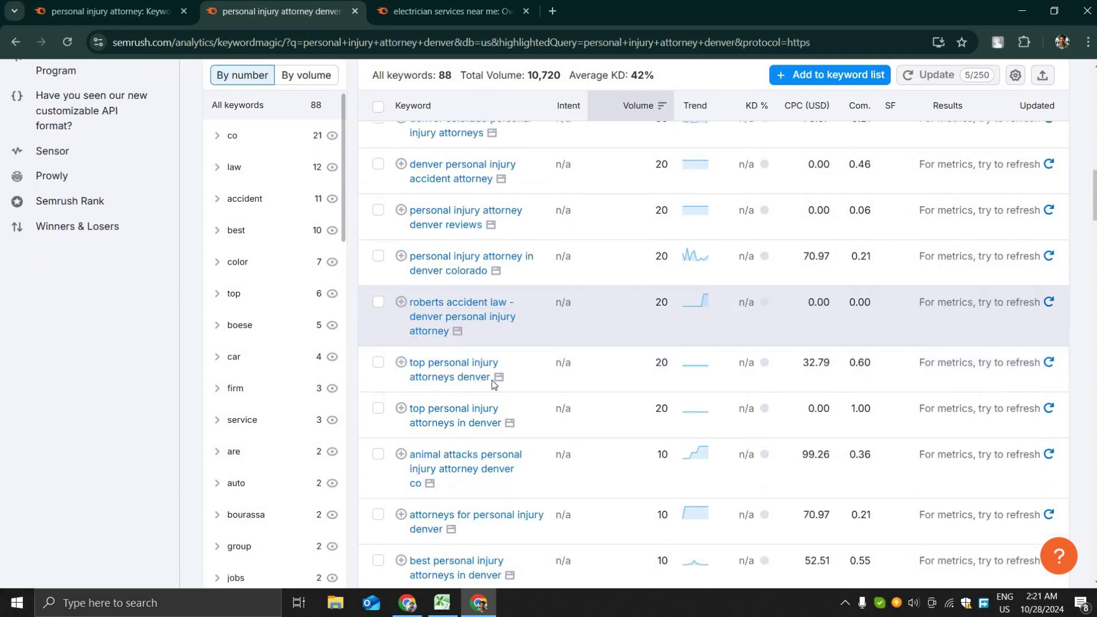
scroll(492, 383, "down", 1)
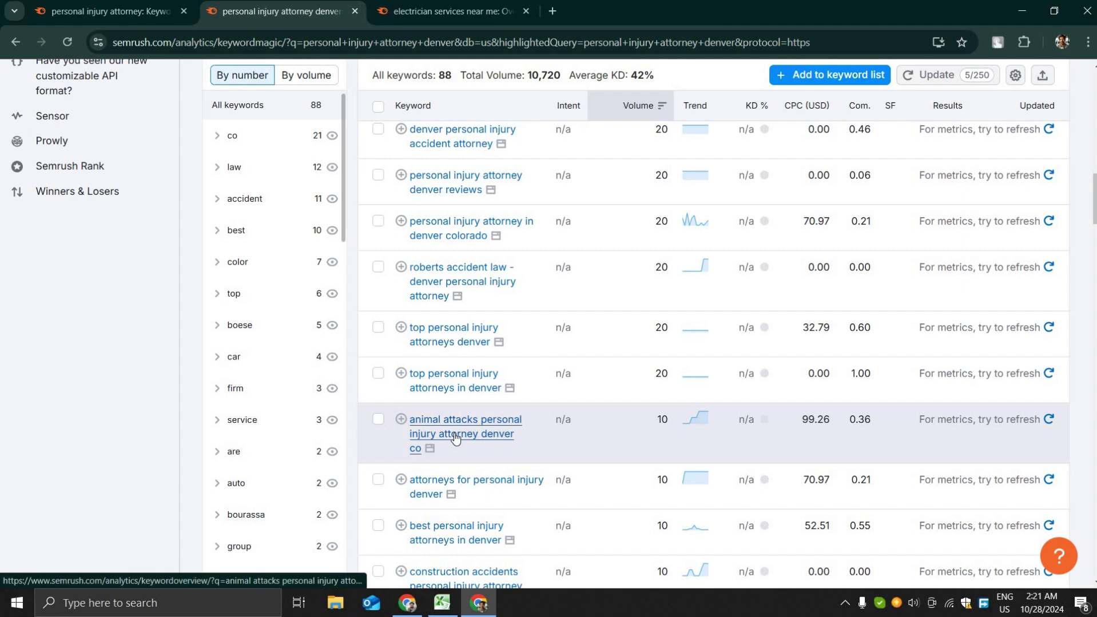
scroll(617, 397, "up", 10)
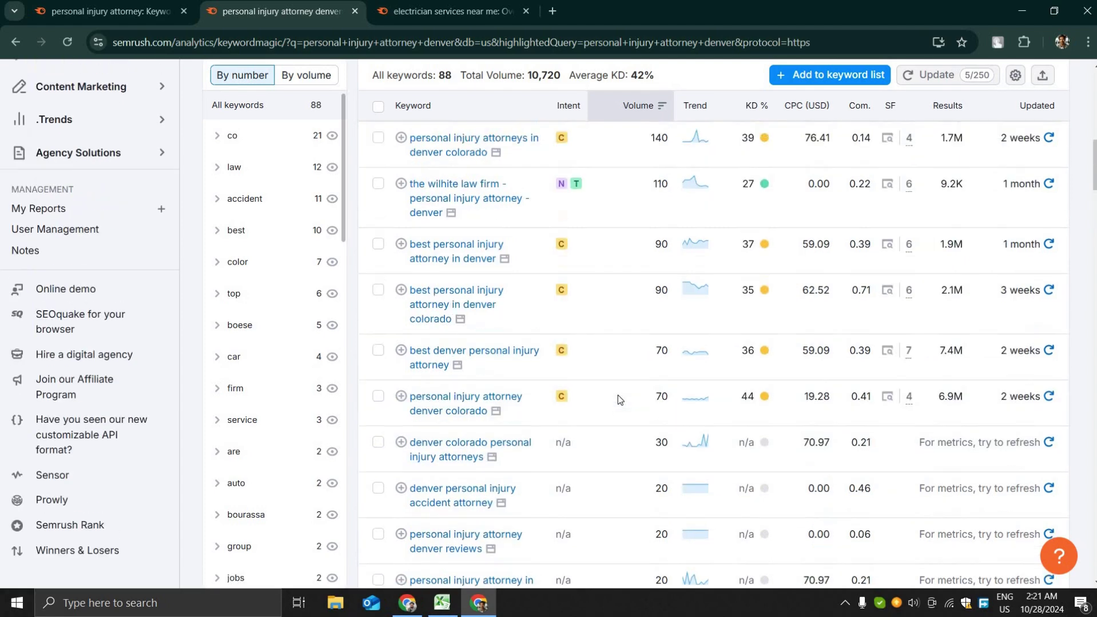
scroll(618, 395, "up", 10)
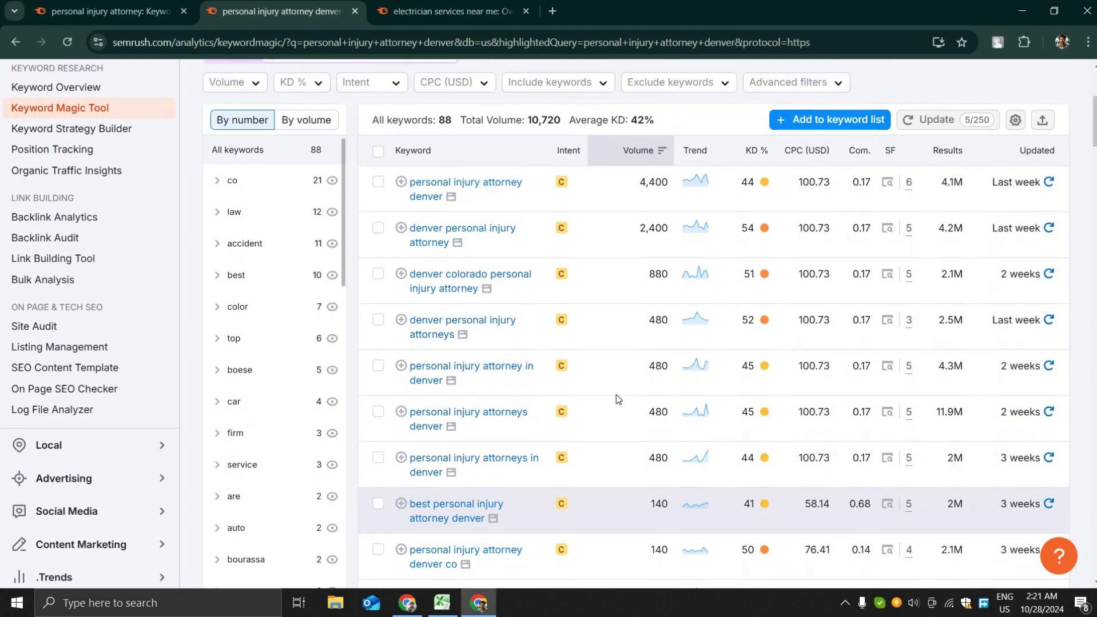
scroll(616, 399, "up", 3)
scroll(567, 409, "up", 4)
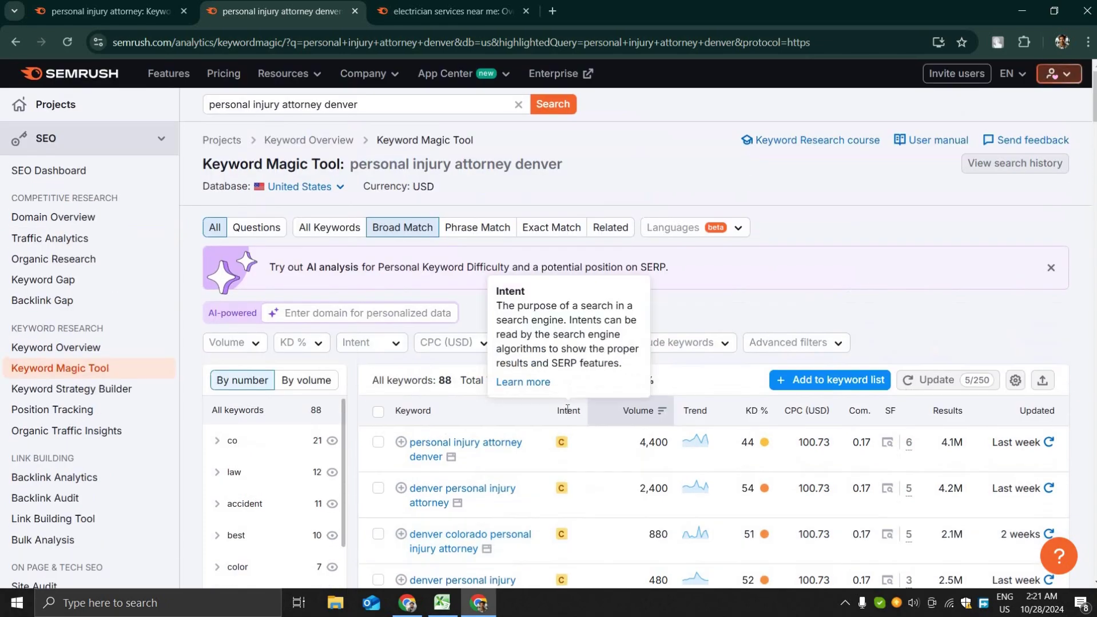
scroll(910, 251, "down", 12)
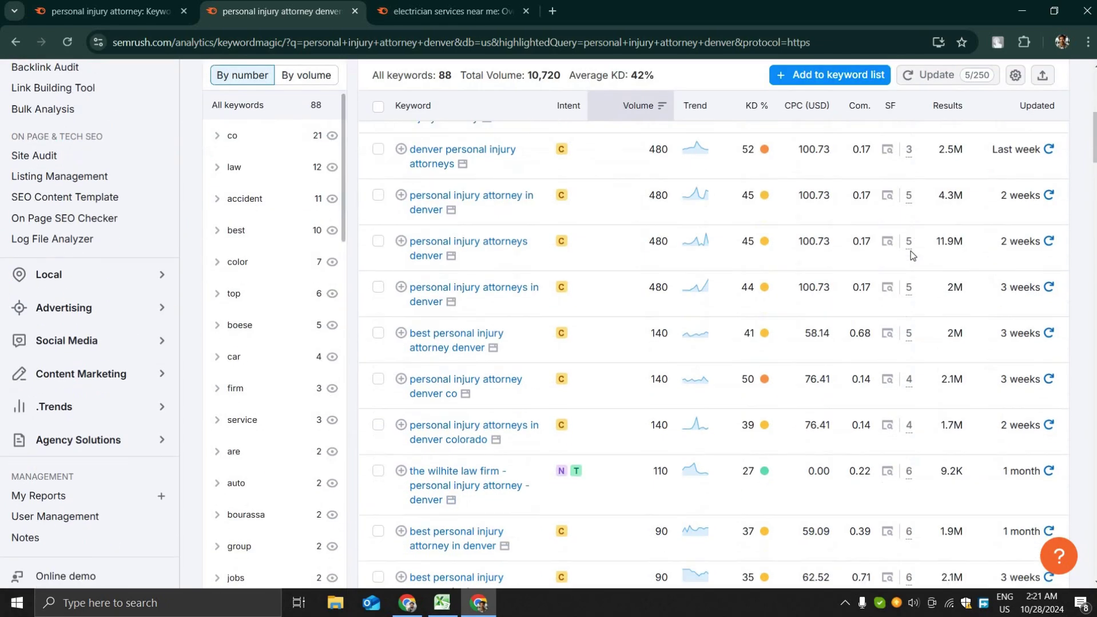
scroll(909, 251, "down", 6)
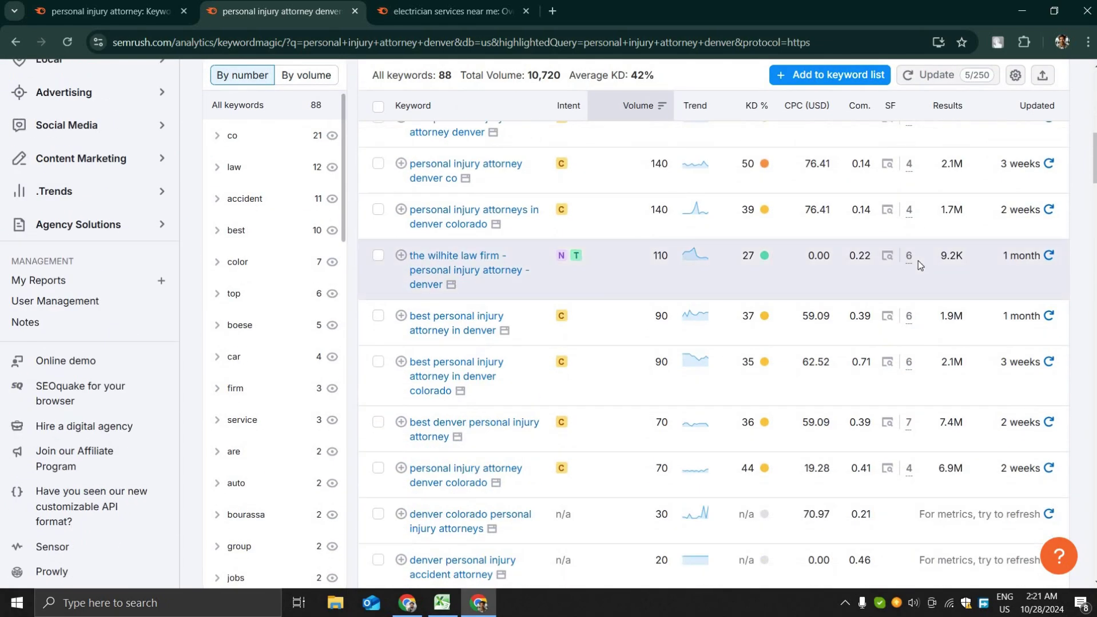
scroll(770, 266, "up", 18)
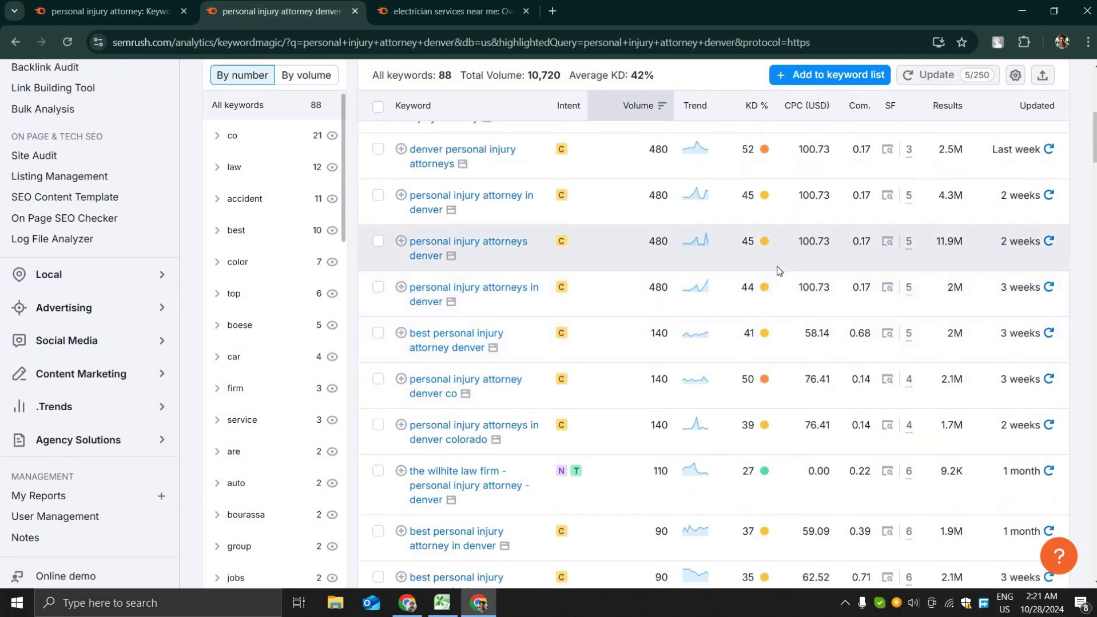
scroll(782, 271, "up", 2)
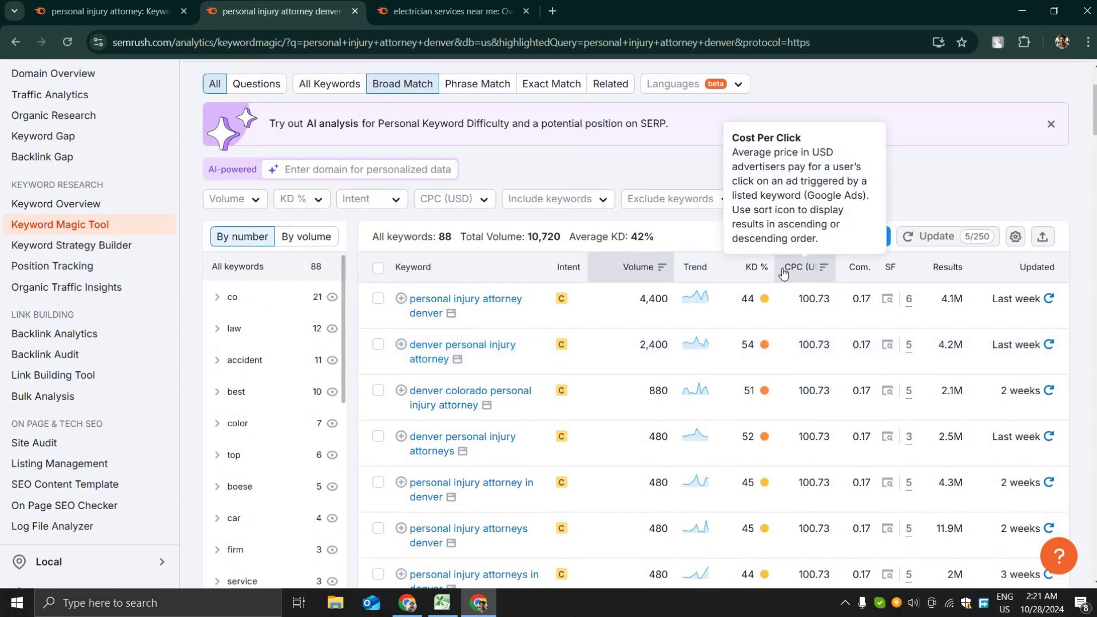
scroll(783, 272, "up", 2)
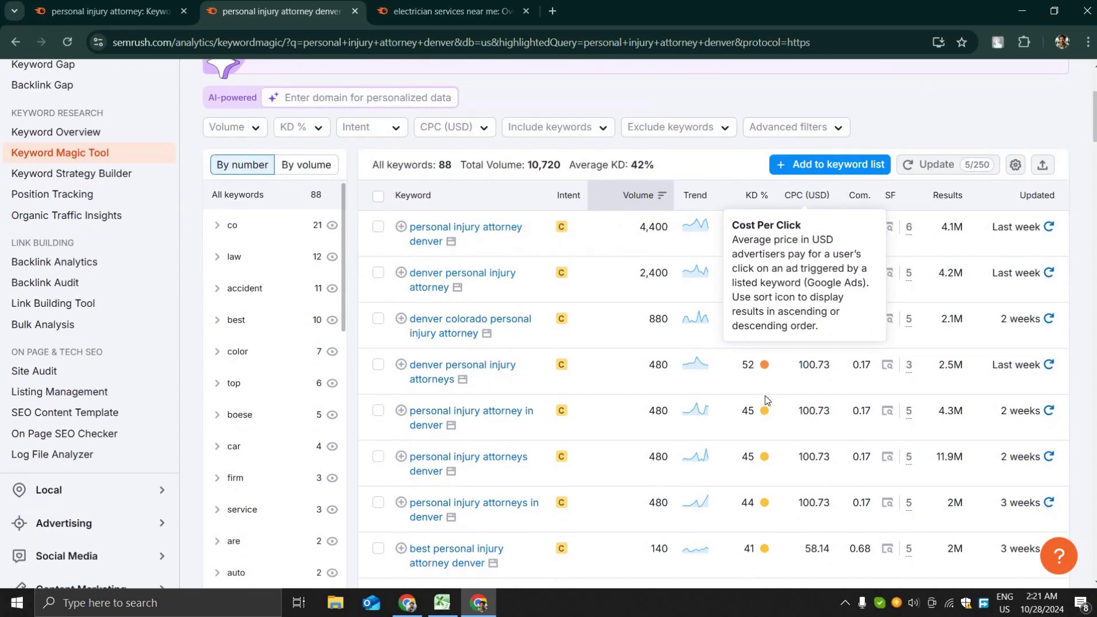
scroll(775, 407, "up", 1)
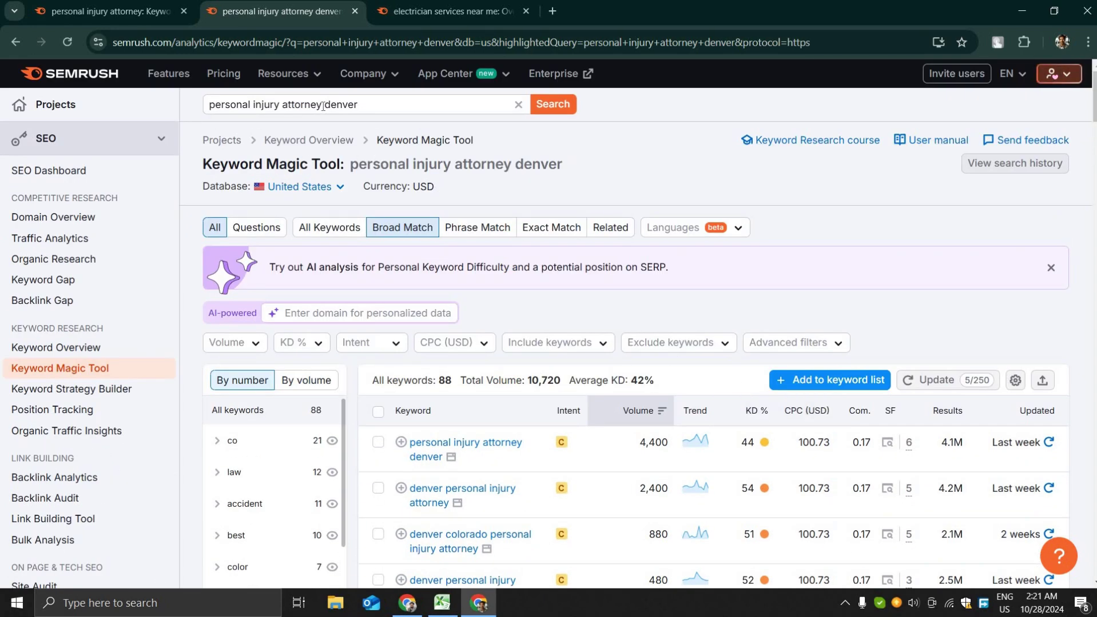
Step: Search Keyword Magic Tool for 'roofer in denver'
left_click_drag(323, 105, 202, 114)
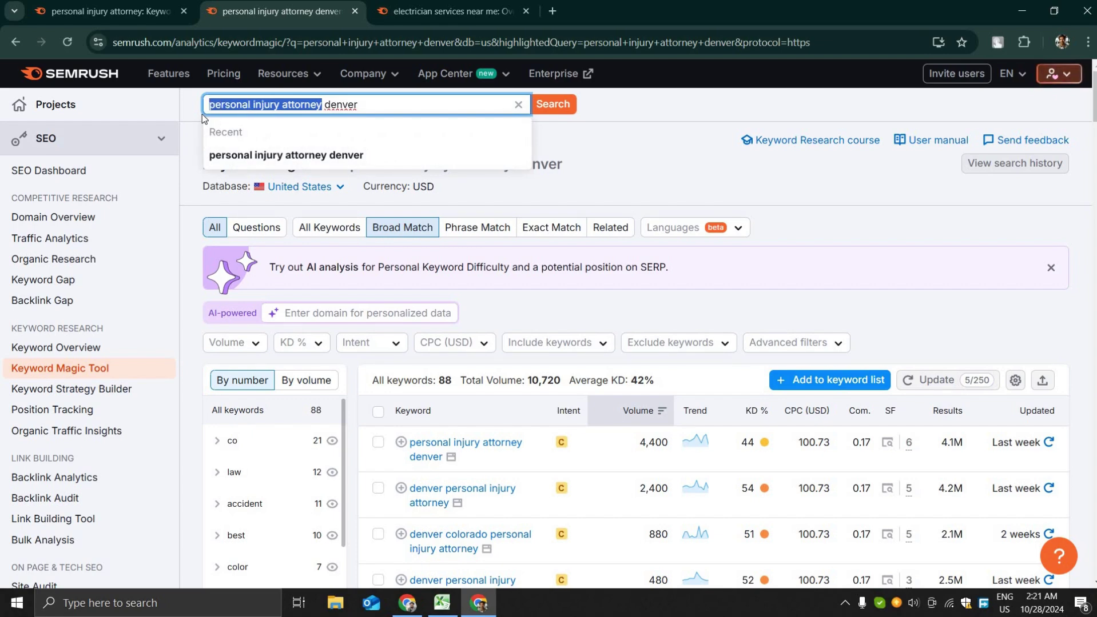
type("r")
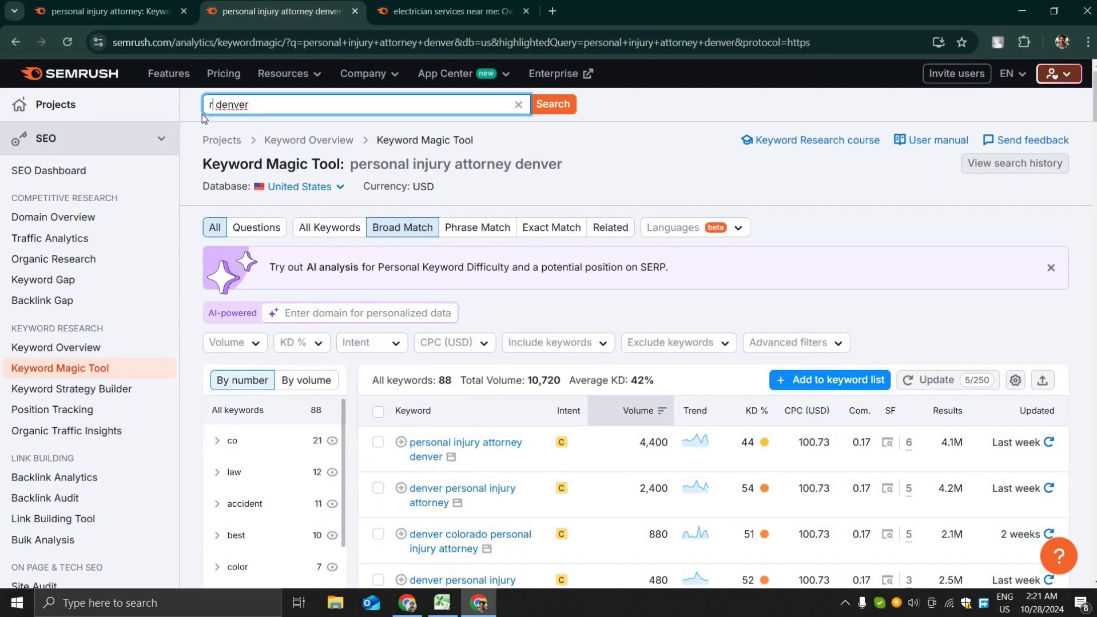
type("oofer")
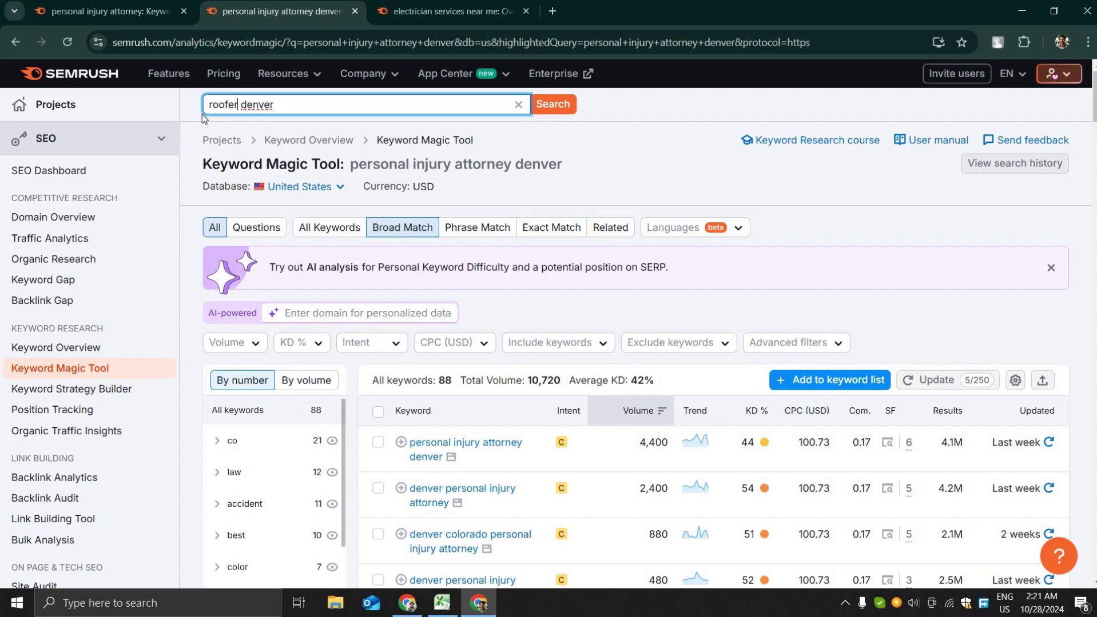
type(" in")
key("Return")
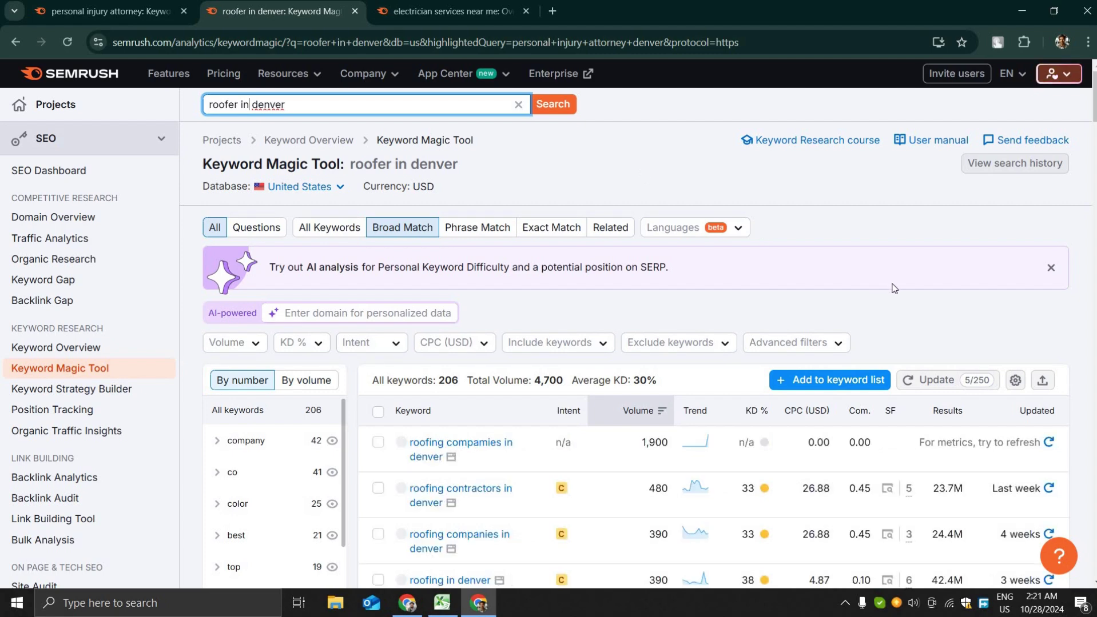
scroll(893, 288, "down", 3)
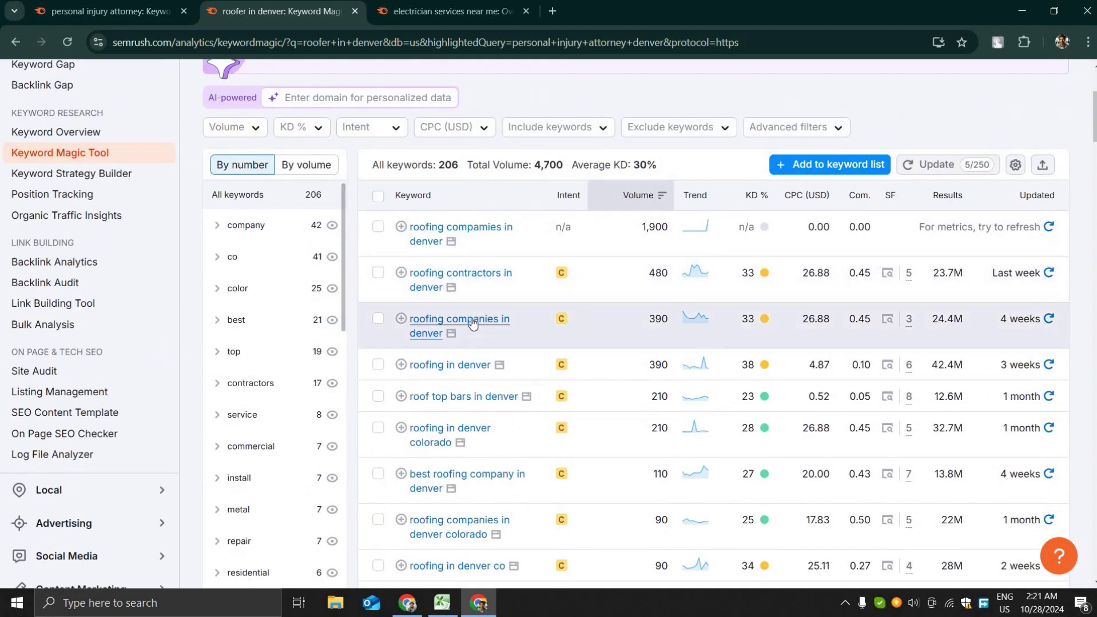
scroll(742, 302, "down", 1)
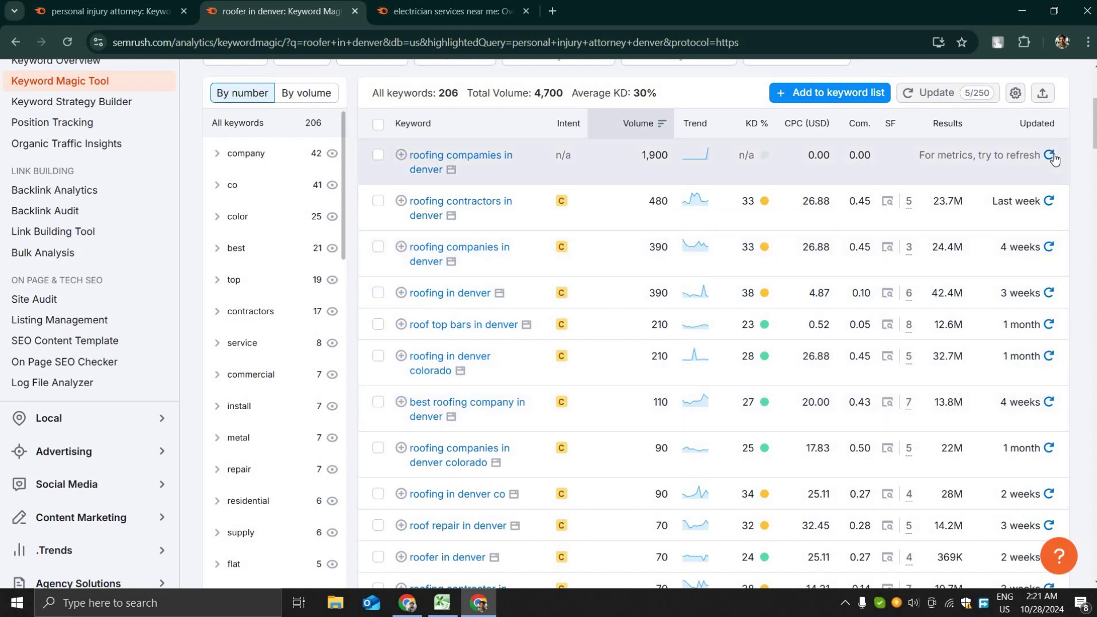
Step: Refresh 'roofing companies in denver' metrics to KD 35 and browse the 206 results
left_click(1048, 155)
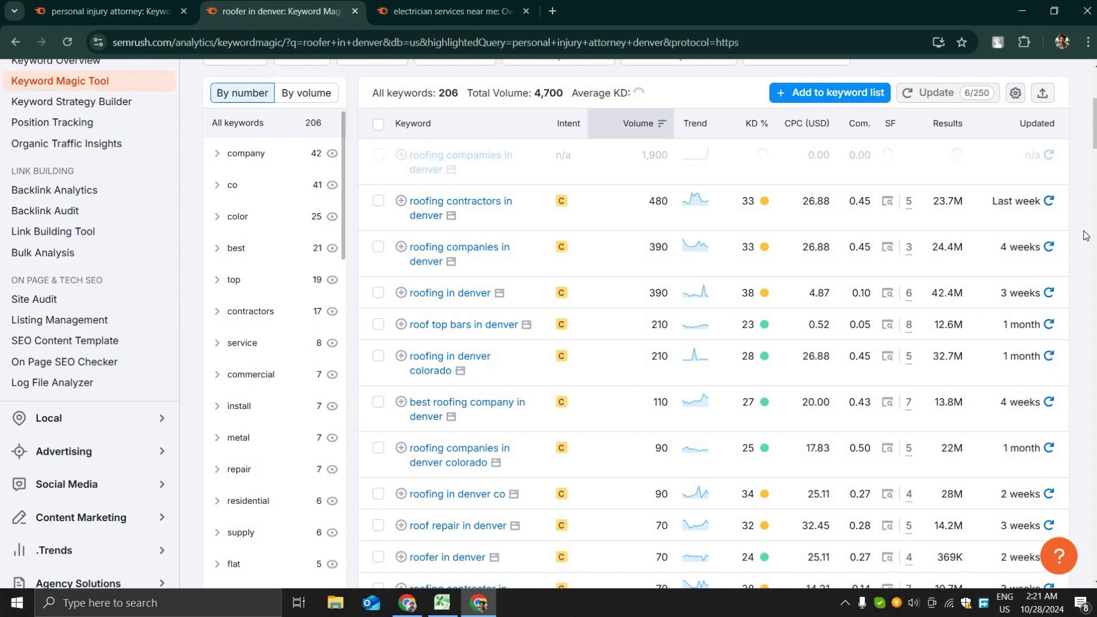
scroll(1084, 235, "up", 2)
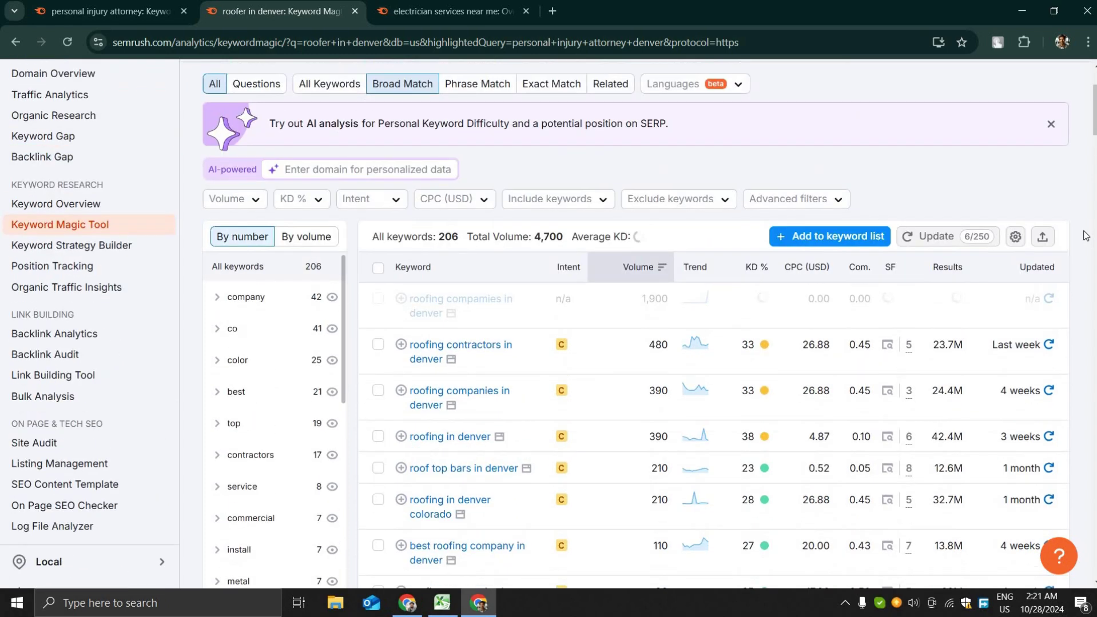
scroll(1084, 235, "down", 1)
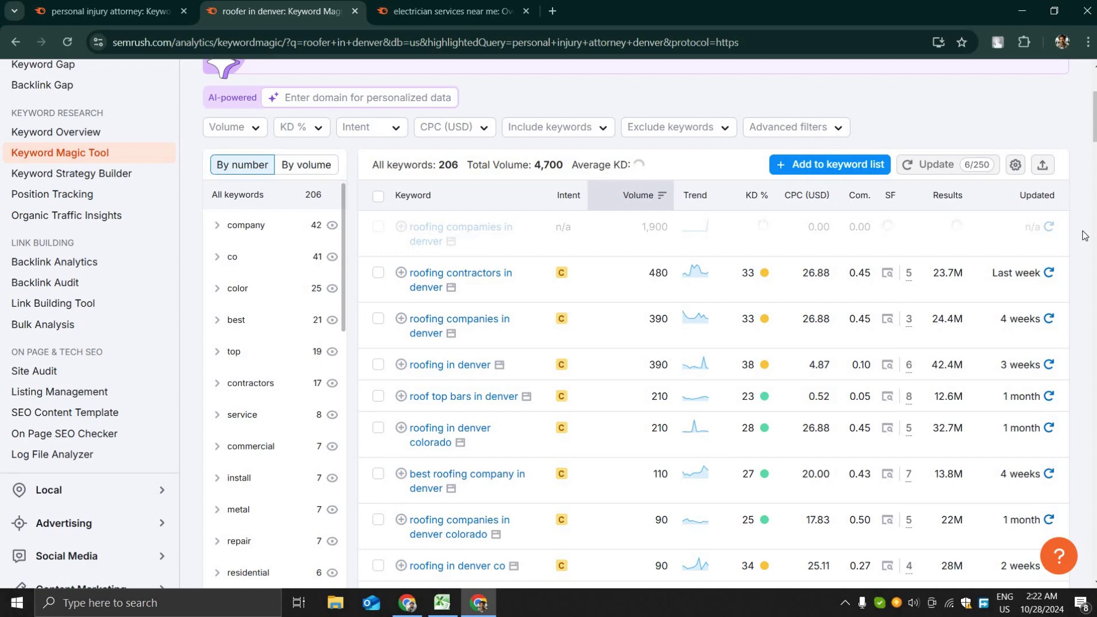
scroll(1084, 235, "down", 2)
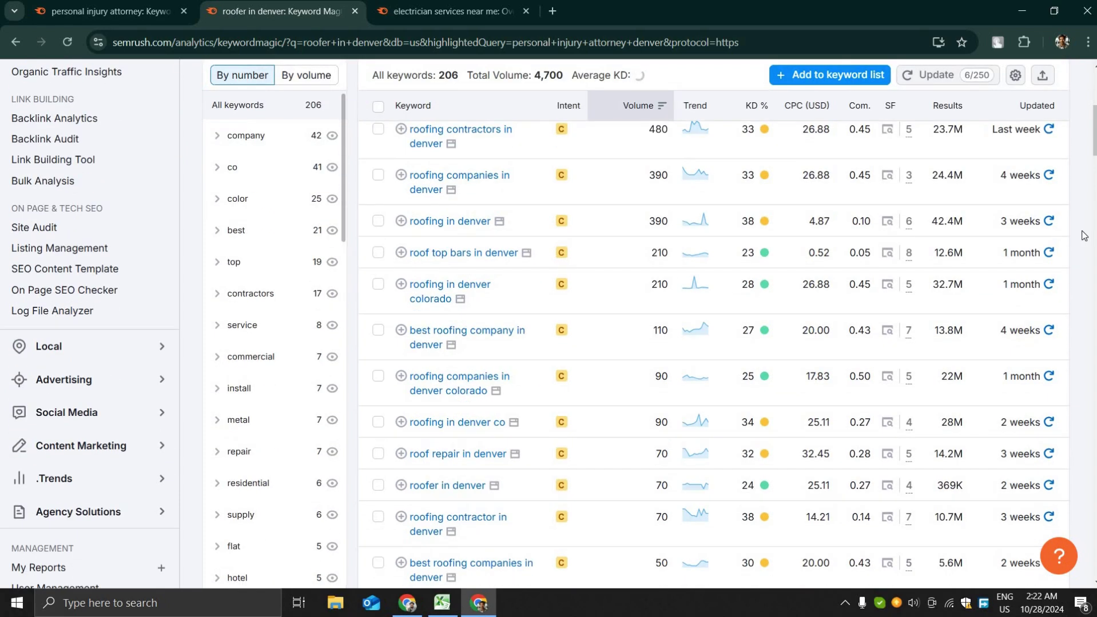
scroll(1083, 235, "down", 1)
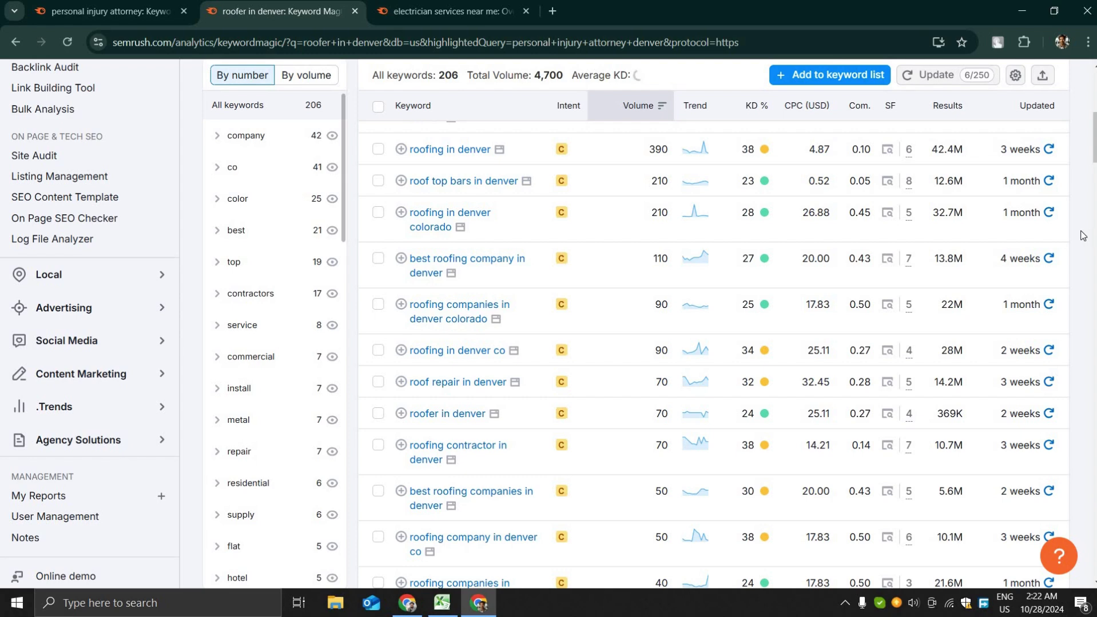
scroll(1082, 235, "down", 7)
scroll(1081, 236, "down", 4)
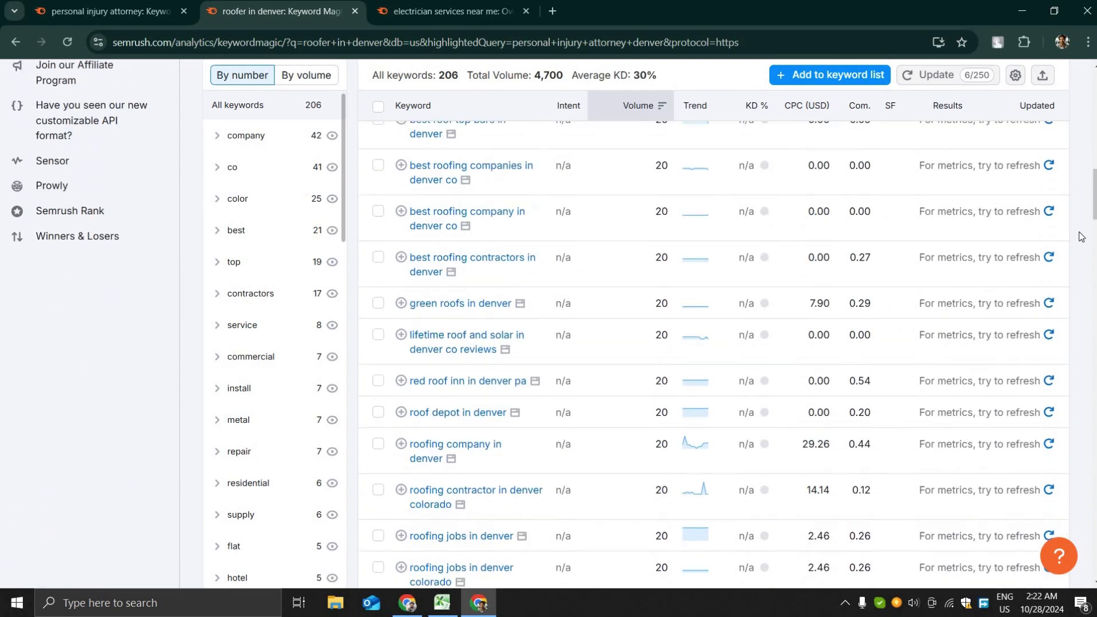
scroll(1081, 236, "up", 14)
scroll(1080, 236, "up", 1)
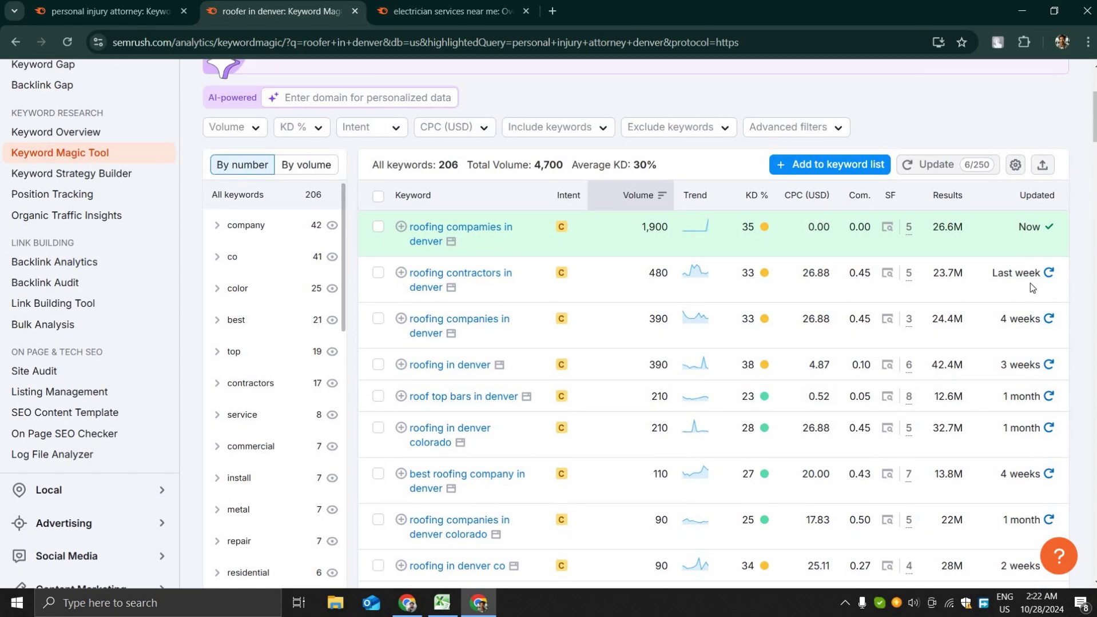
scroll(1081, 237, "down", 4)
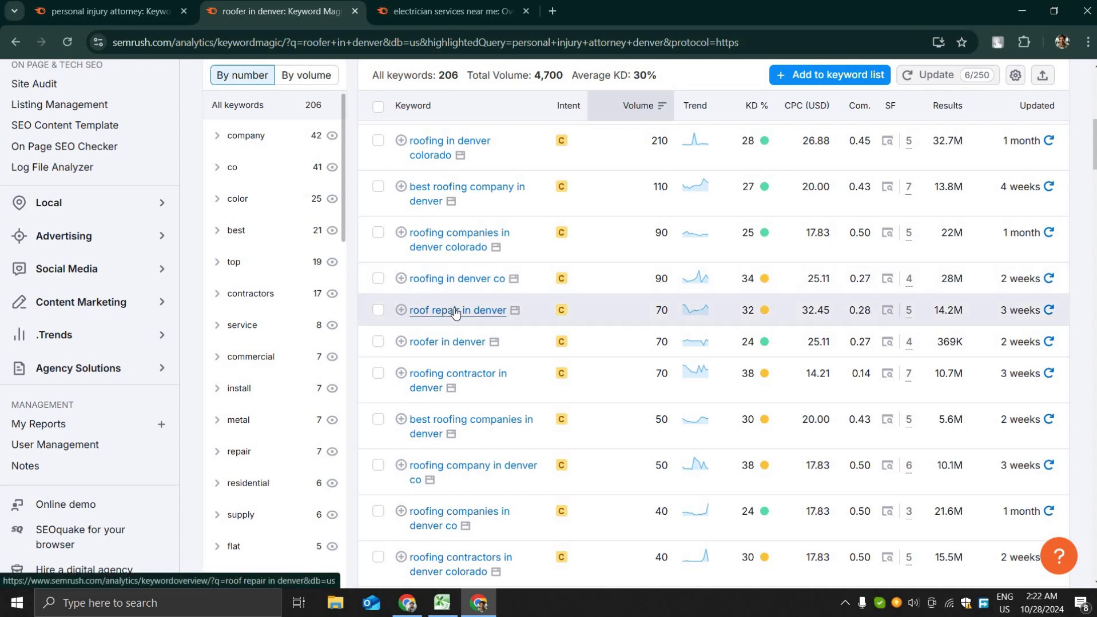
scroll(451, 313, "up", 1)
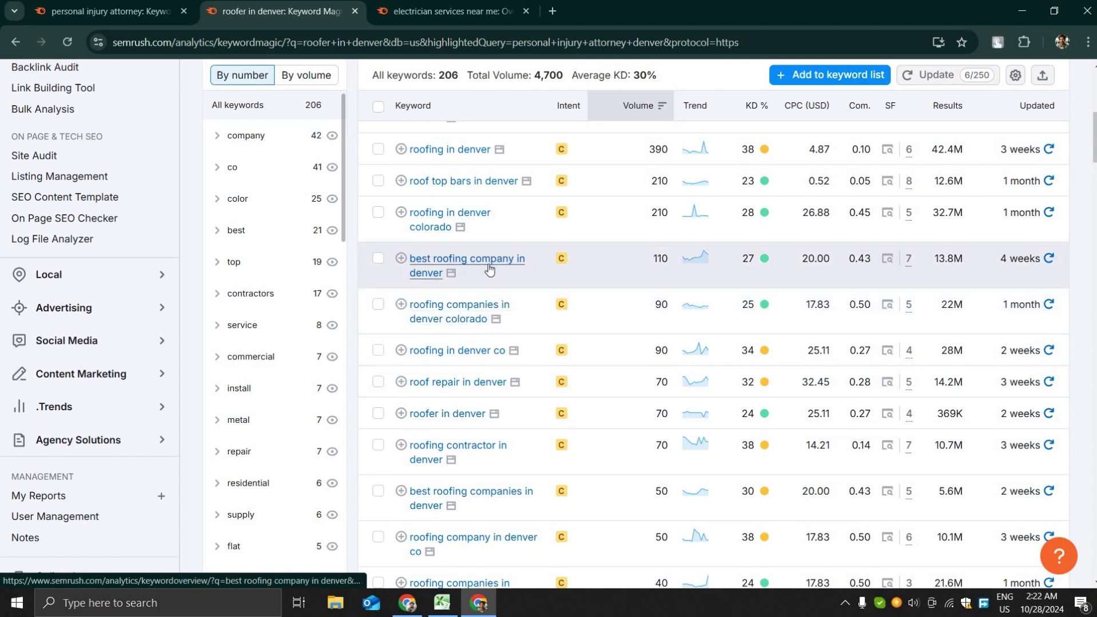
scroll(497, 278, "up", 2)
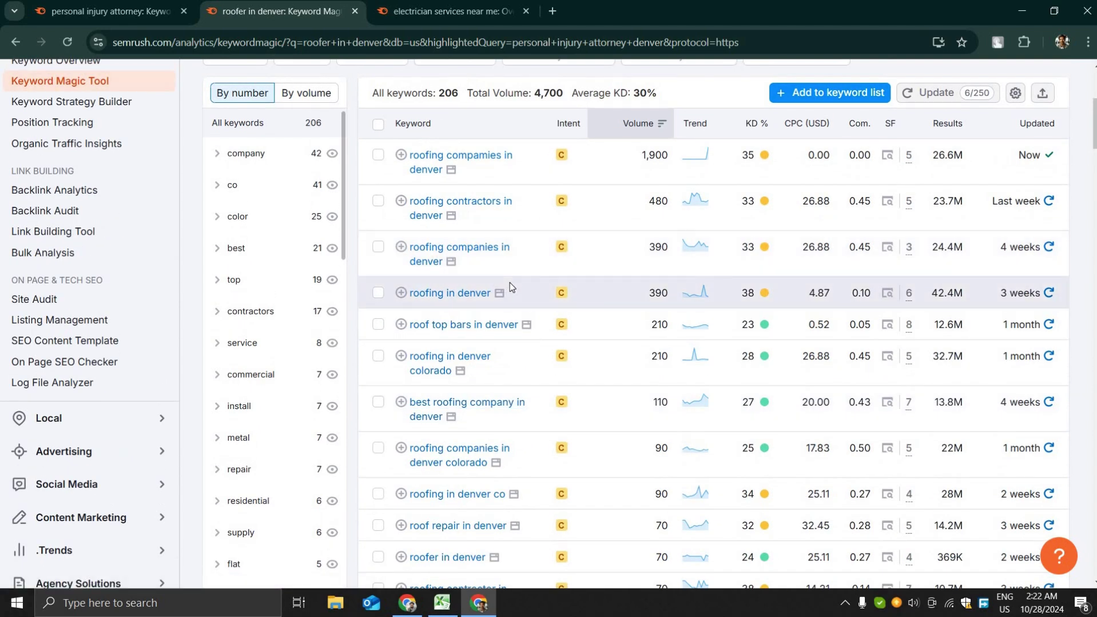
scroll(510, 282, "up", 1)
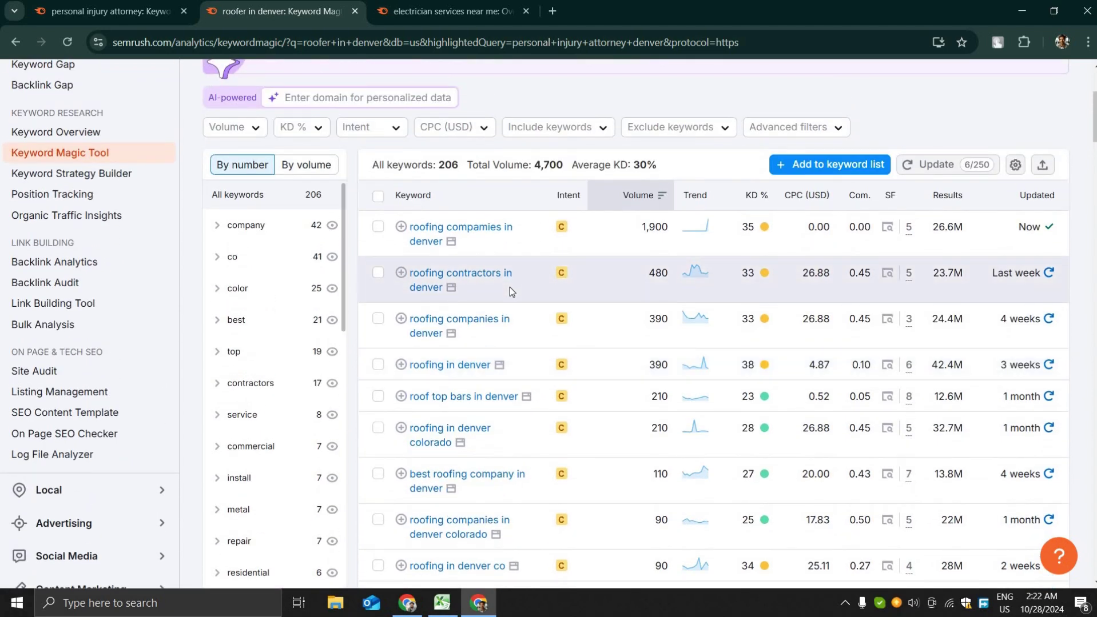
scroll(543, 354, "down", 5)
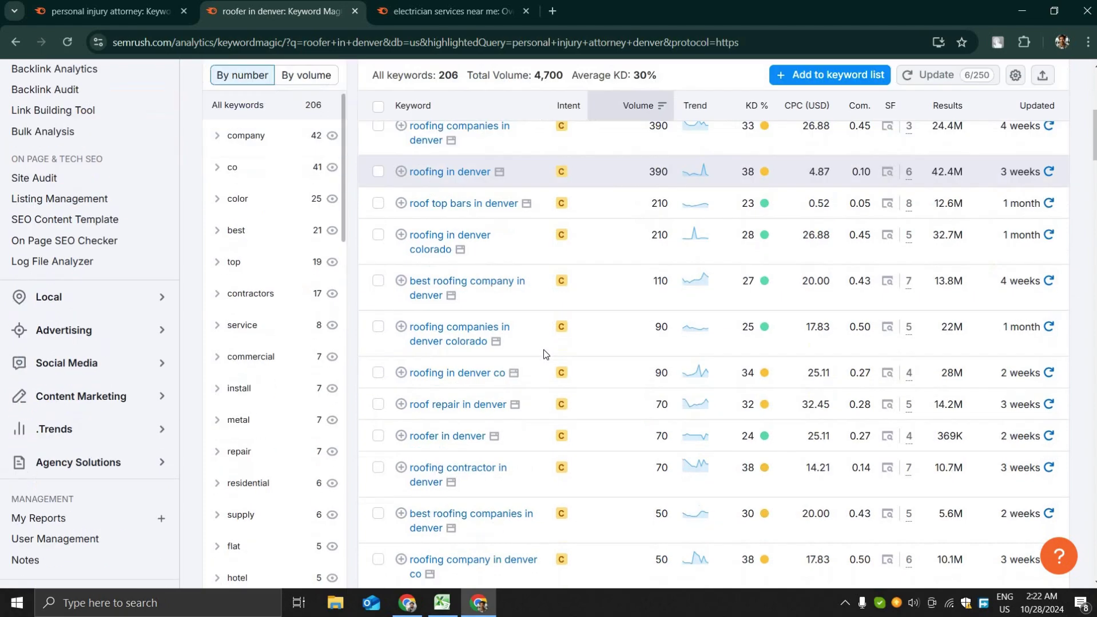
scroll(543, 349, "down", 3)
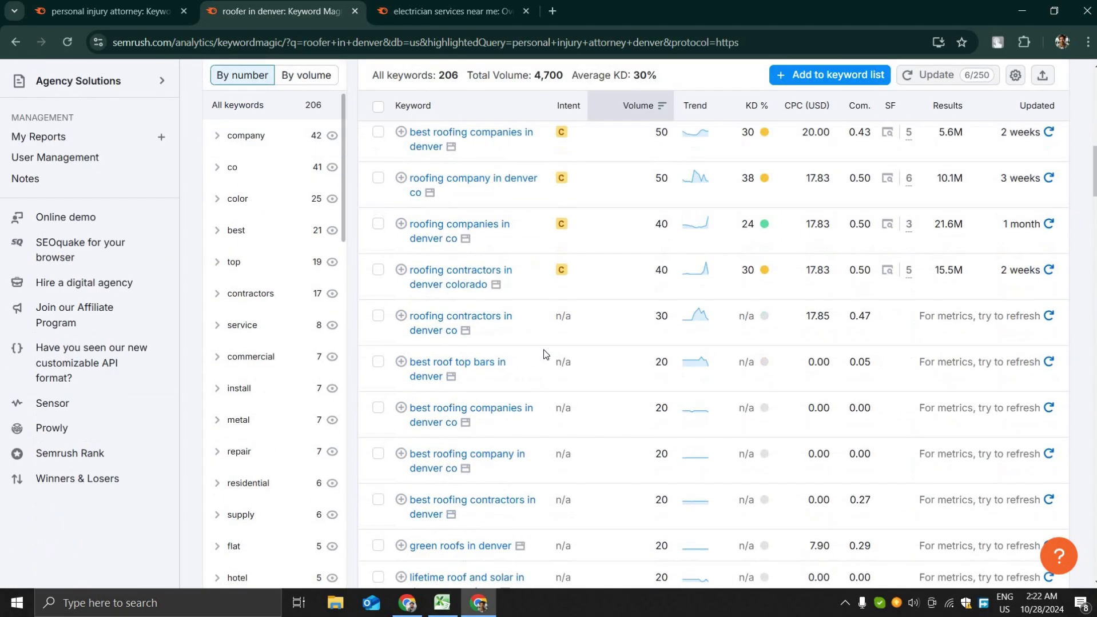
scroll(545, 350, "up", 5)
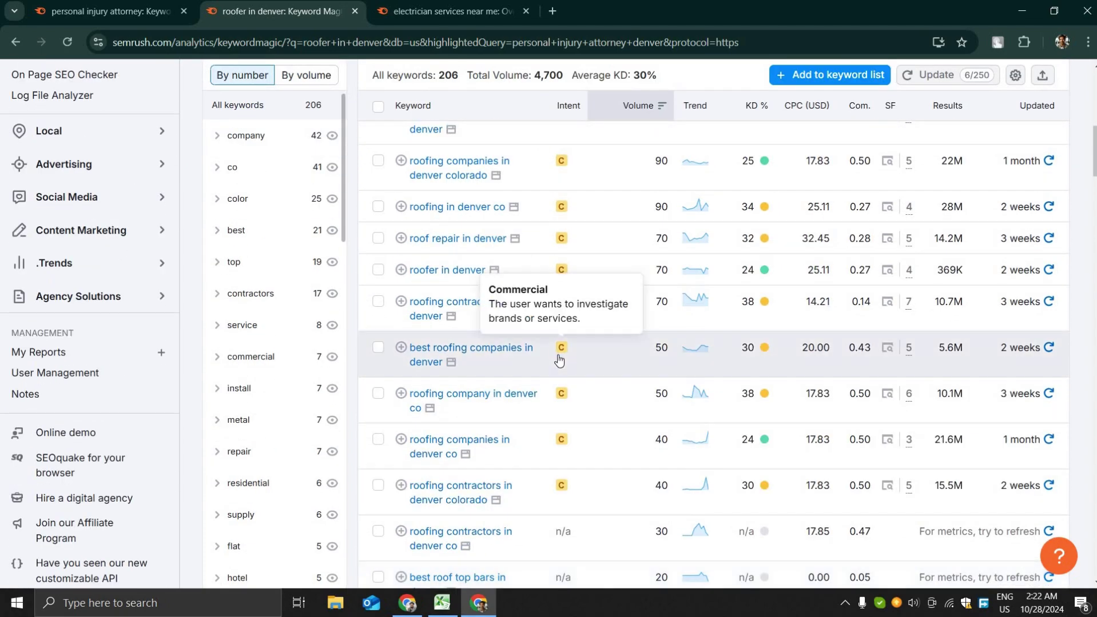
scroll(1063, 456, "up", 3)
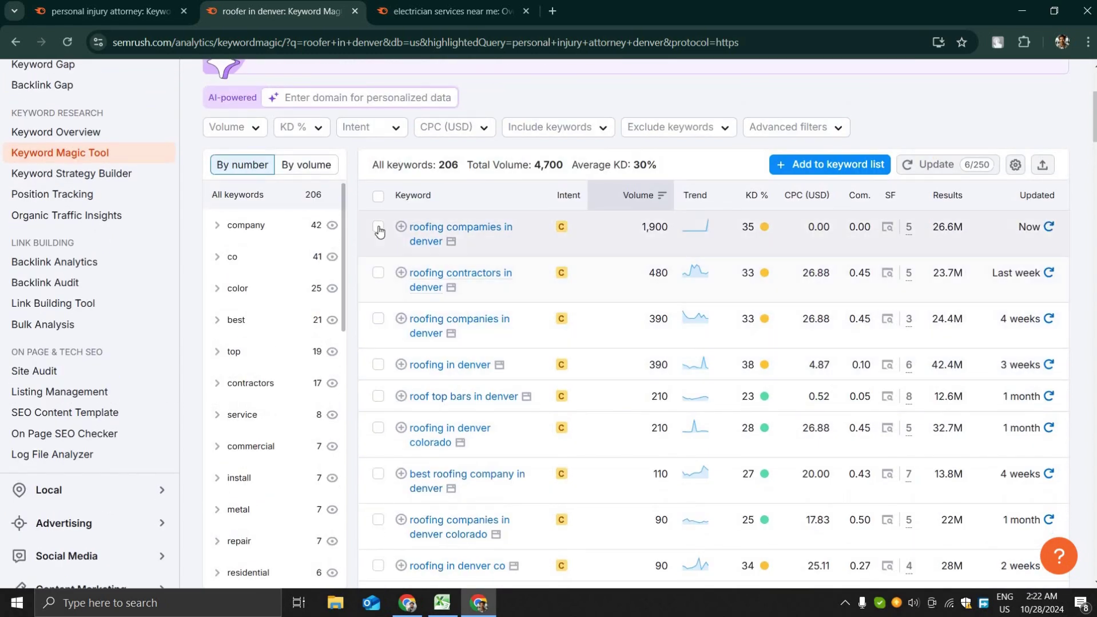
left_click(378, 230)
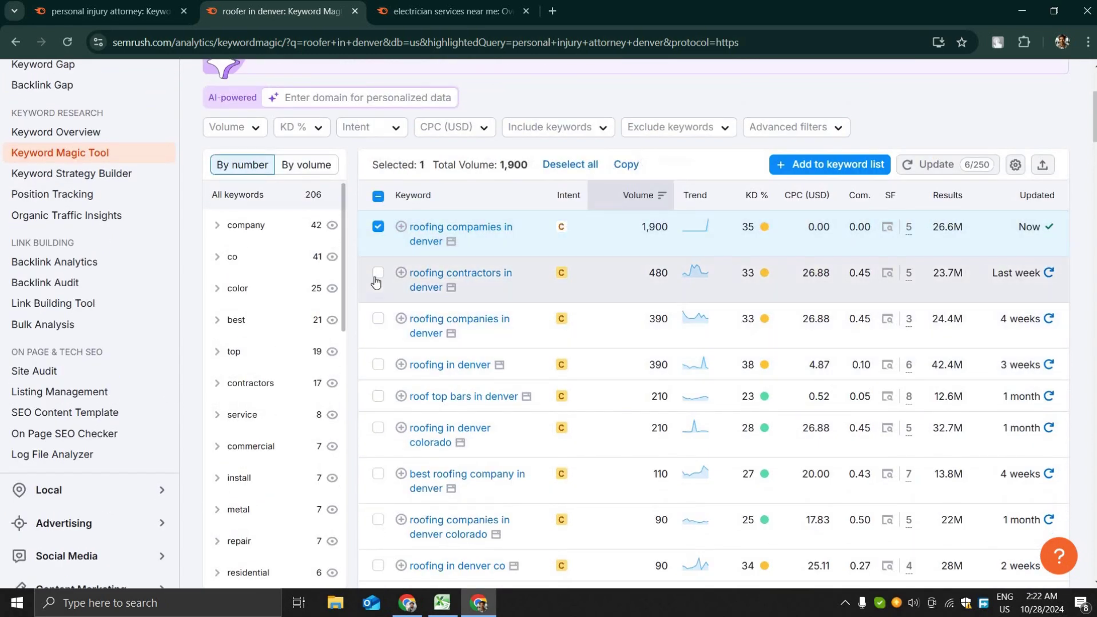
left_click(376, 275)
left_click(376, 320)
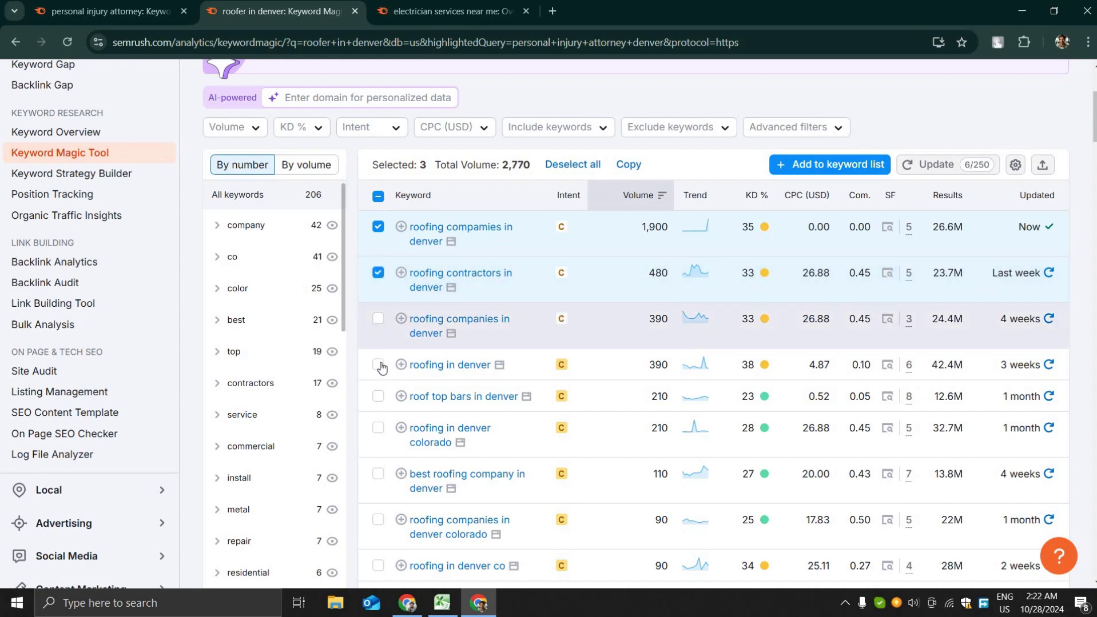
left_click(378, 365)
left_click(378, 396)
left_click(378, 429)
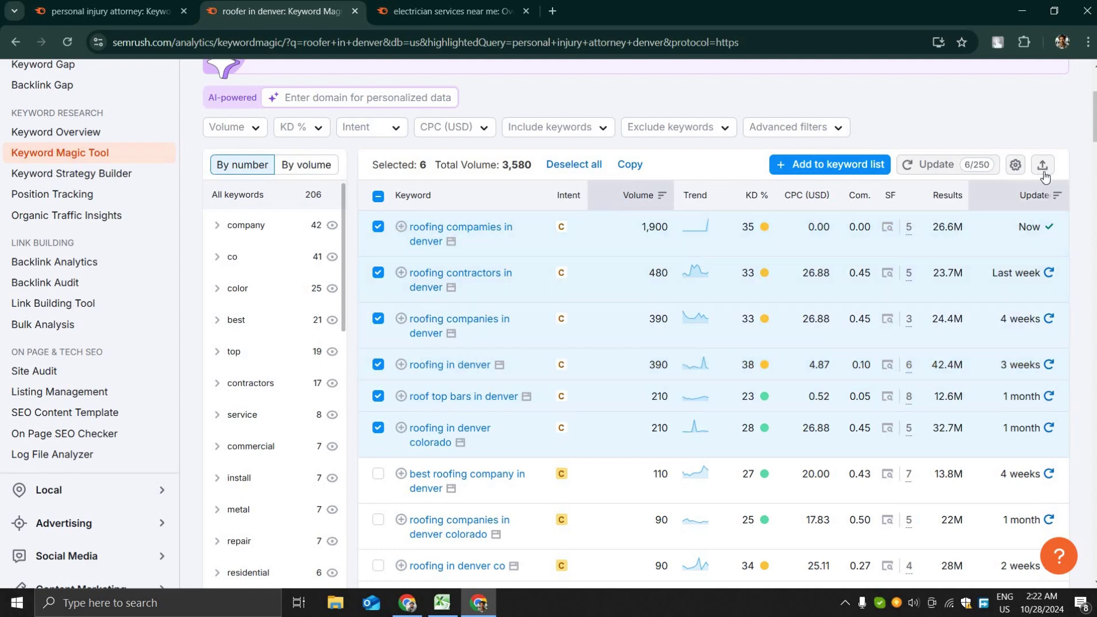
left_click(1042, 166)
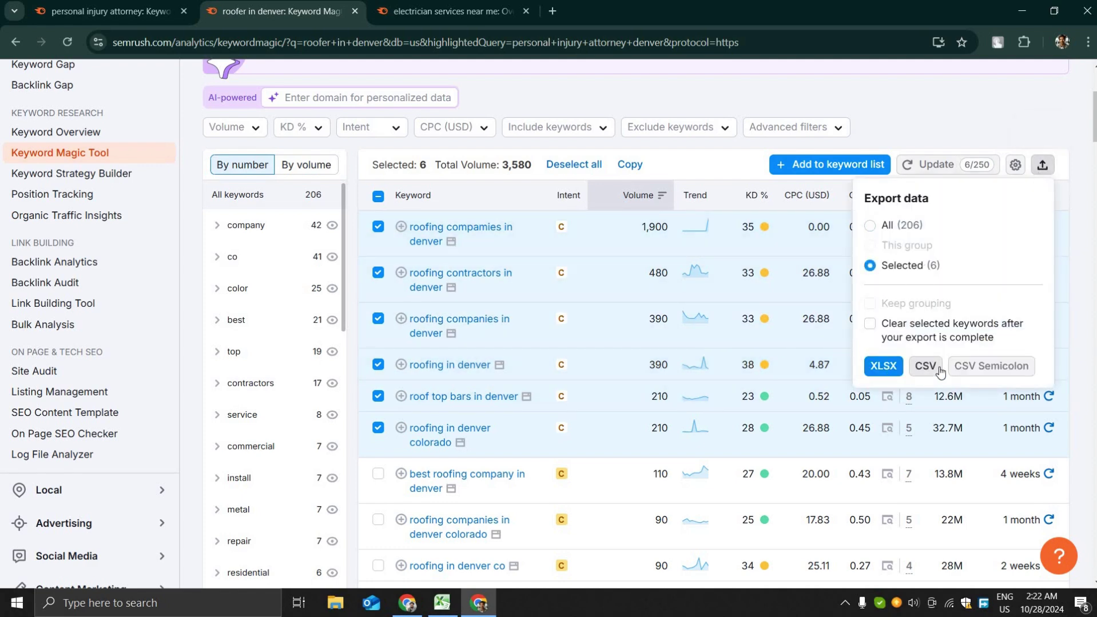
left_click(966, 118)
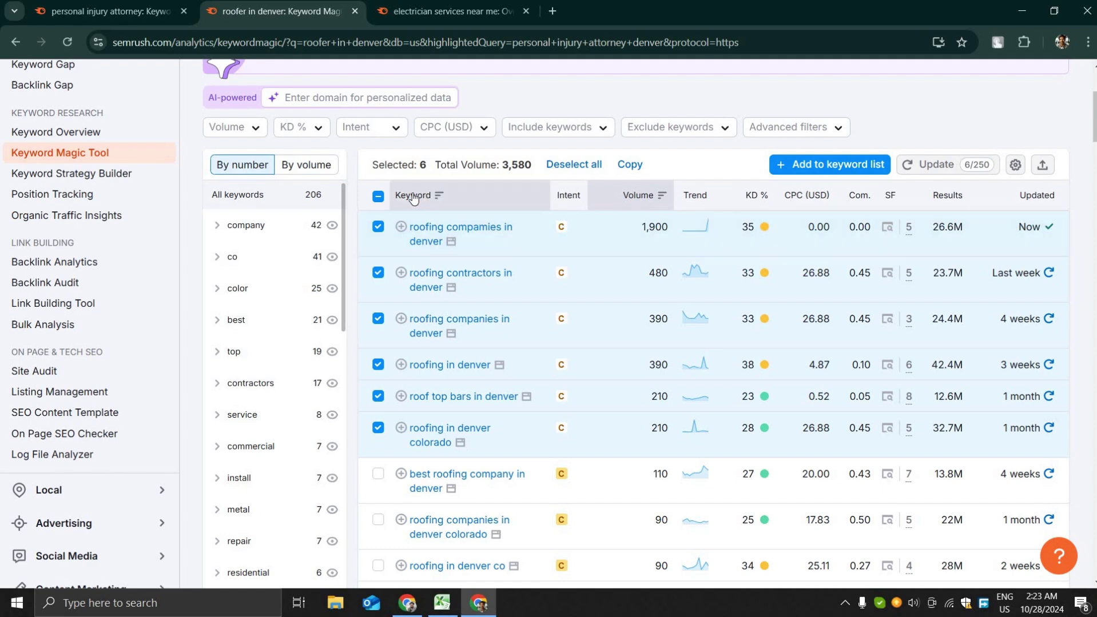
left_click(379, 196)
left_click(378, 197)
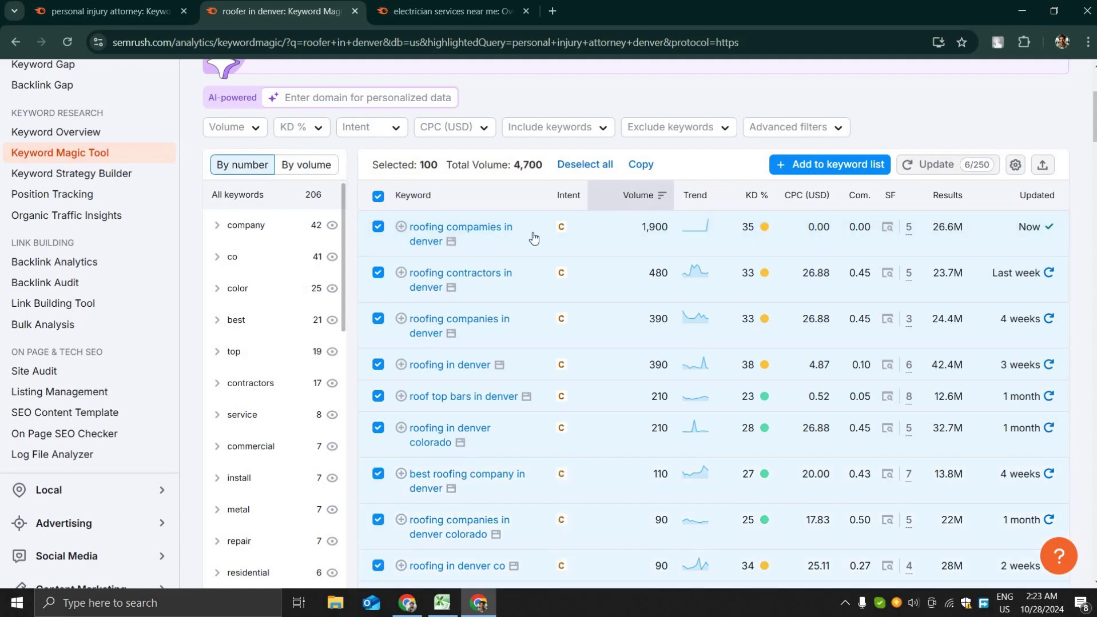
scroll(709, 285, "up", 4)
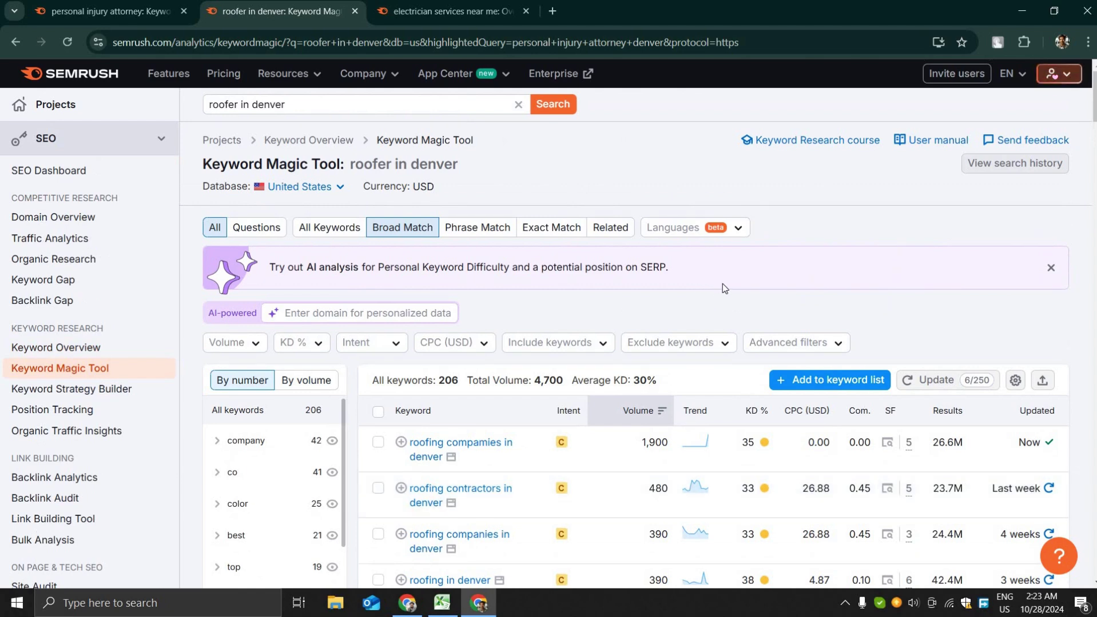
scroll(547, 366, "down", 3)
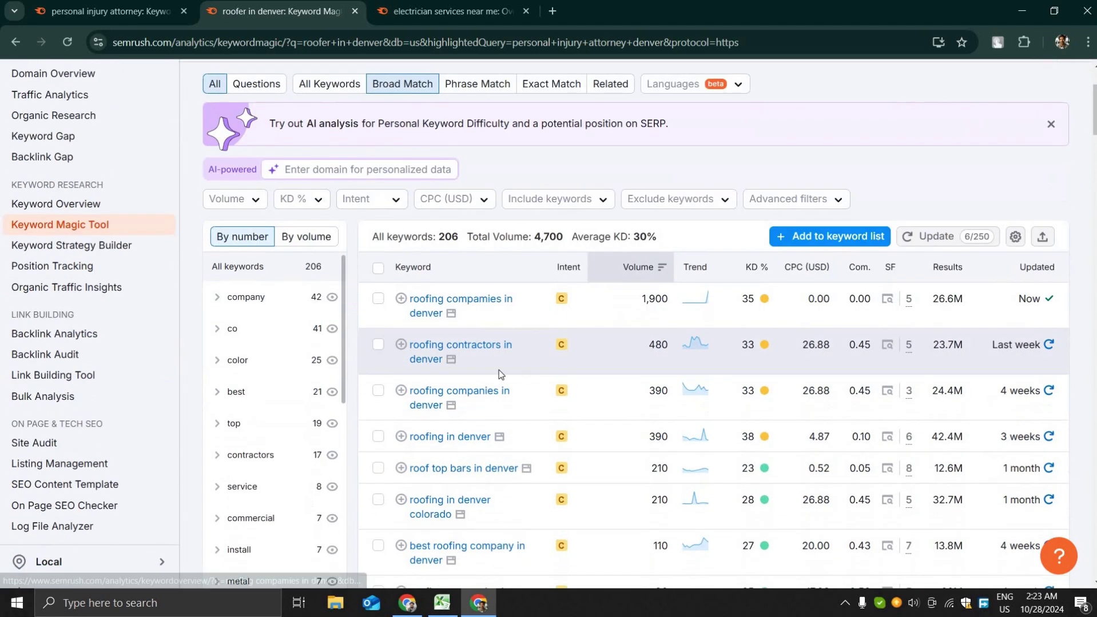
Step: Open the 'roofing contractors in denver' overview (480 volume, 33% KD) and scroll through it
left_click(468, 345)
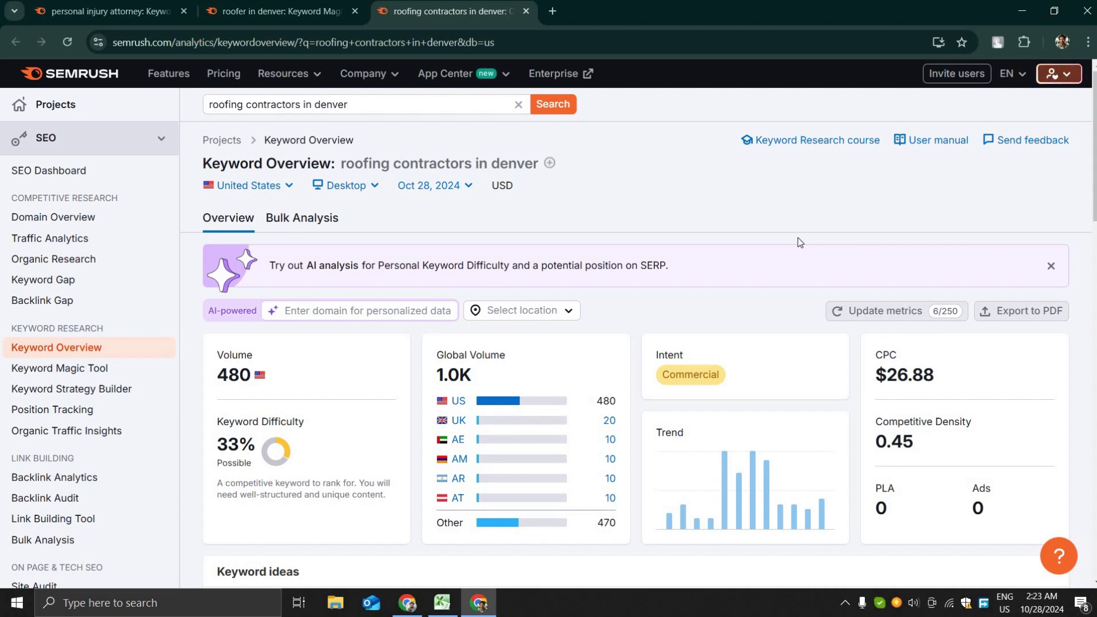
scroll(802, 236, "down", 5)
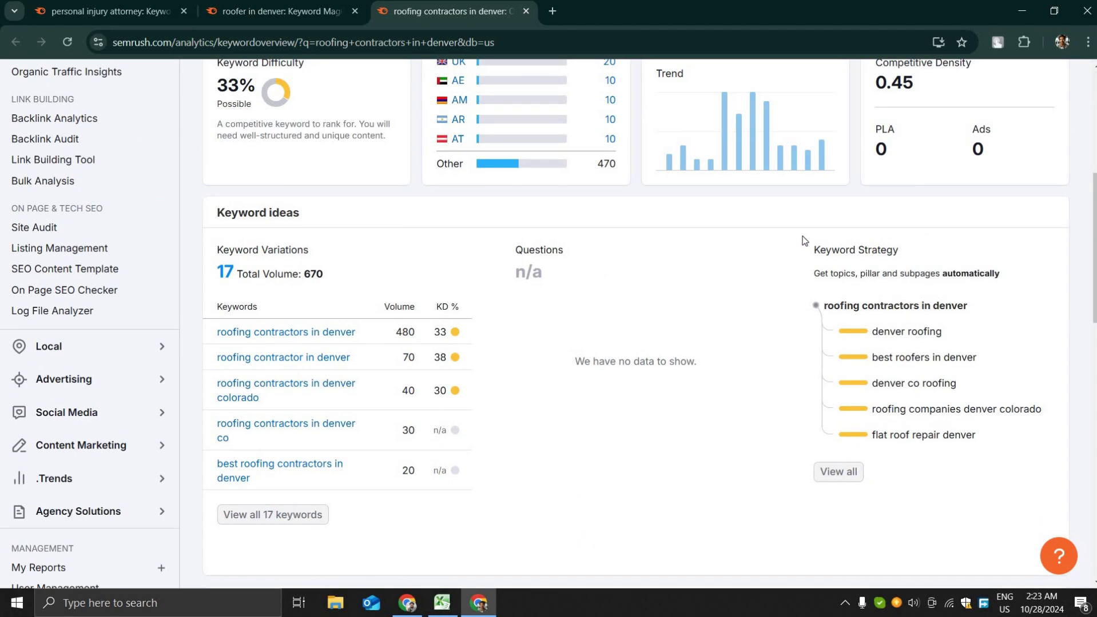
scroll(802, 235, "down", 6)
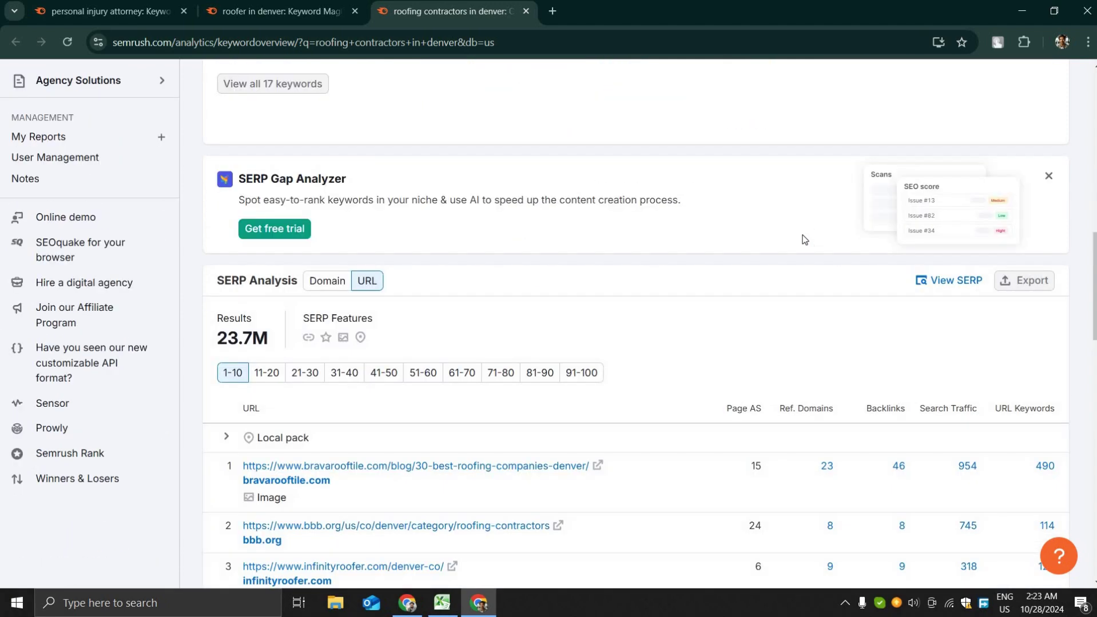
scroll(802, 239, "down", 7)
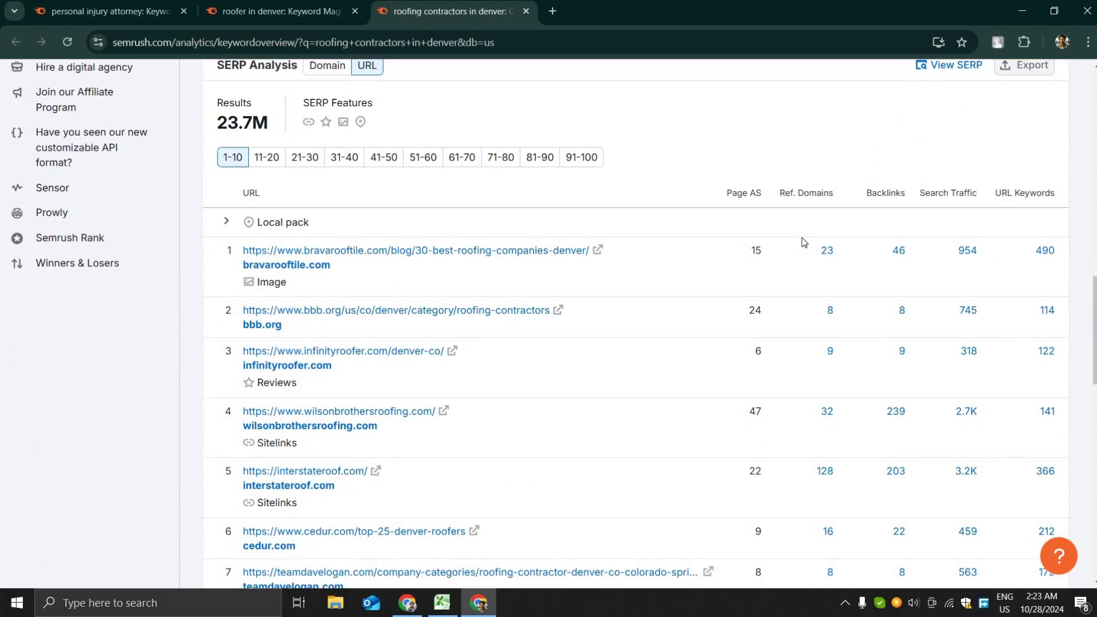
scroll(802, 238, "down", 3)
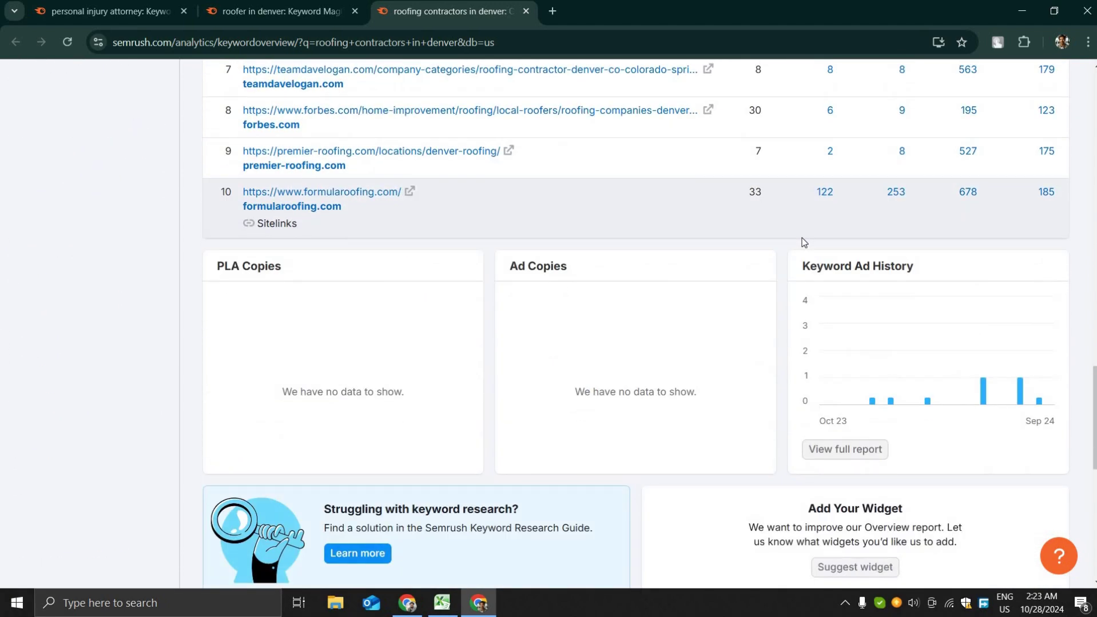
scroll(802, 239, "up", 17)
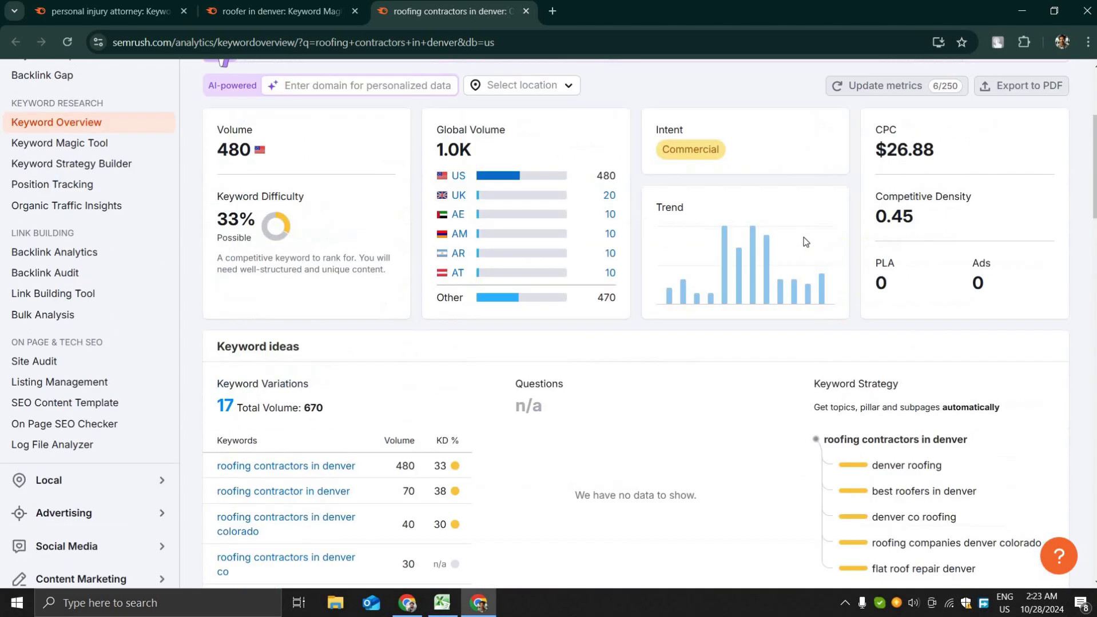
scroll(804, 237, "up", 4)
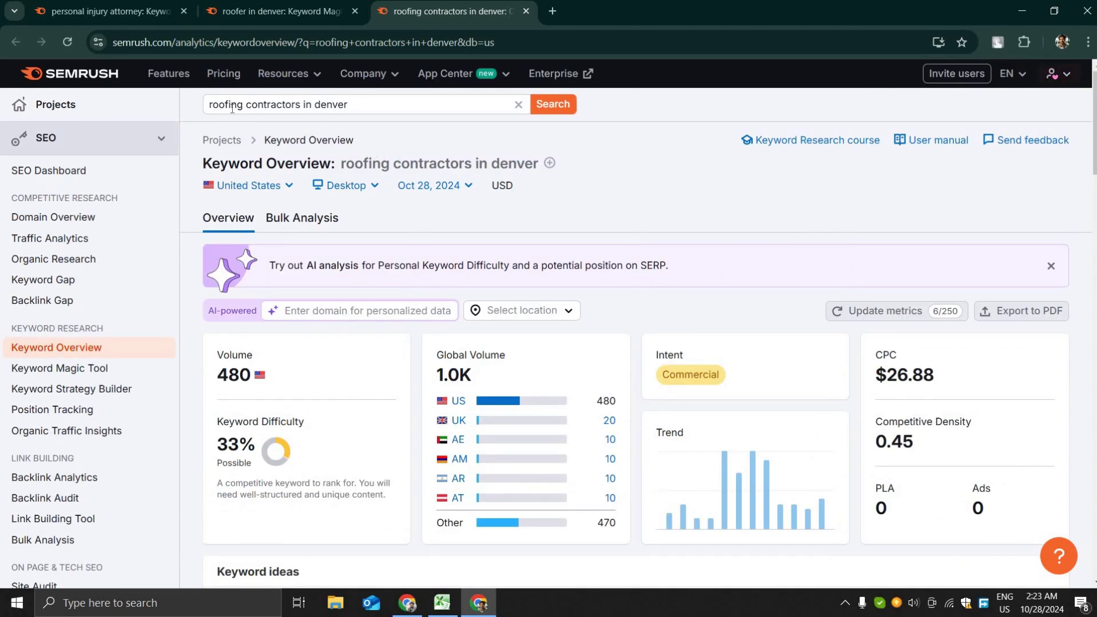
Step: Change the Keyword Overview query to 'roofers in denver' and run the search
left_click_drag(231, 108, 296, 110)
key("BackSpace")
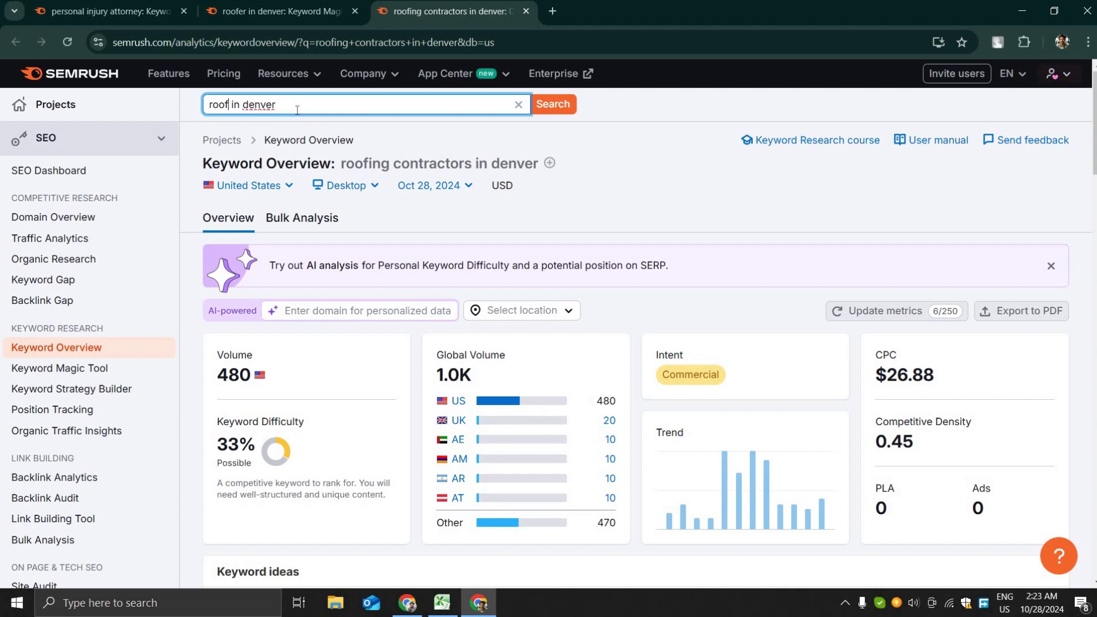
key("BackSpace")
type("er")
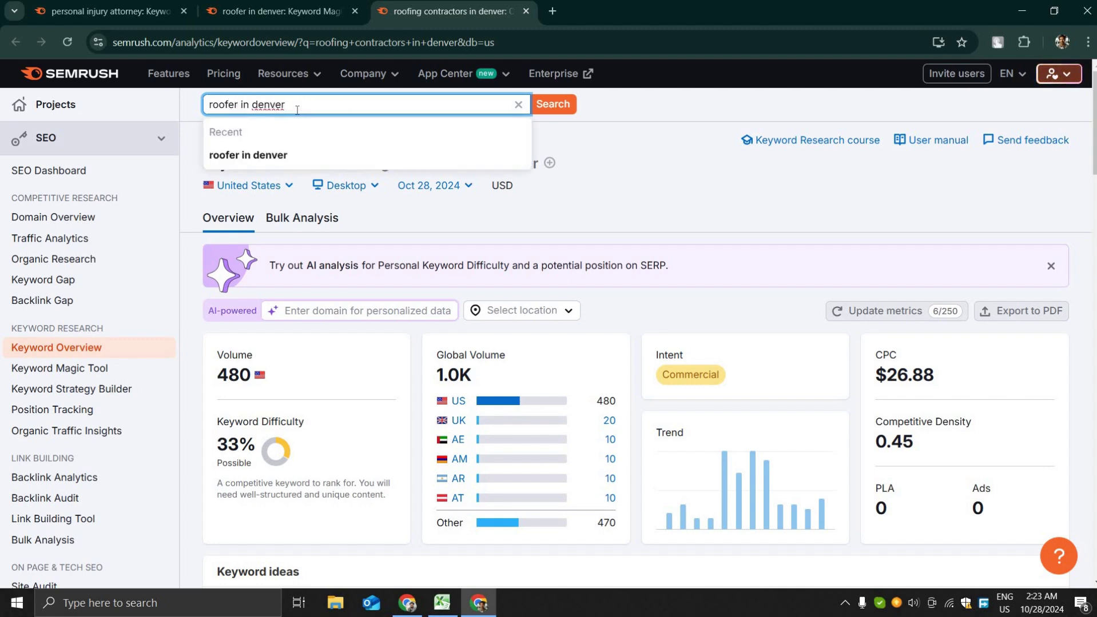
type("s")
key("Return")
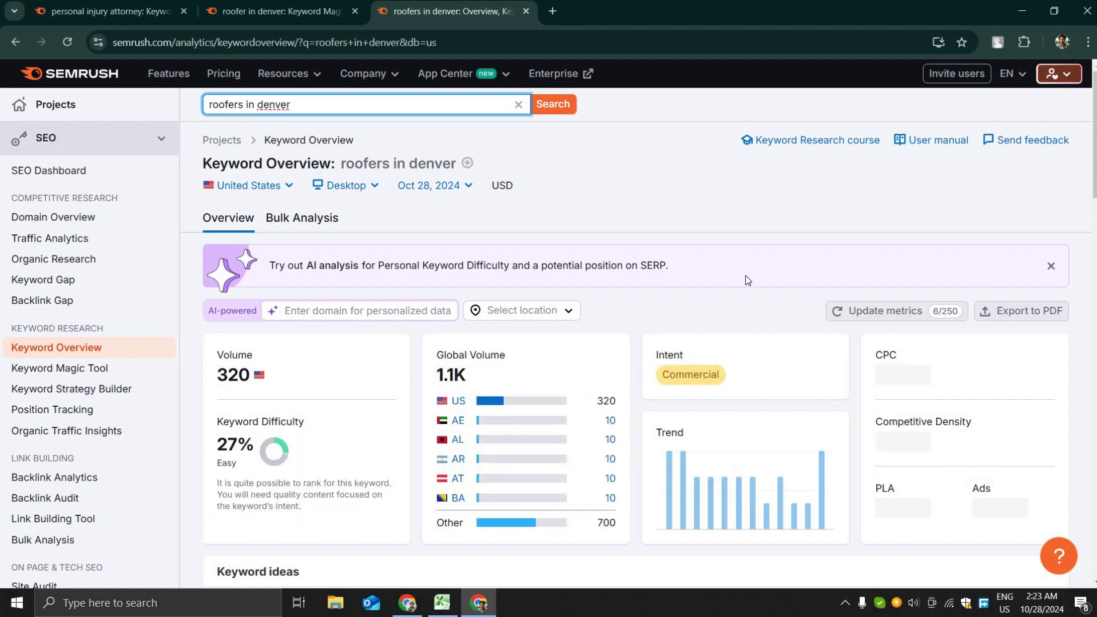
Step: Review the roofers in denver report (320 volume, 27% KD, $25.11 CPC), then return to the top
scroll(745, 276, "down", 16)
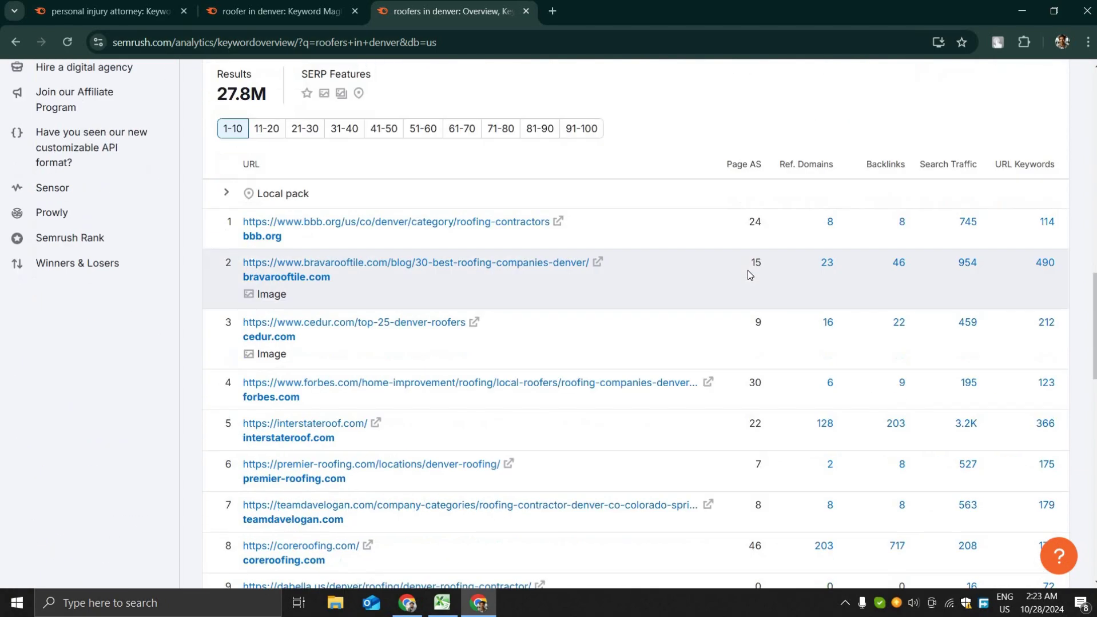
scroll(747, 273, "down", 10)
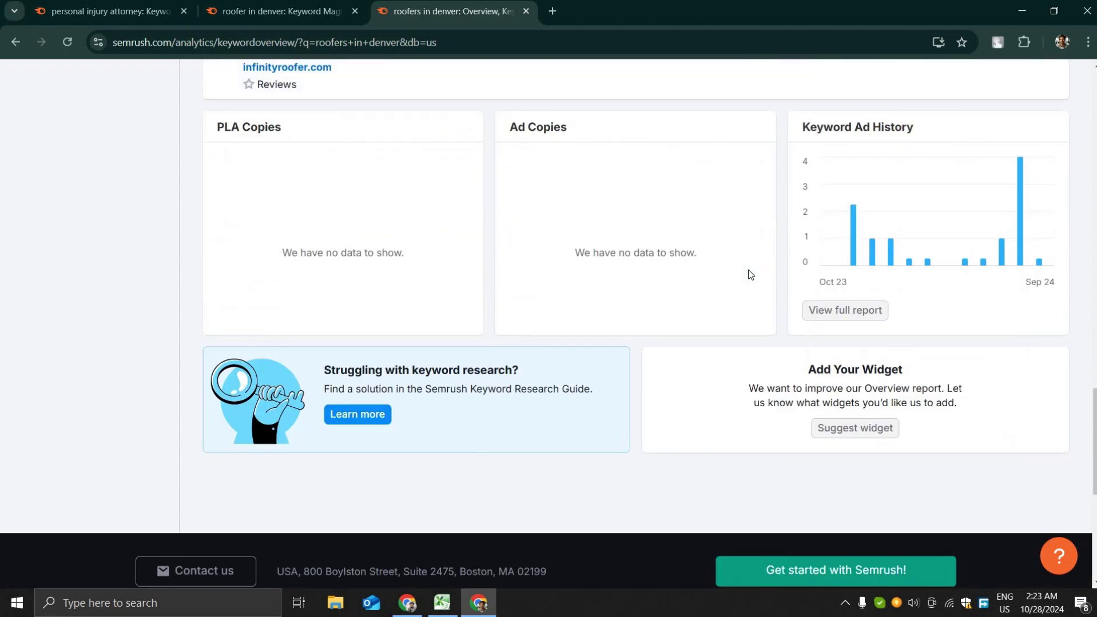
scroll(749, 270, "down", 1)
scroll(624, 290, "up", 2)
scroll(686, 284, "up", 12)
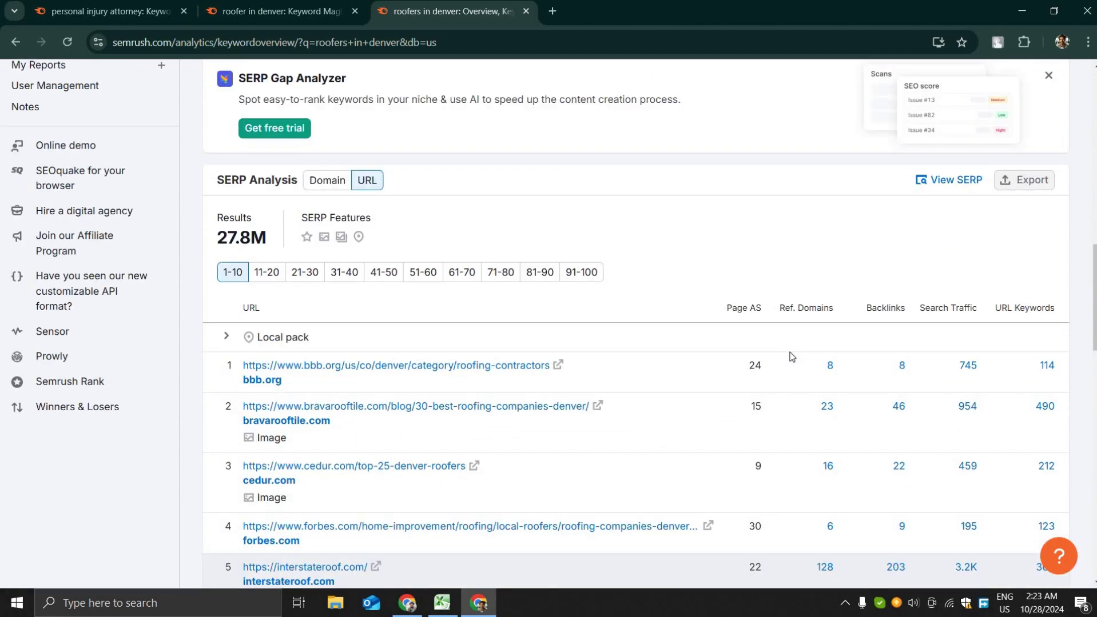
scroll(791, 357, "up", 13)
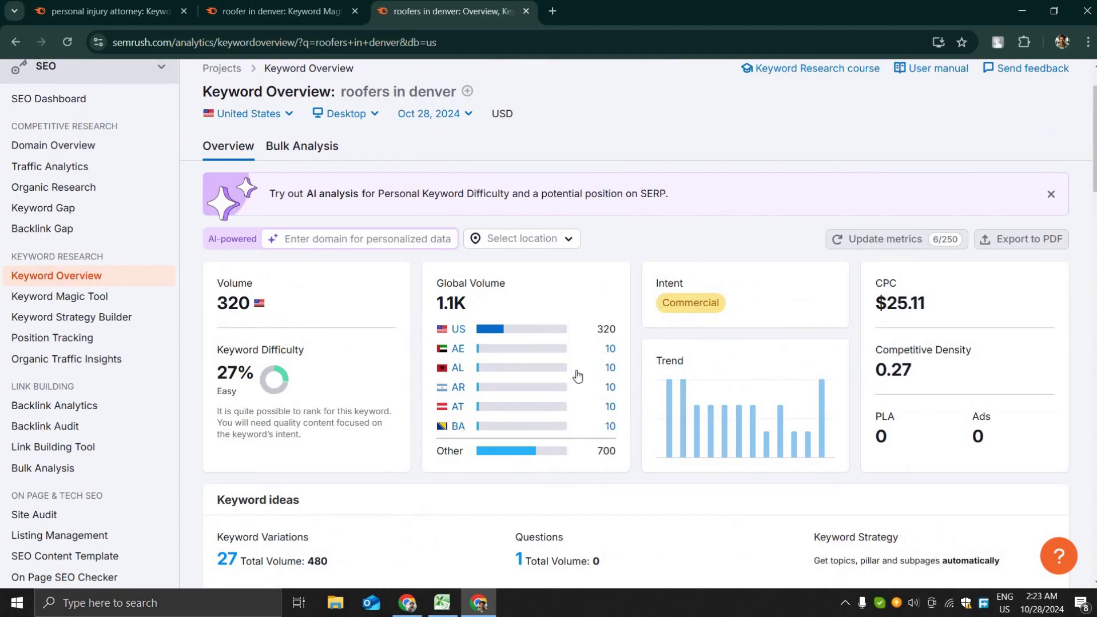
scroll(751, 326, "up", 2)
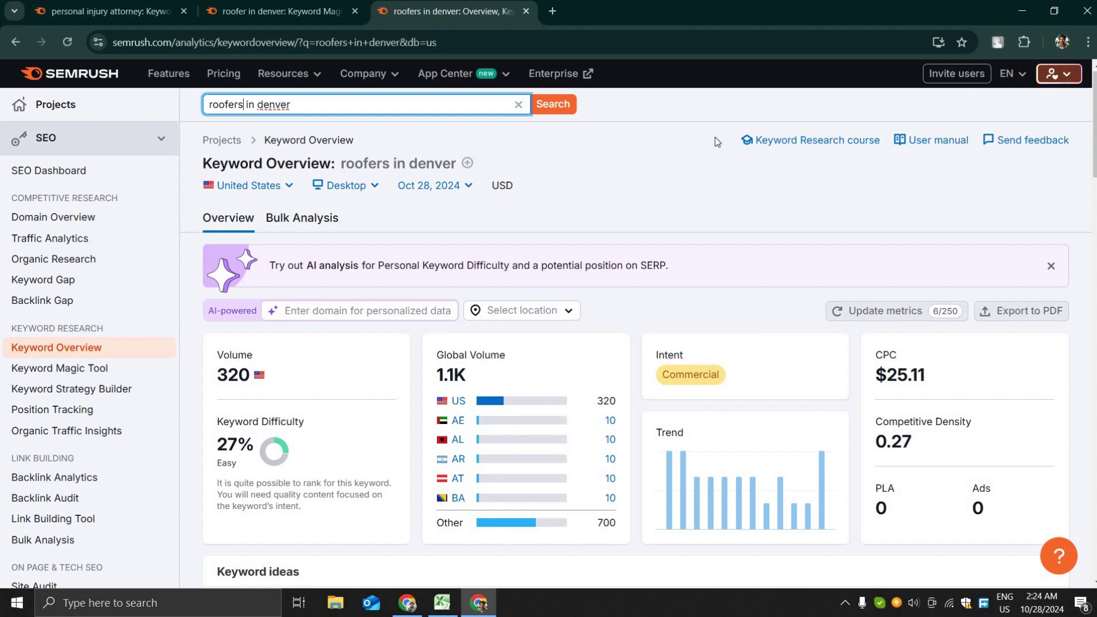
Step: Load the Freelance Google Ads Specialist homepage in a new tab, briefly opening and closing its WhatsApp chat
left_click(556, 11)
type("shuv")
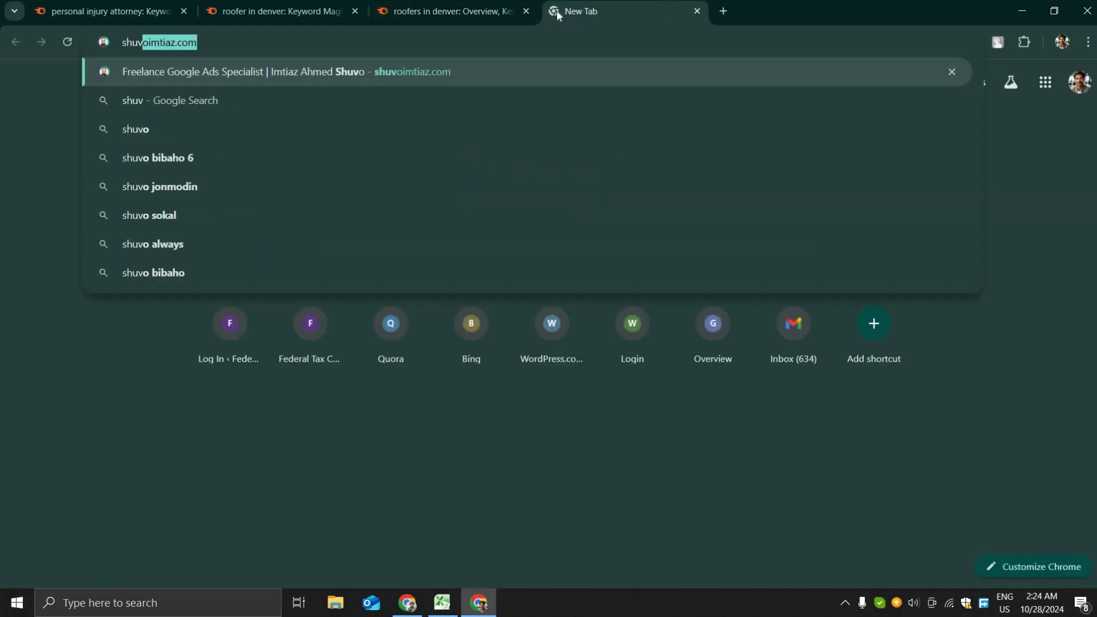
key("Return")
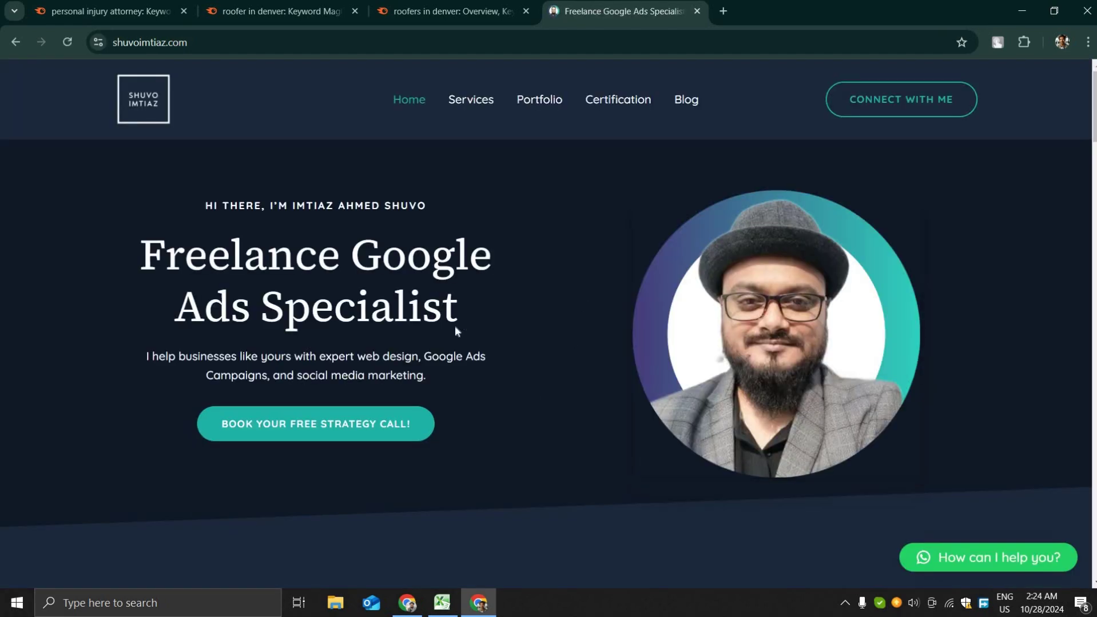
left_click(1031, 564)
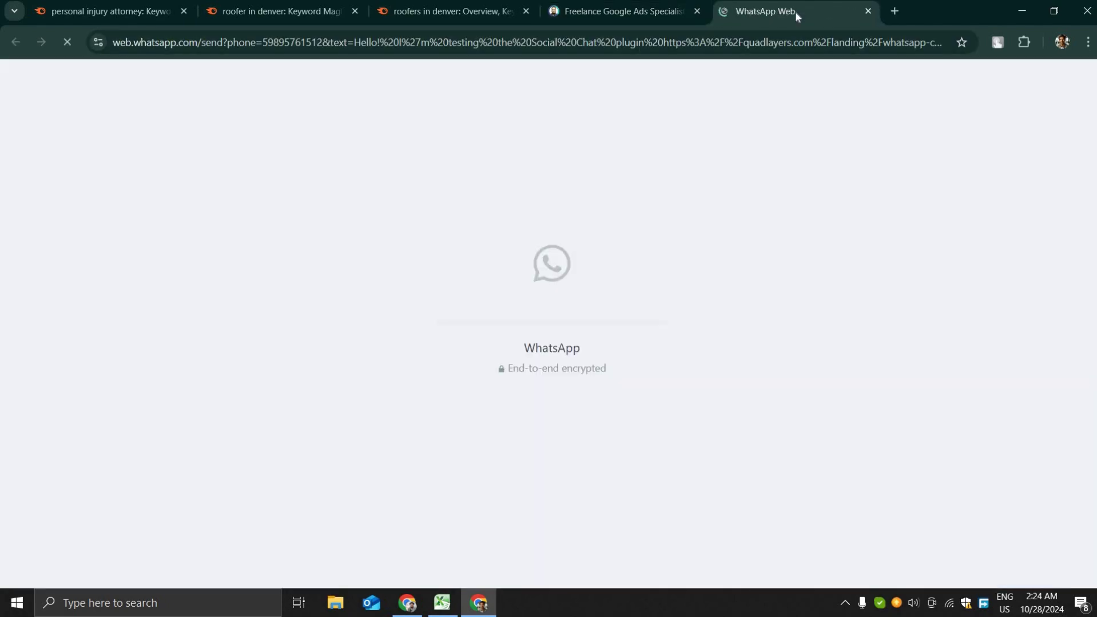
middle_click(795, 11)
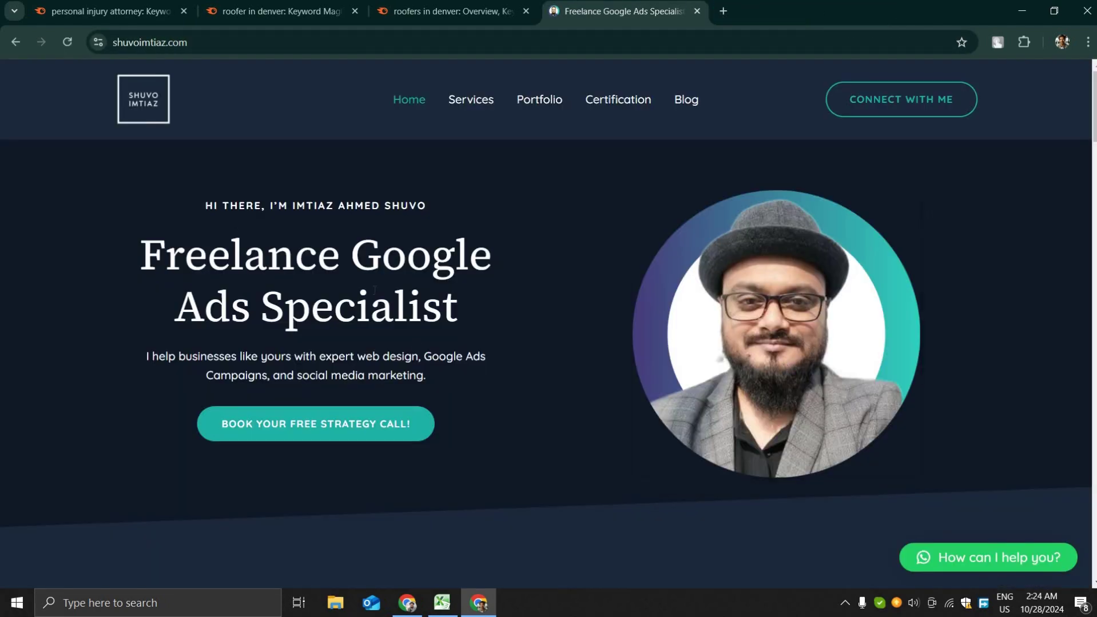